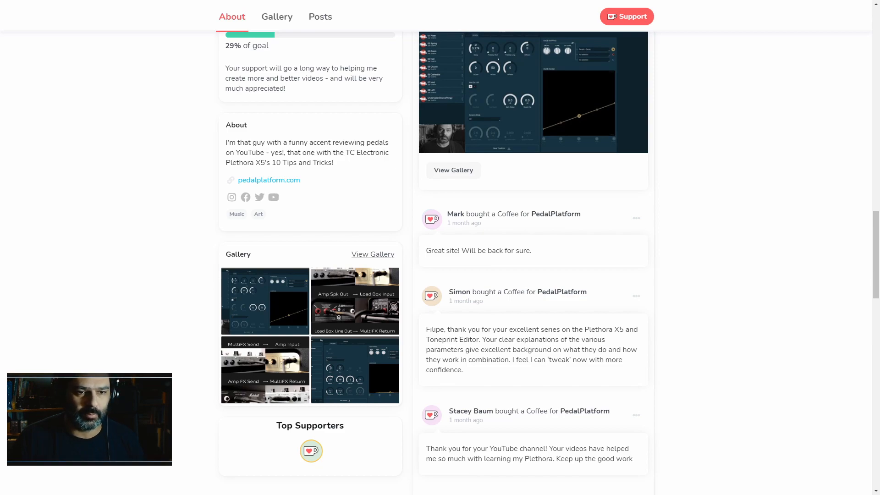
scroll(534, 261, down, 5)
scroll(534, 262, up, 19)
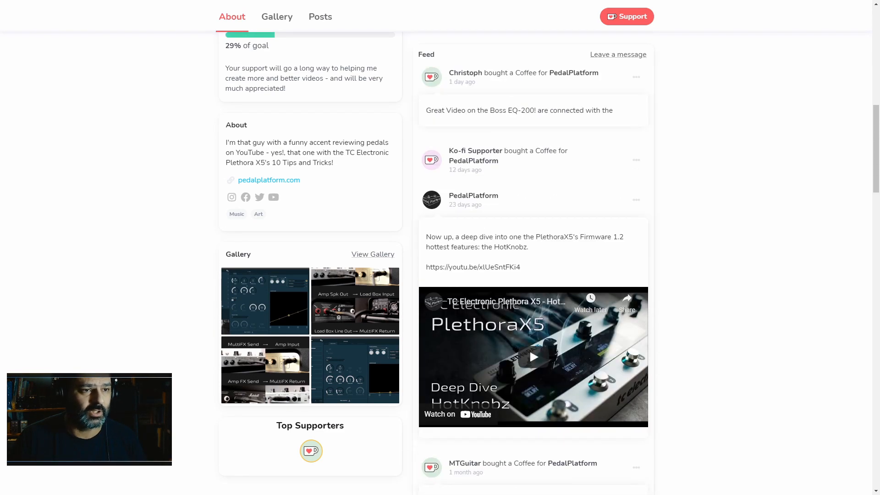
scroll(530, 348, up, 7)
scroll(529, 165, down, 12)
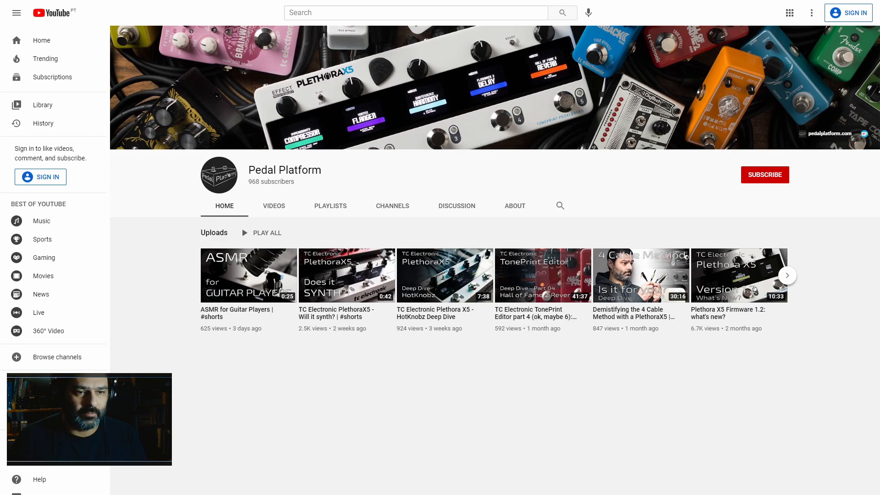
click(330, 206)
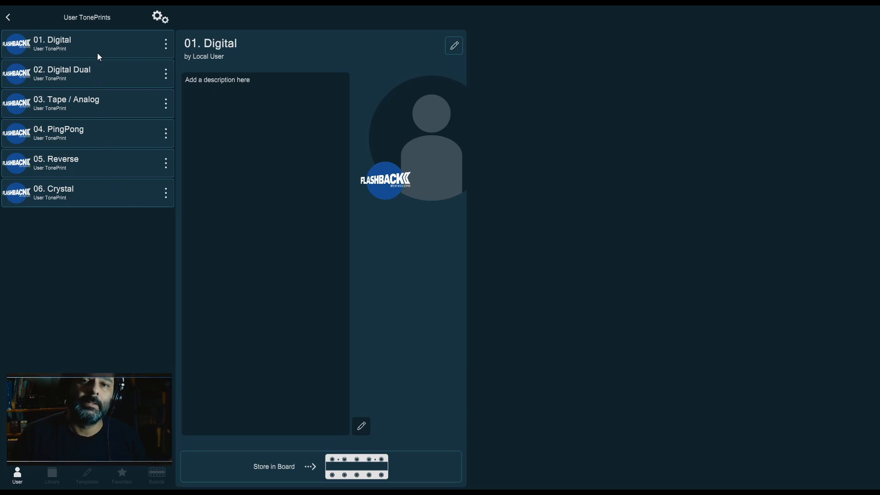
Open the 01. Digital TonePrint for editing and browse through each of its parameter tabs, ending on Router
click(454, 46)
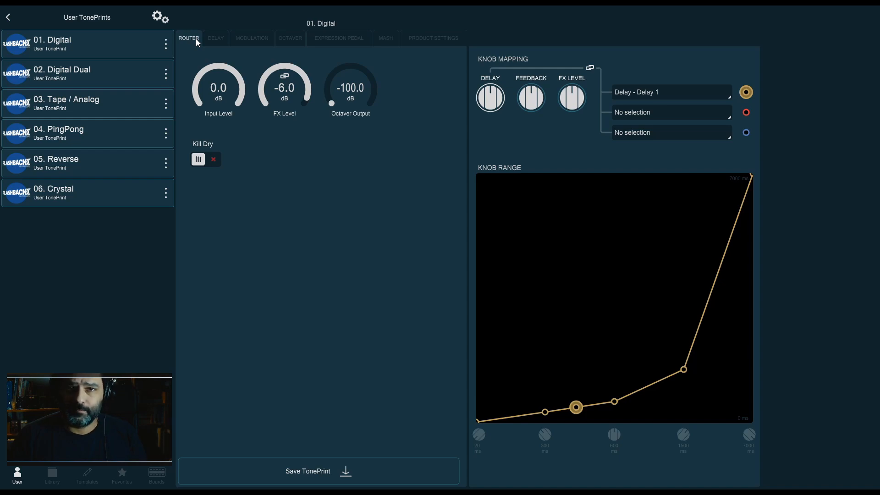
click(220, 42)
click(259, 39)
click(293, 38)
click(337, 37)
click(387, 38)
click(413, 39)
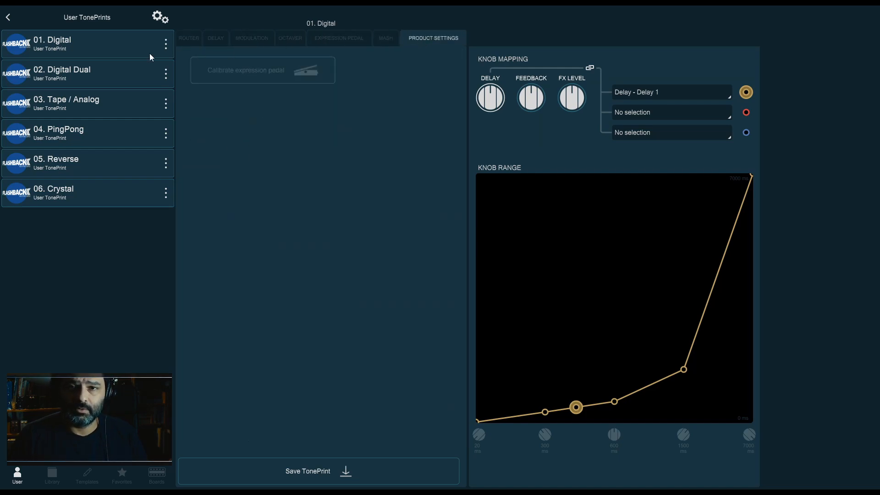
click(187, 40)
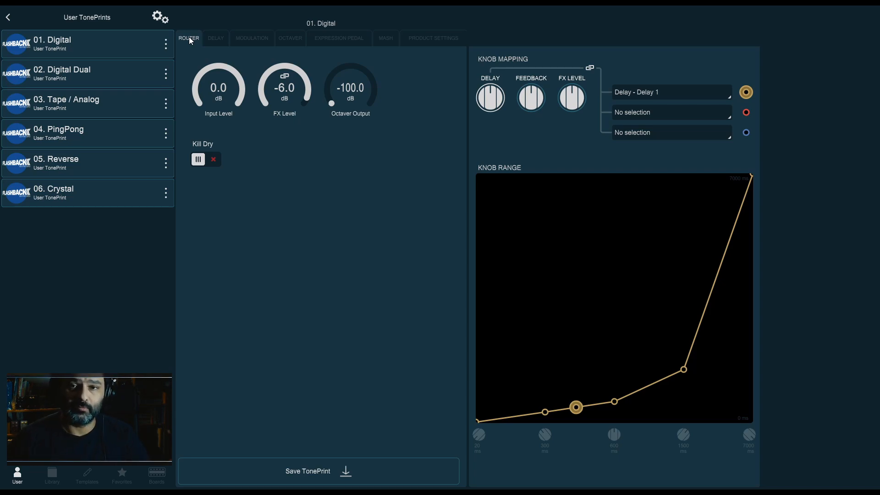
Sweep the Input Level and FX Level knobs through their range, leaving both at 0 dB, and toggle Kill Dry on and off
mouse_move(228, 83)
mouse_down()
mouse_move(235, 170)
mouse_move(240, 79)
mouse_up()
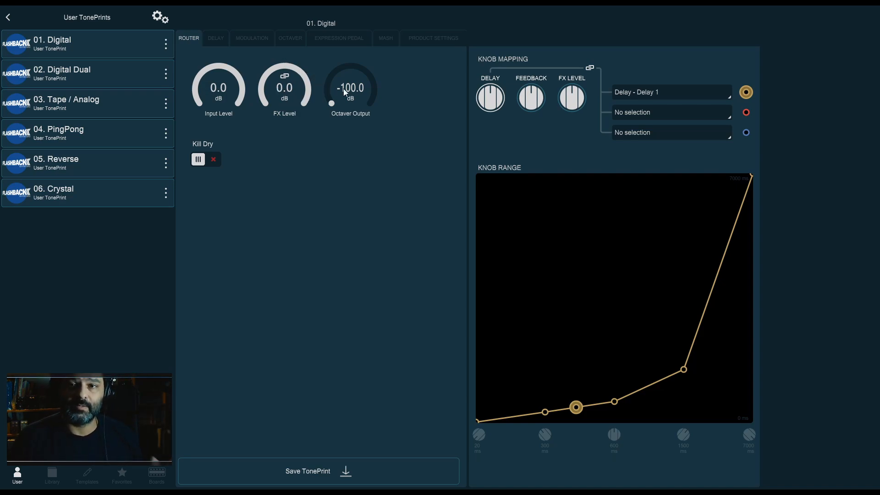
drag(347, 91, 334, 228)
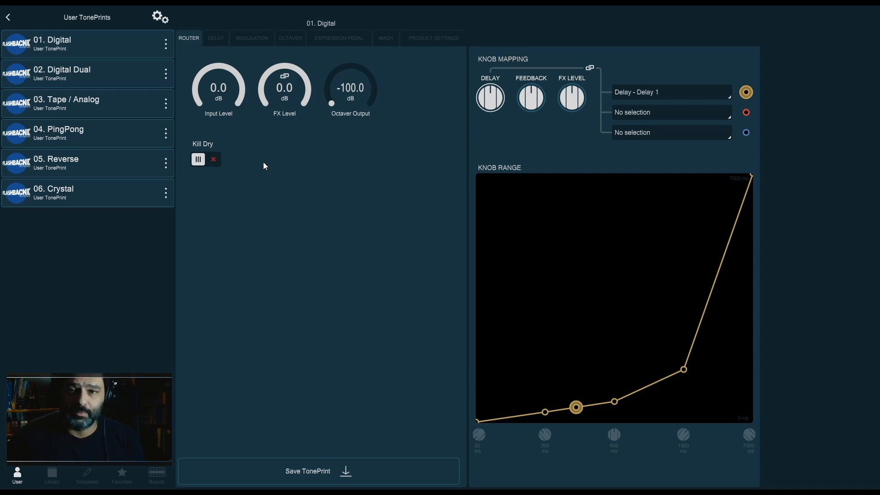
drag(212, 92, 260, 279)
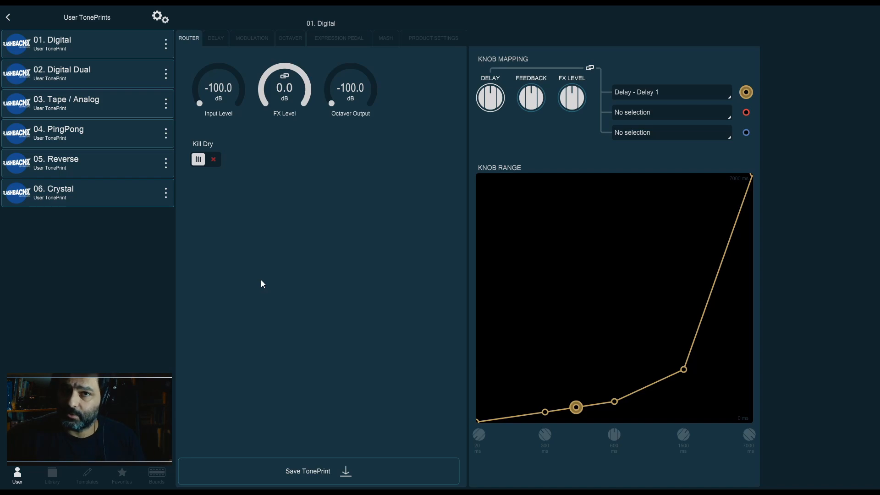
drag(219, 92, 256, 73)
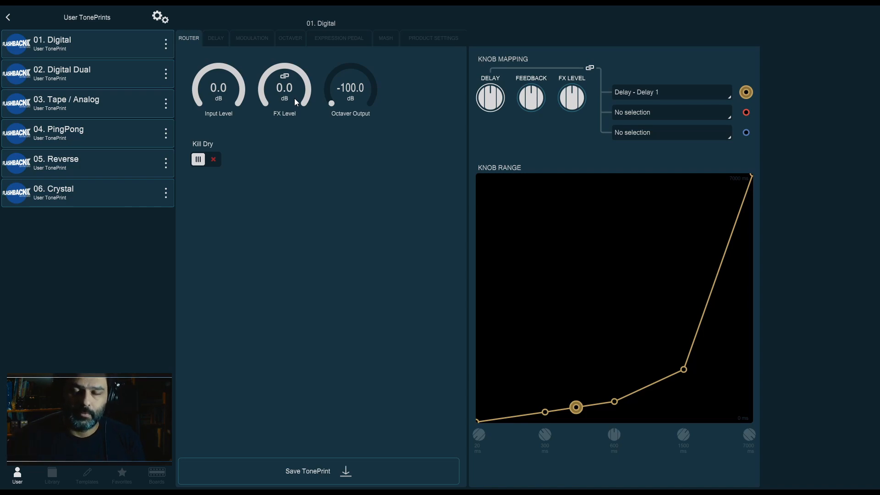
drag(294, 98, 251, 306)
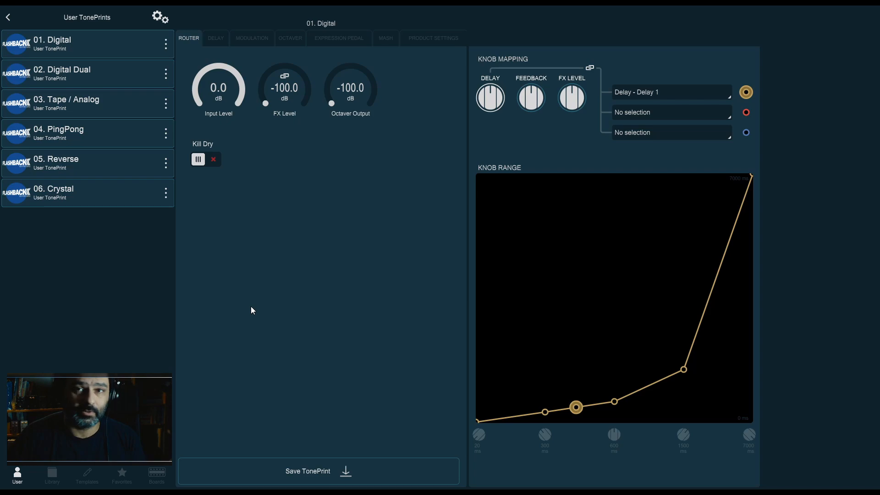
drag(302, 120, 285, 76)
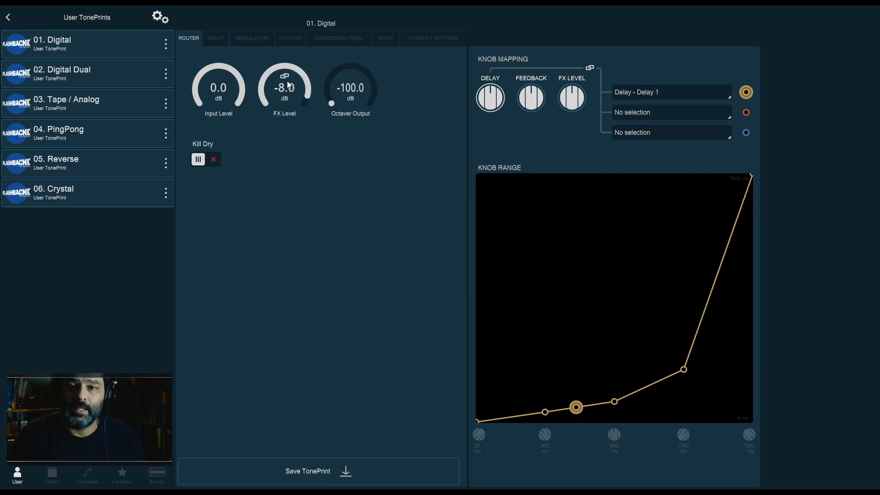
click(213, 162)
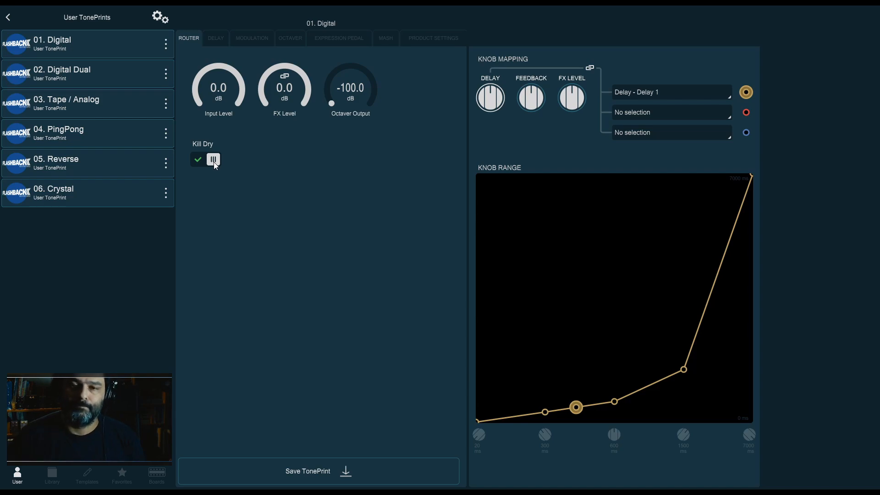
click(213, 161)
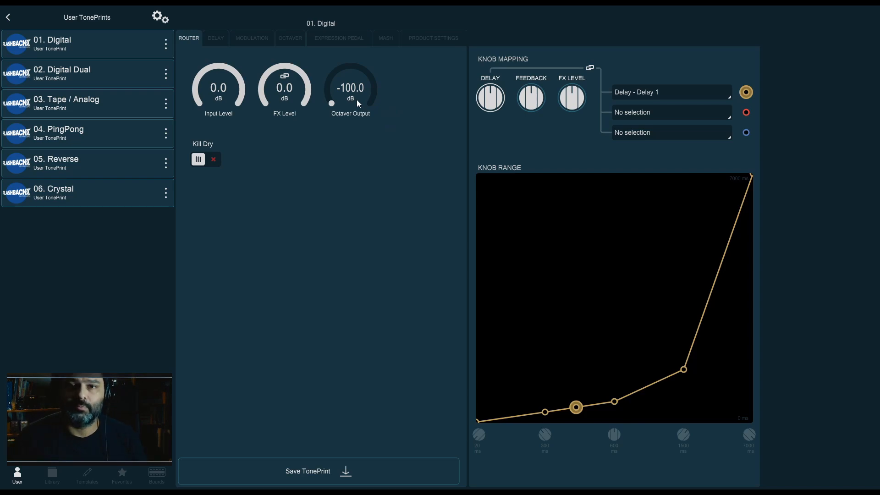
Open the Delay tab and sweep Delay 1 through its range, settling it at 400 ms
click(224, 40)
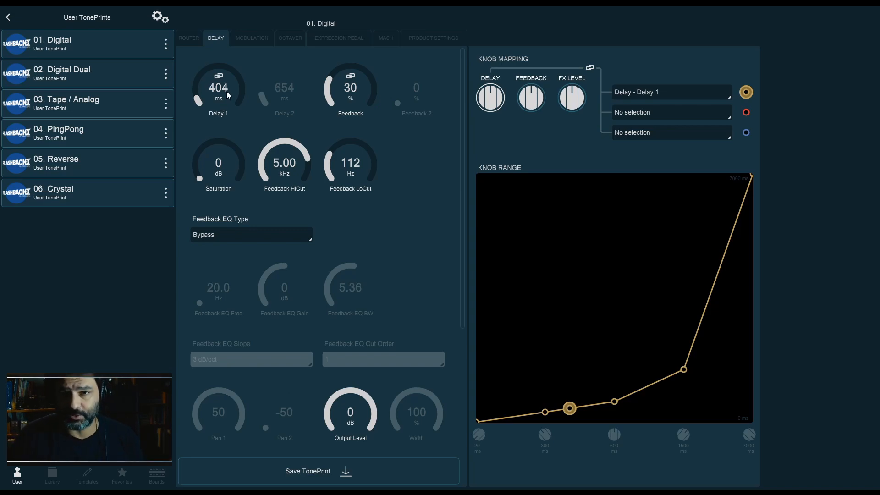
drag(226, 92, 231, 271)
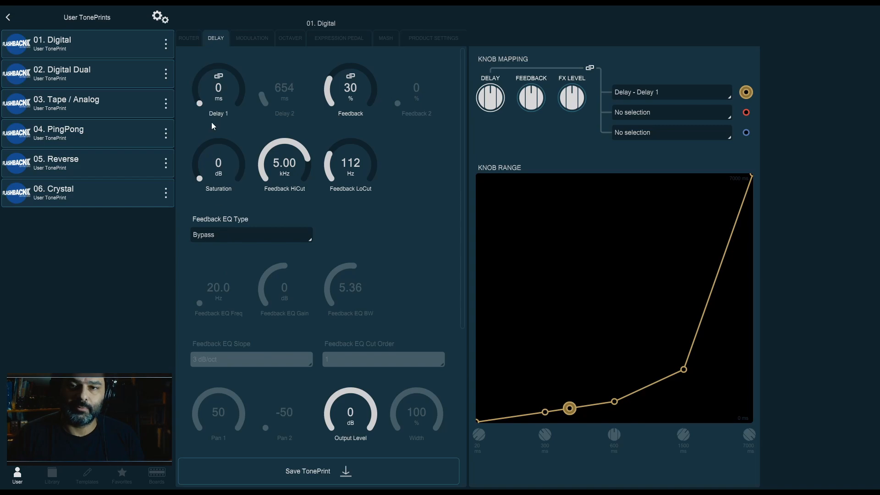
drag(218, 83, 222, 46)
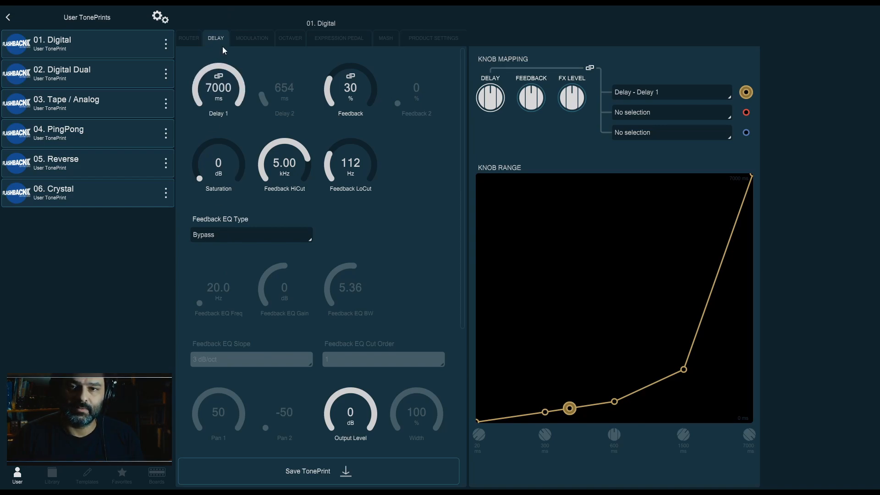
drag(222, 92, 231, 224)
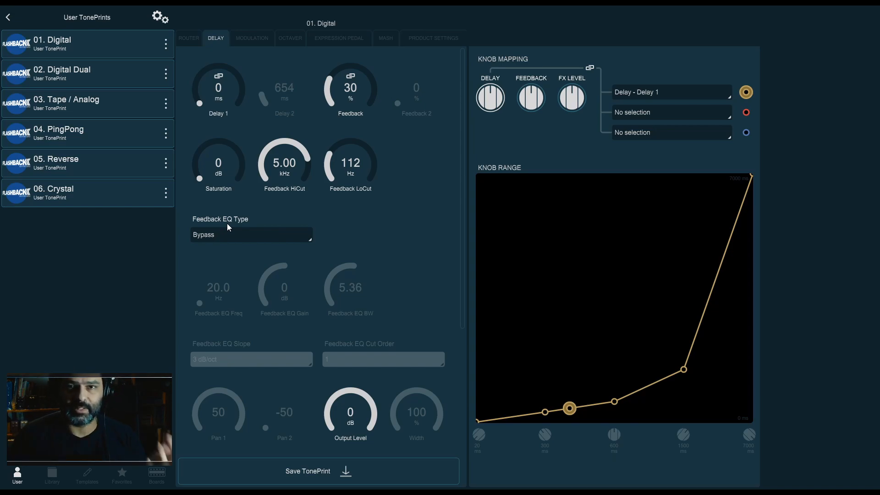
drag(206, 93, 208, 79)
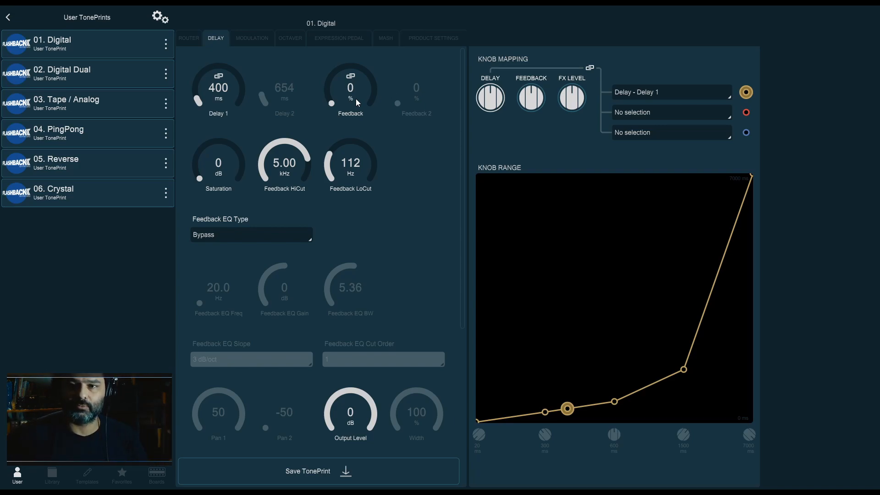
Sweep the Feedback knob through its range and enter 100 % as its value
drag(355, 99, 359, 56)
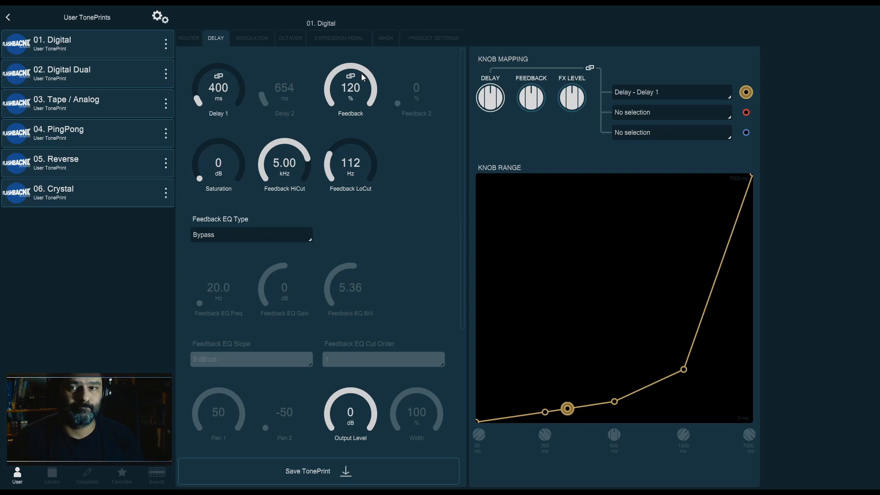
drag(361, 73, 356, 262)
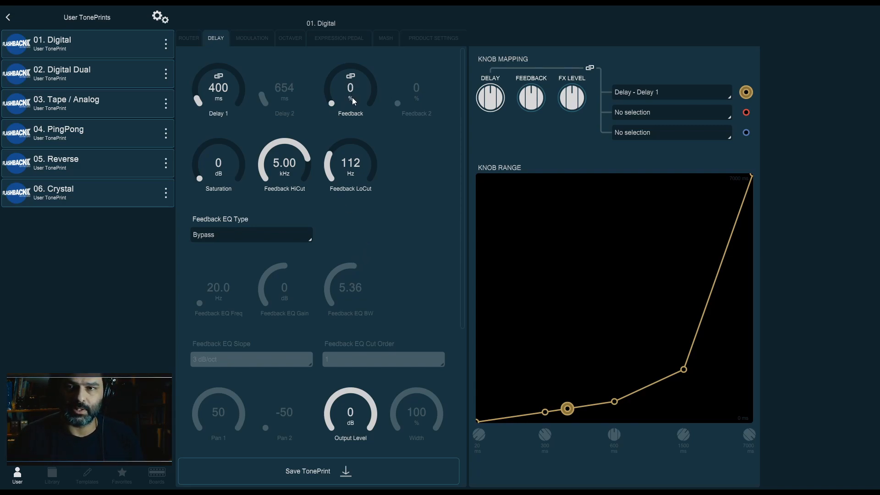
drag(353, 64, 360, 81)
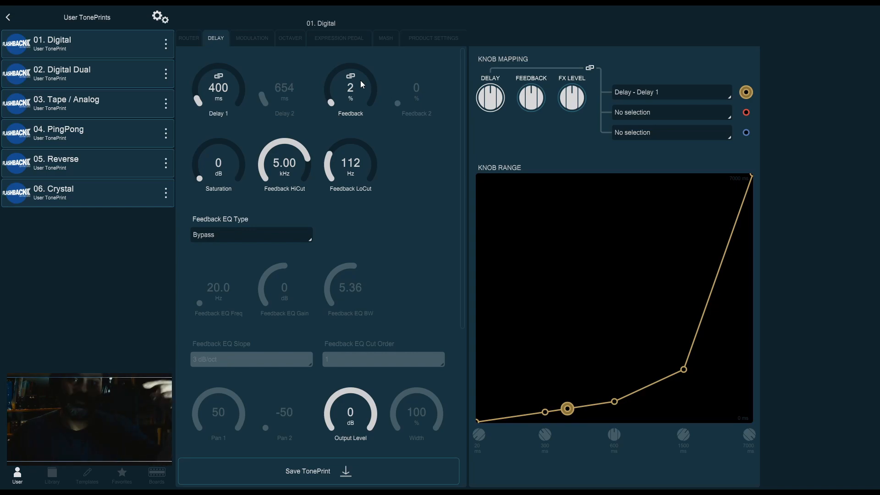
drag(360, 81, 360, 39)
double_click(354, 91)
text(100)
key(Return)
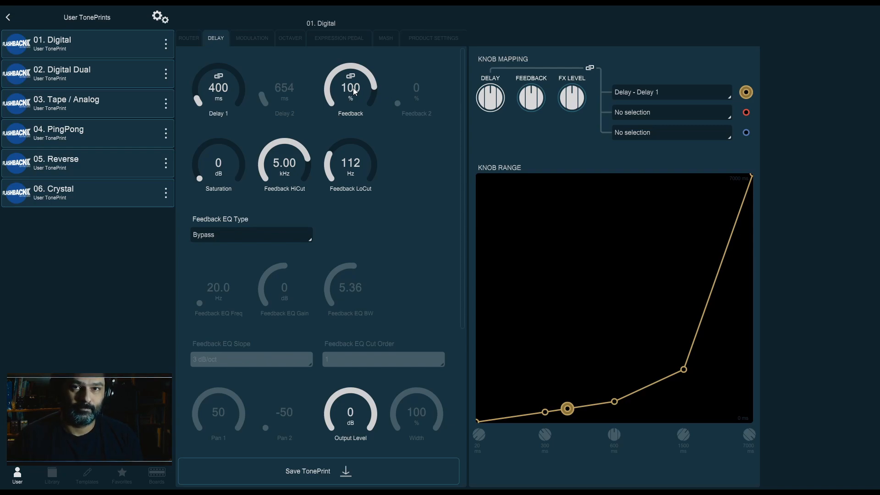
Enter 0 % for Feedback, then drag it up to 20 % and back down to 0 %
double_click(354, 90)
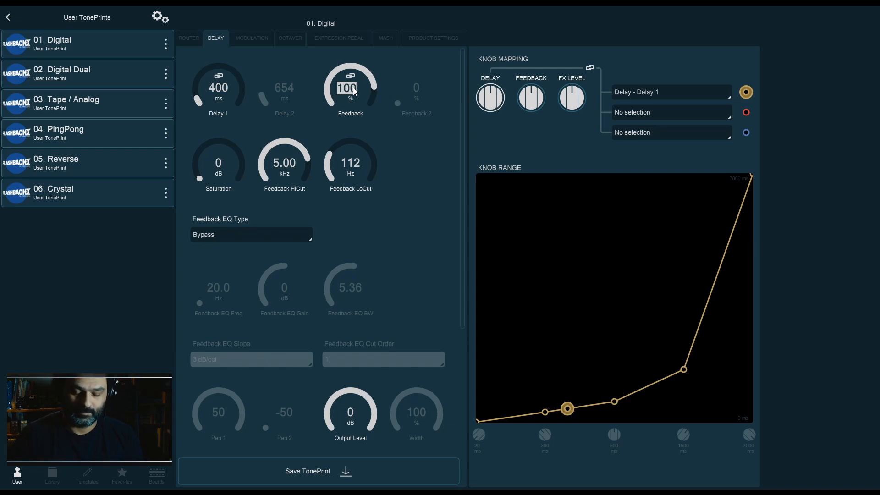
text(0)
key(Return)
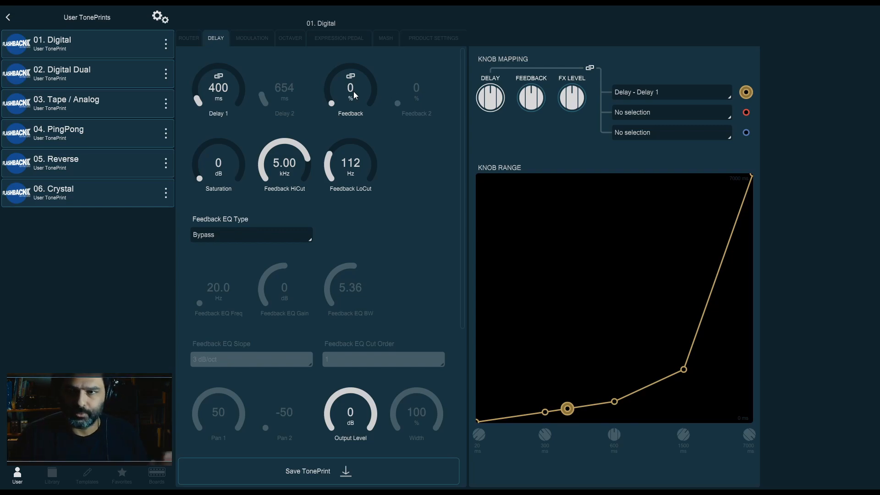
mouse_move(354, 92)
mouse_down()
mouse_move(357, 82)
mouse_move(364, 92)
mouse_up()
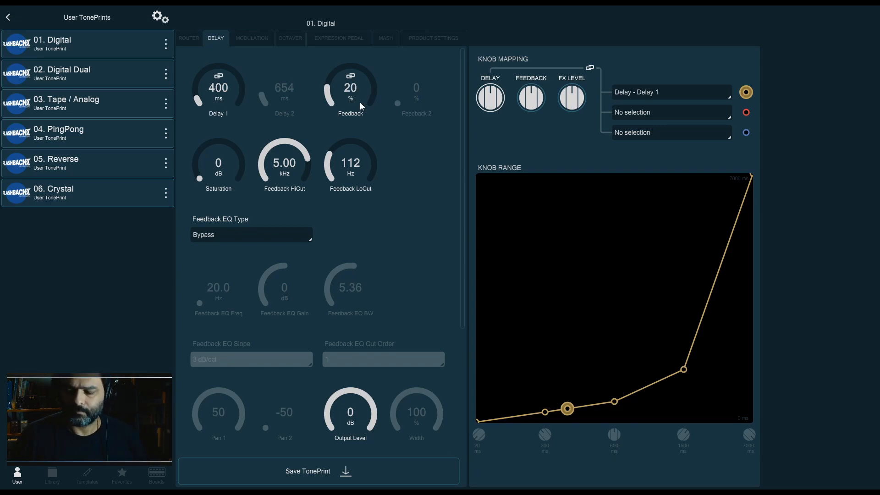
drag(361, 107, 354, 144)
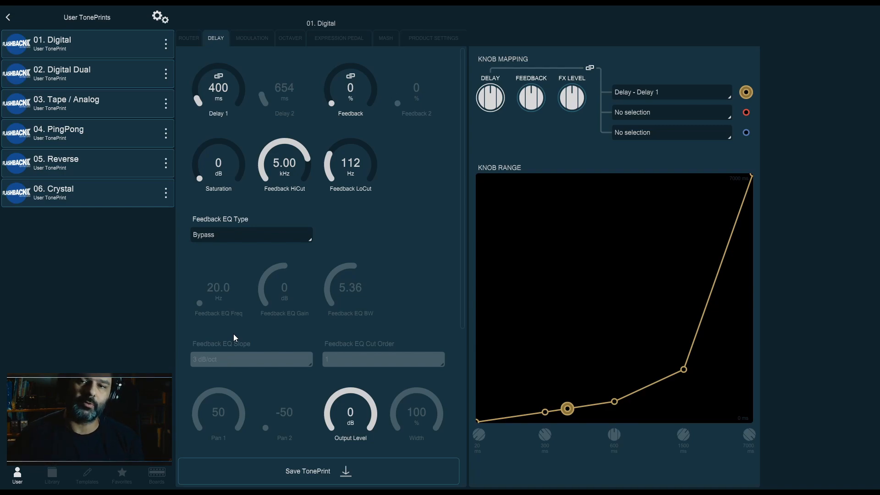
Set Saturation to 24 dB and the delay Output Level to -10 dB
drag(211, 175, 219, 138)
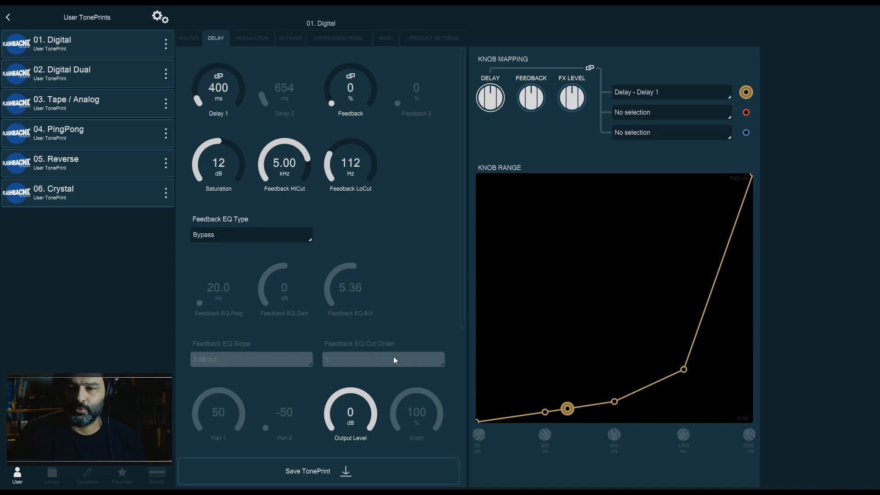
mouse_move(365, 416)
mouse_down()
mouse_move(368, 445)
mouse_move(367, 433)
mouse_up()
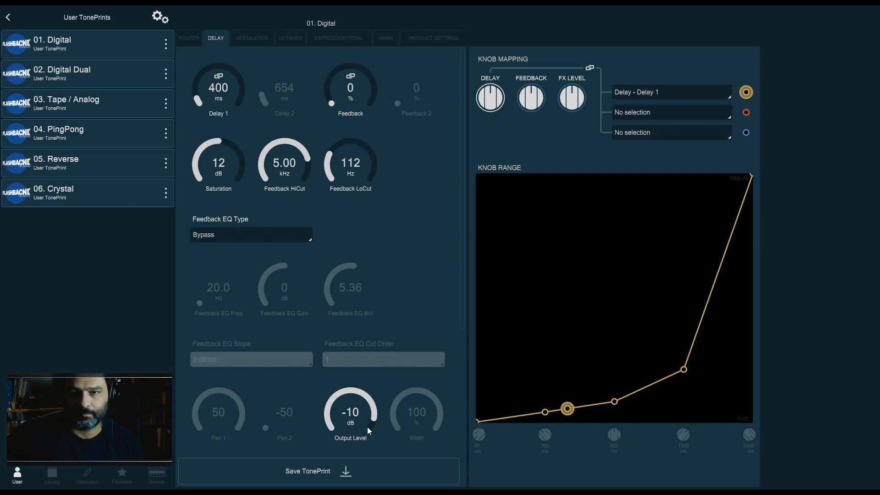
drag(193, 176, 200, 109)
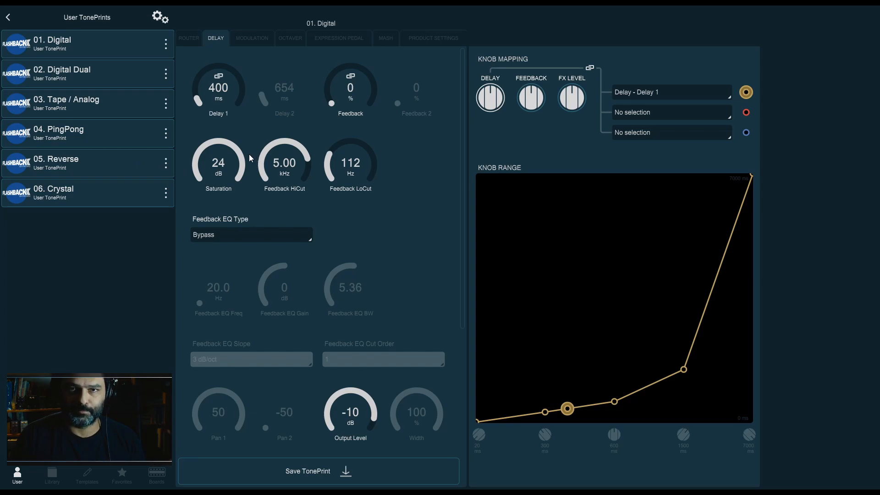
Switch Kill Dry on in the Router tab and return to the Delay tab
click(192, 40)
click(217, 160)
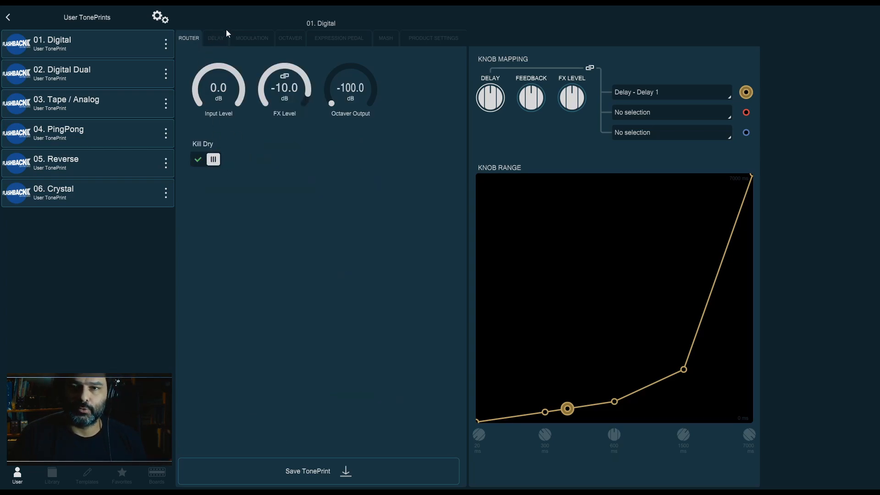
click(214, 39)
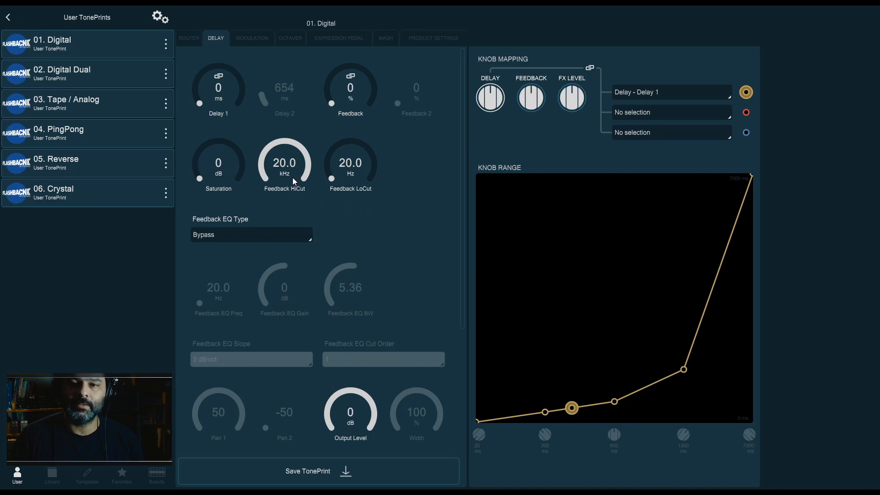
Push Feedback HiCut to 20.0 kHz and Feedback LoCut to 20.0 Hz, then flip to Router and back to Delay
drag(293, 180, 293, 161)
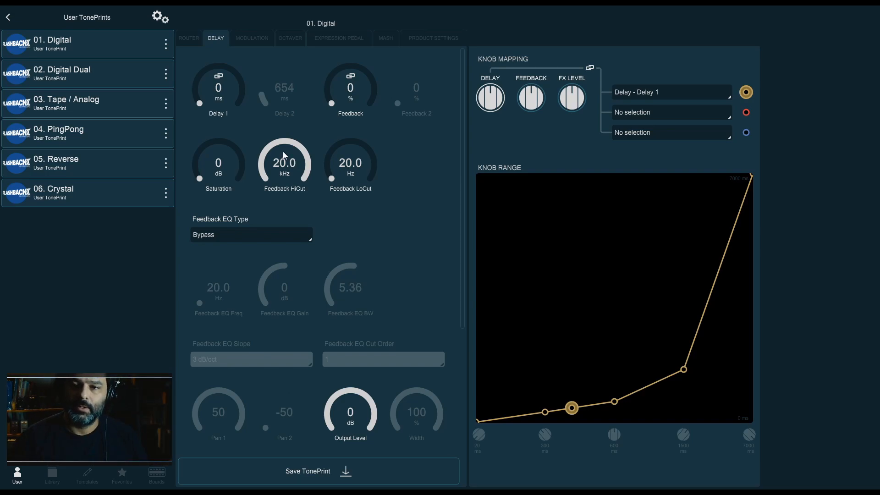
drag(353, 168, 355, 206)
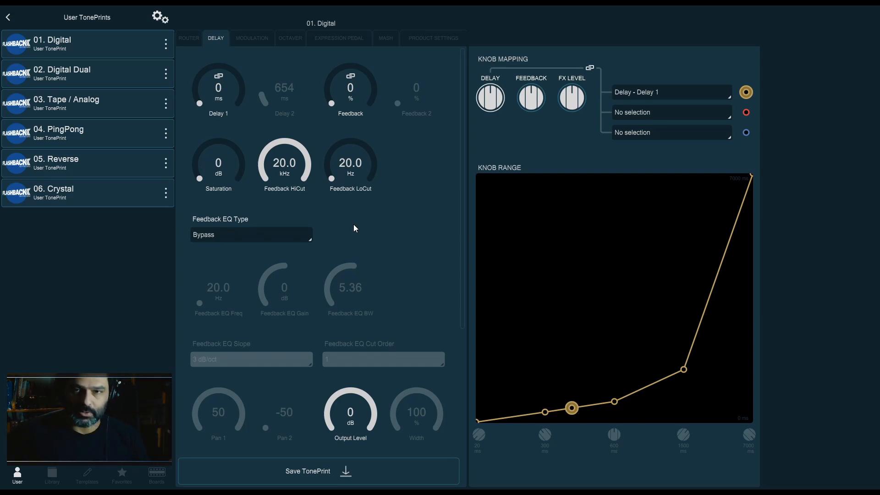
click(190, 39)
click(223, 40)
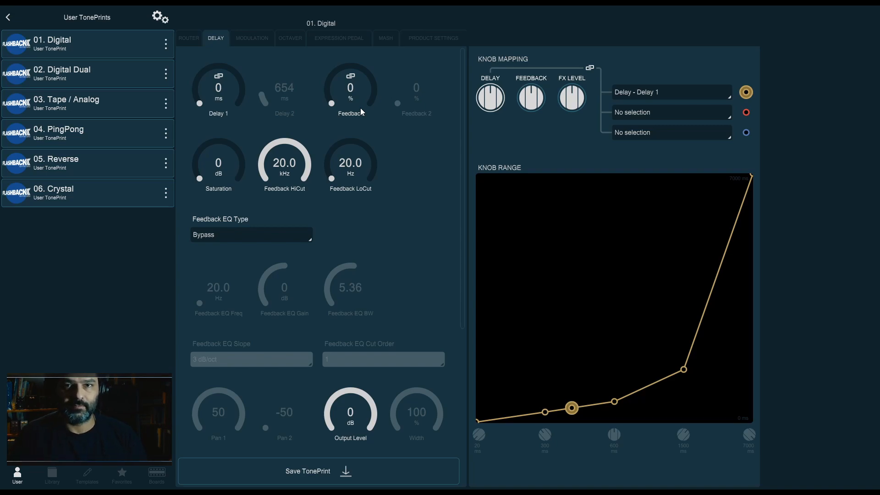
Sweep Feedback HiCut down to 1.60 kHz and Feedback LoCut up to 160 Hz
drag(285, 164, 287, 118)
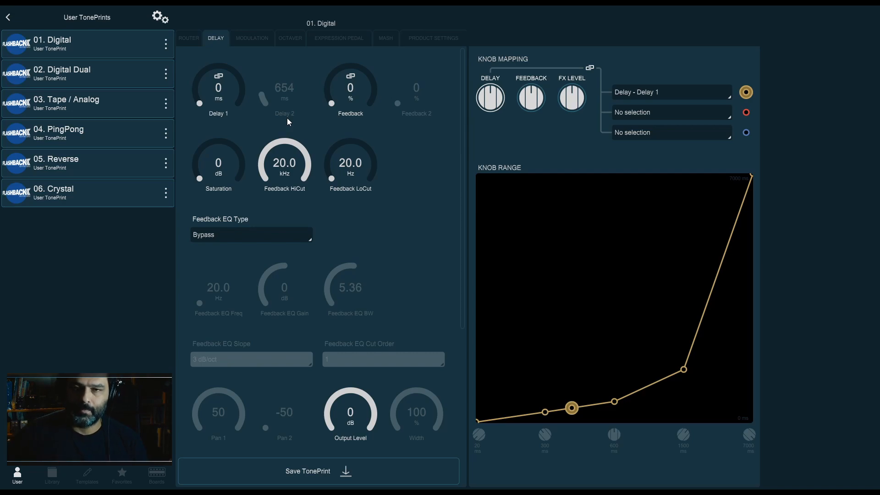
drag(302, 128, 284, 198)
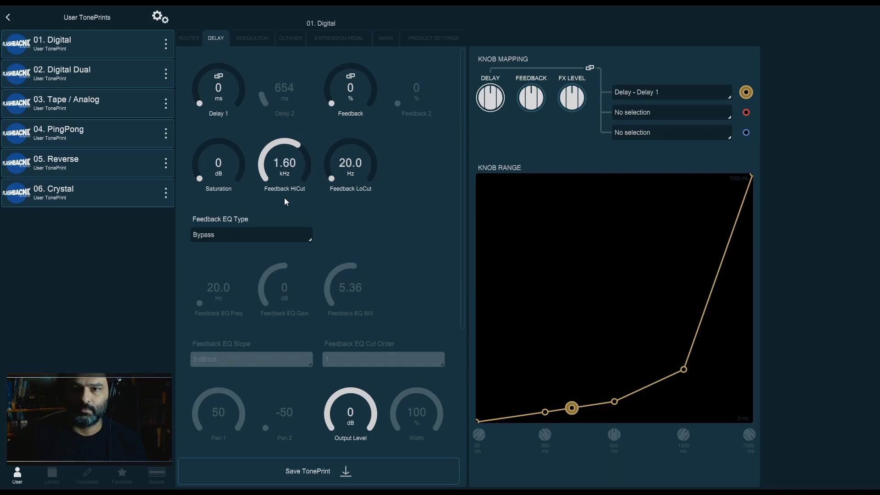
drag(372, 169, 373, 124)
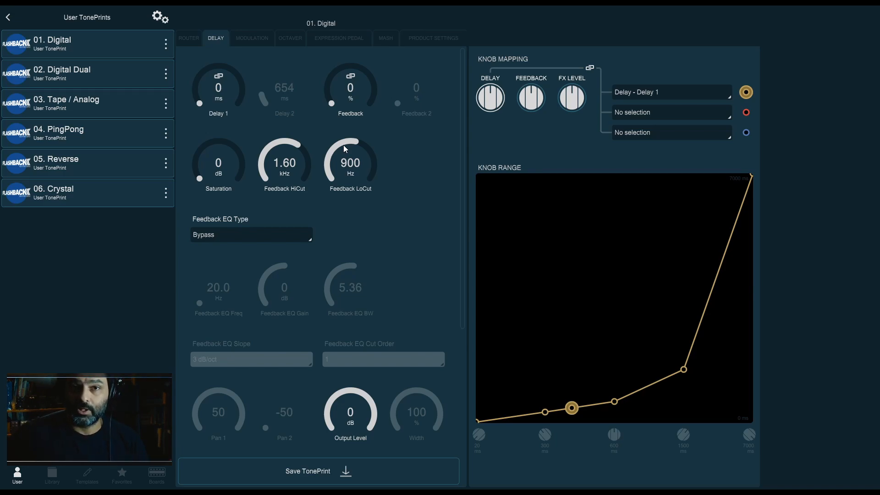
drag(345, 148, 341, 165)
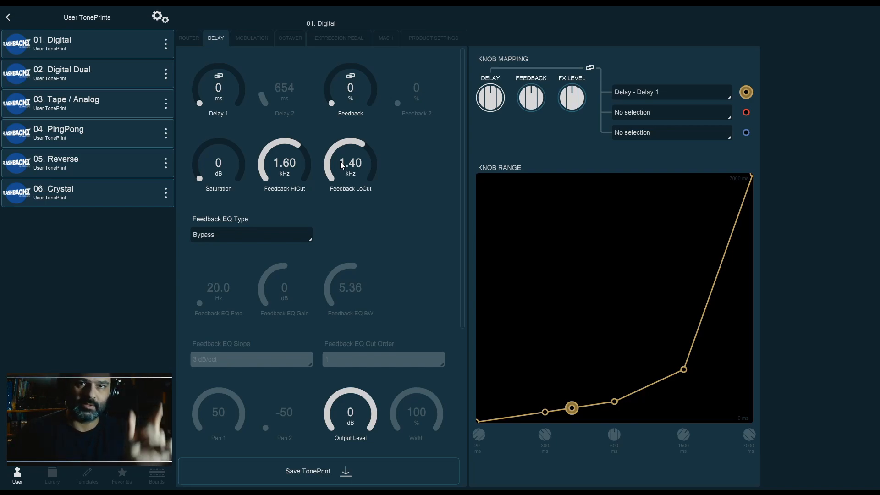
drag(340, 161, 378, 264)
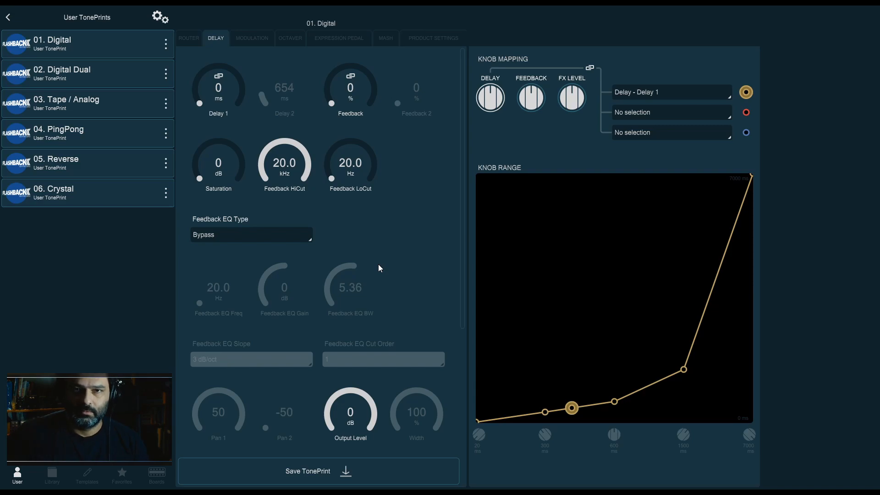
drag(375, 188, 356, 147)
drag(296, 160, 293, 213)
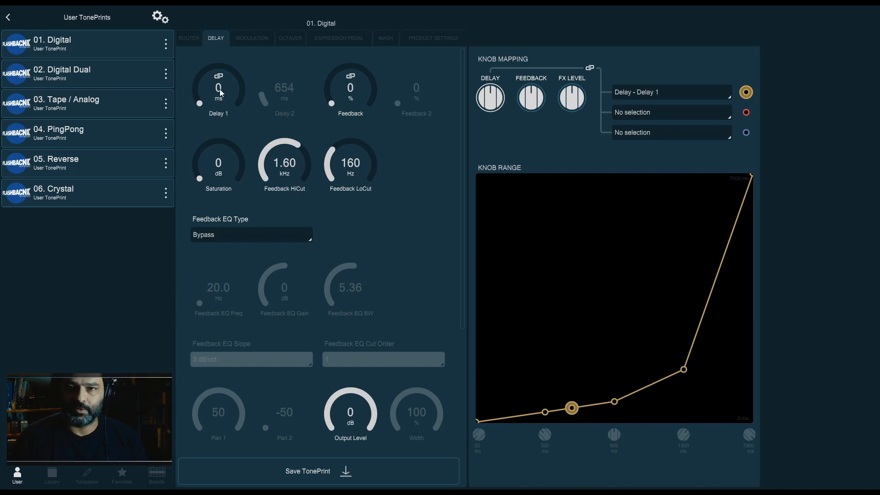
Flip to Router and back to Delay, then set Delay 1 to 420 ms and Feedback to 28 %
click(188, 39)
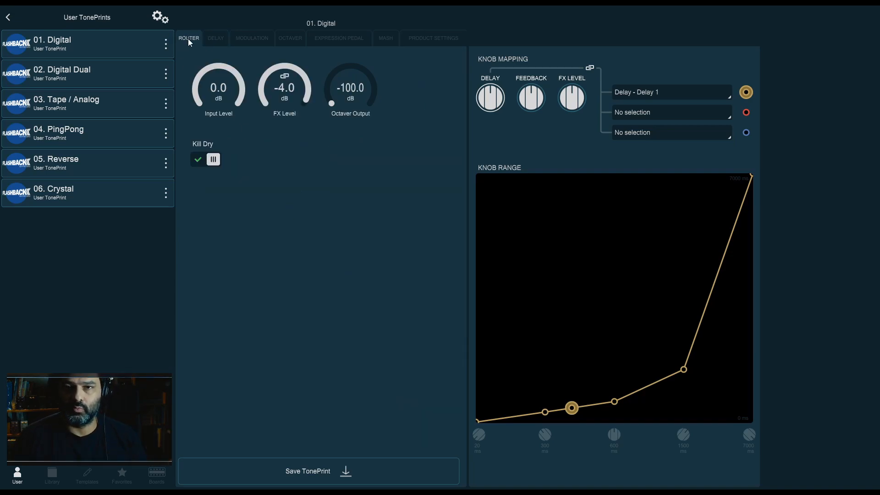
click(216, 39)
drag(225, 61, 226, 87)
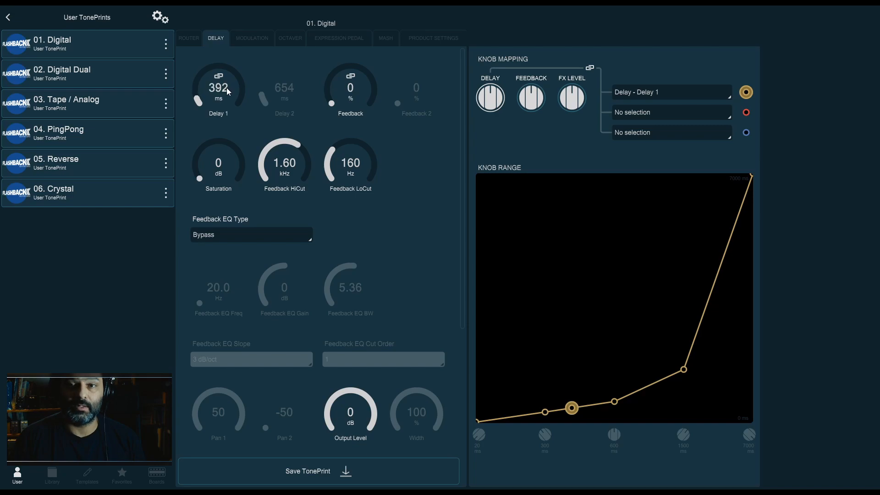
drag(320, 92, 336, 64)
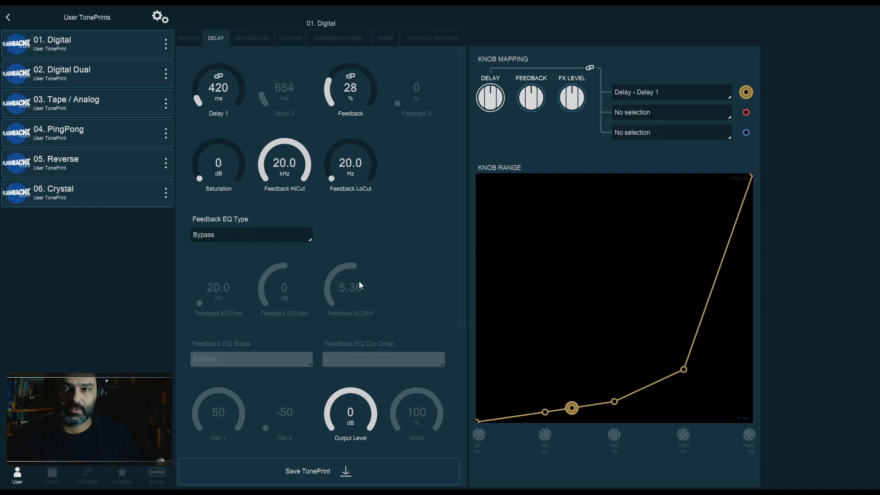
Set the Feedback EQ Type to LoCut
drag(285, 168, 288, 197)
drag(349, 174, 340, 153)
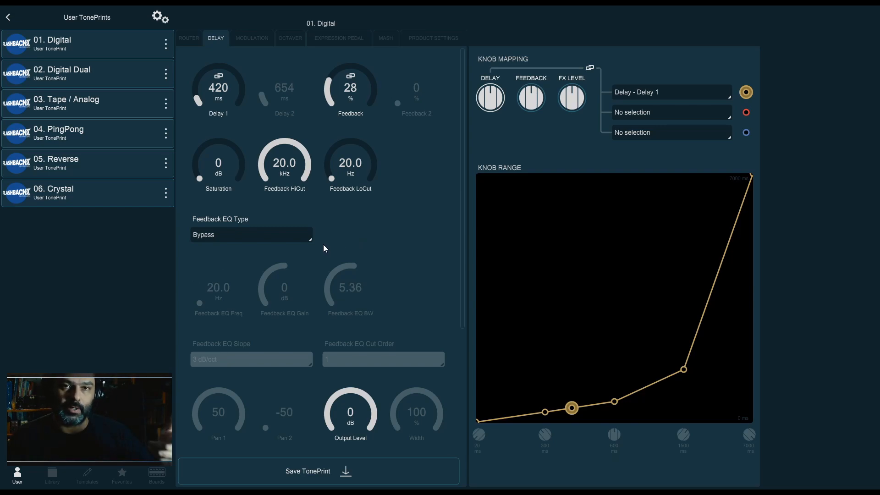
click(298, 240)
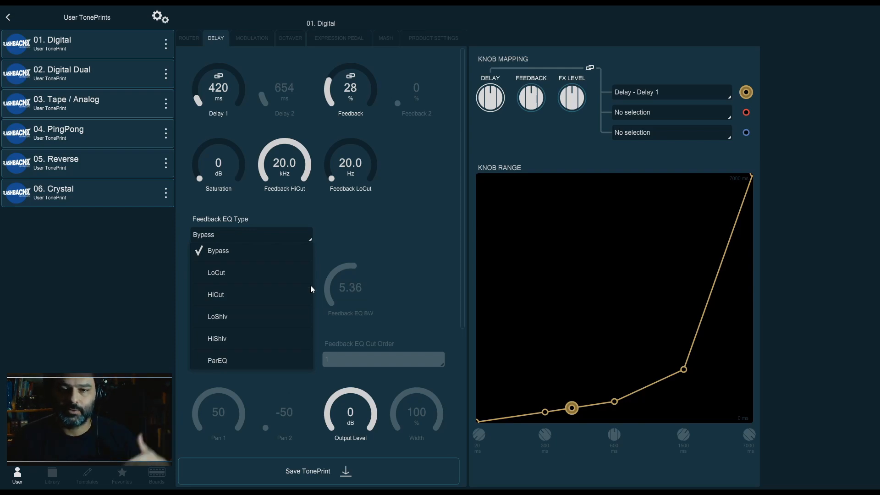
click(298, 275)
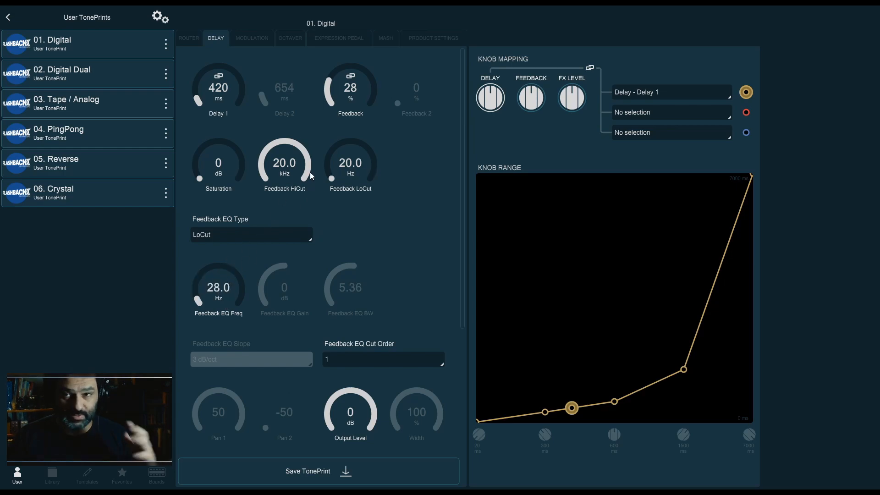
Set Feedback EQ Cut Order to 2 and Feedback EQ Freq to 200 Hz
click(376, 361)
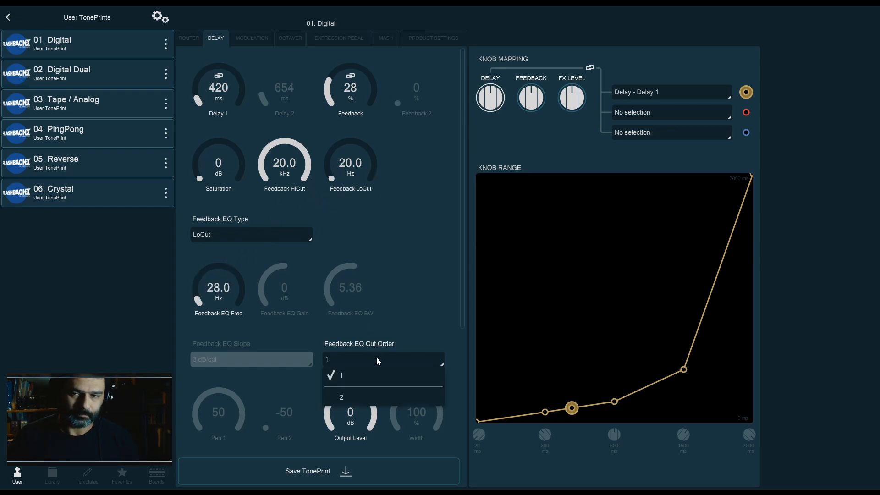
click(382, 385)
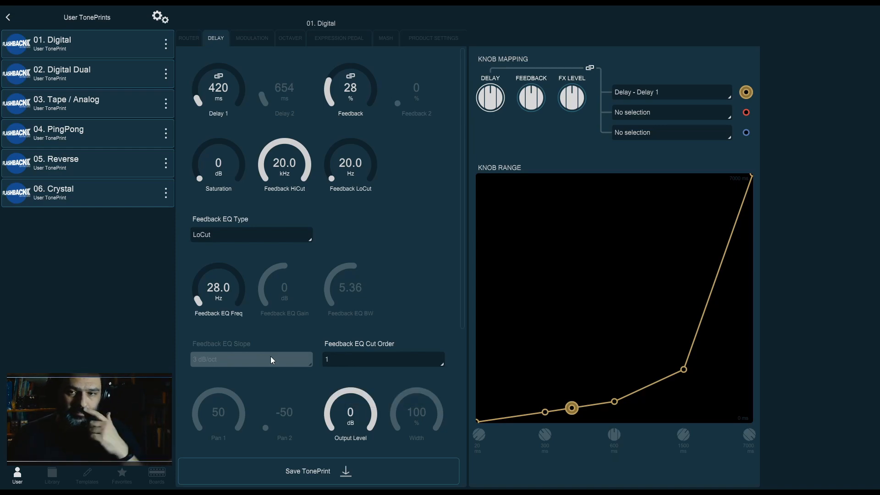
click(363, 361)
click(355, 397)
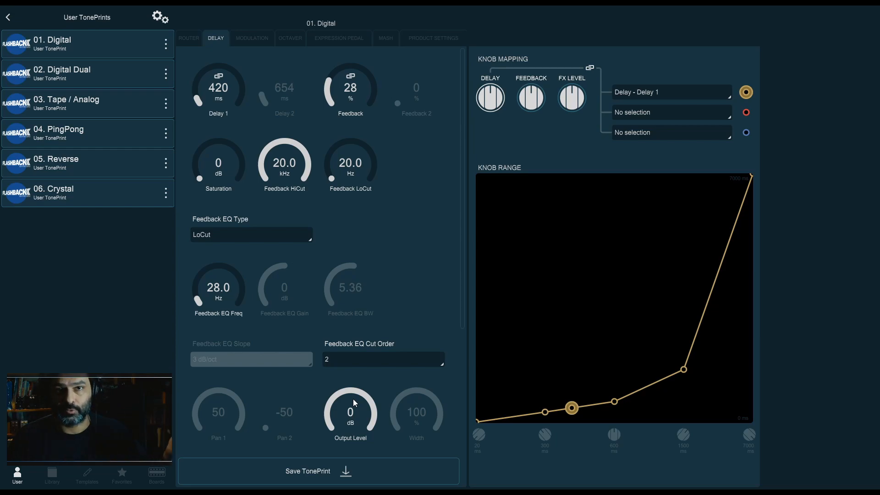
drag(227, 315, 224, 282)
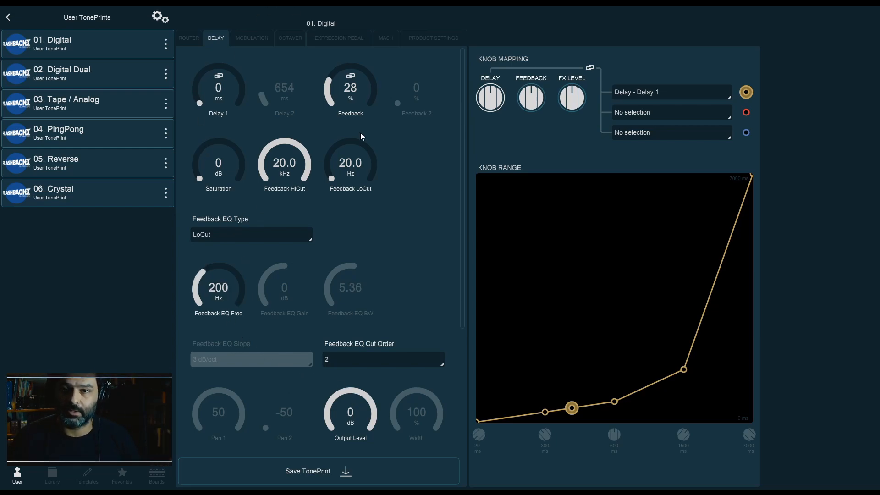
Toggle Kill Dry in the Router tab and return to the Delay tab
click(196, 42)
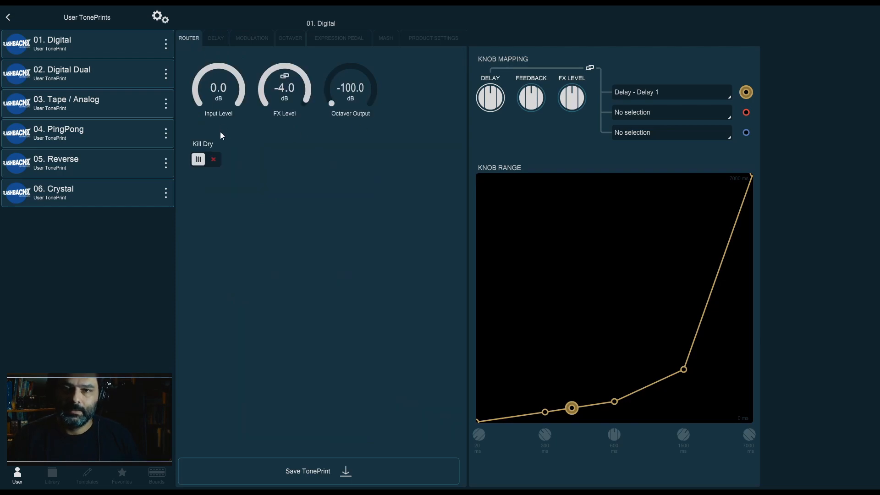
click(206, 160)
click(213, 43)
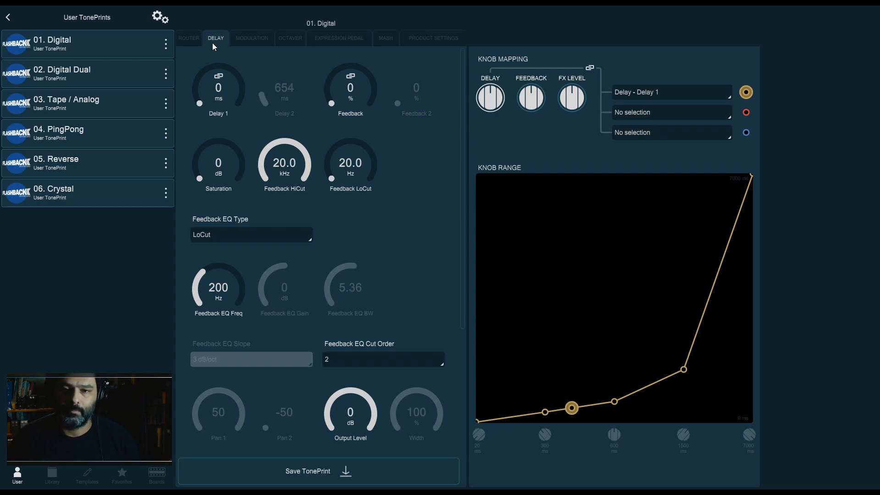
Sweep Feedback EQ Freq down and up to 500 Hz, and switch Cut Order to 1 and back to 2
drag(219, 315, 214, 353)
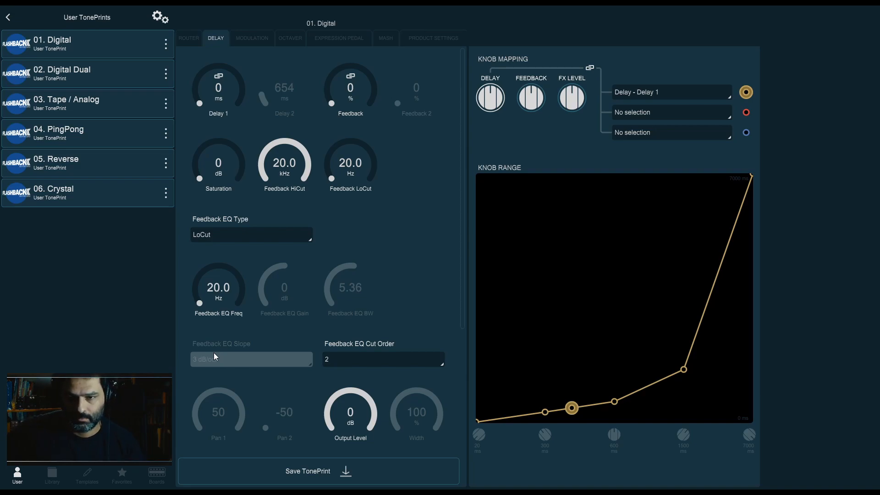
drag(229, 298, 241, 246)
click(365, 364)
click(365, 374)
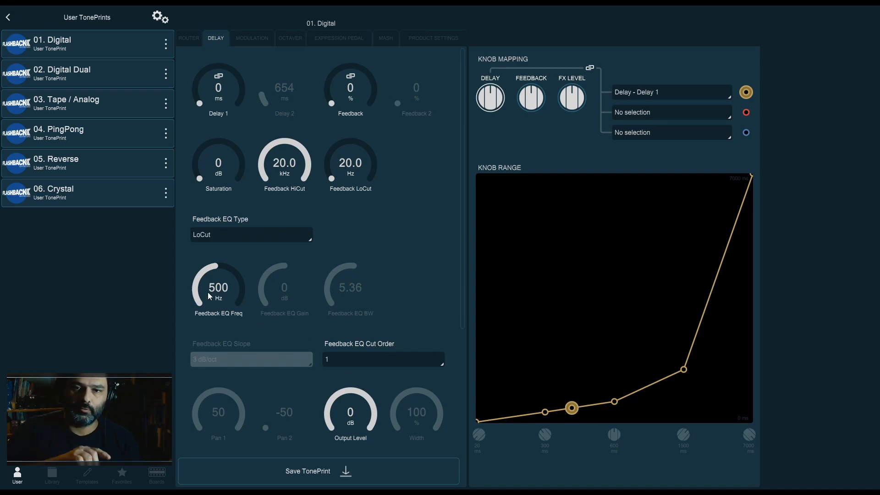
click(347, 362)
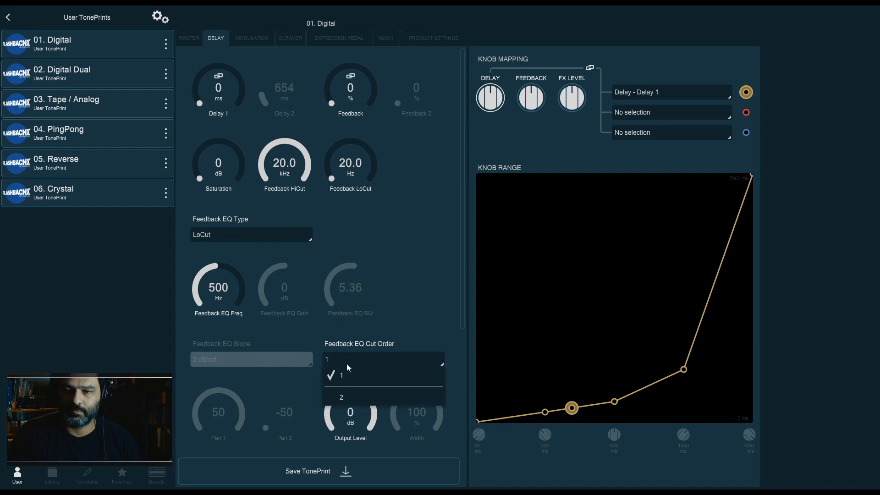
click(347, 396)
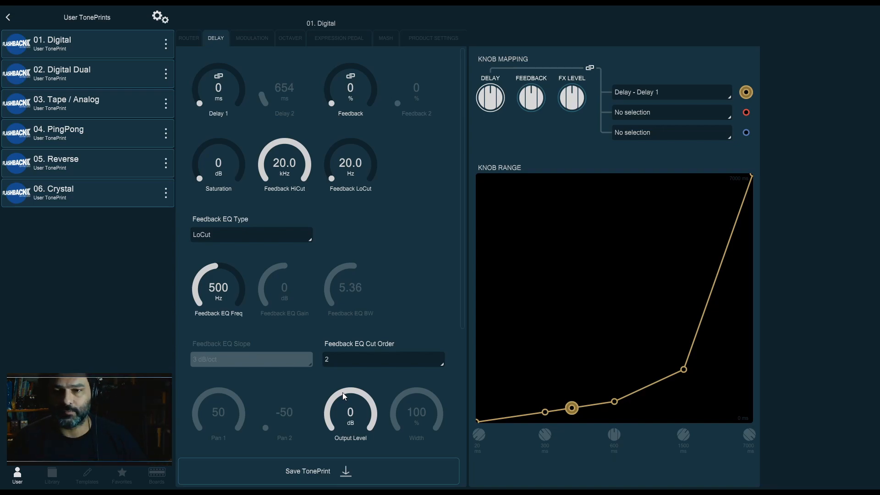
Change Feedback EQ Type to HiCut and set its Freq to 1.12 kHz
click(259, 232)
click(252, 289)
mouse_move(220, 301)
mouse_down()
mouse_move(224, 329)
mouse_move(227, 270)
mouse_move(222, 303)
mouse_move(223, 277)
mouse_move(228, 291)
mouse_up()
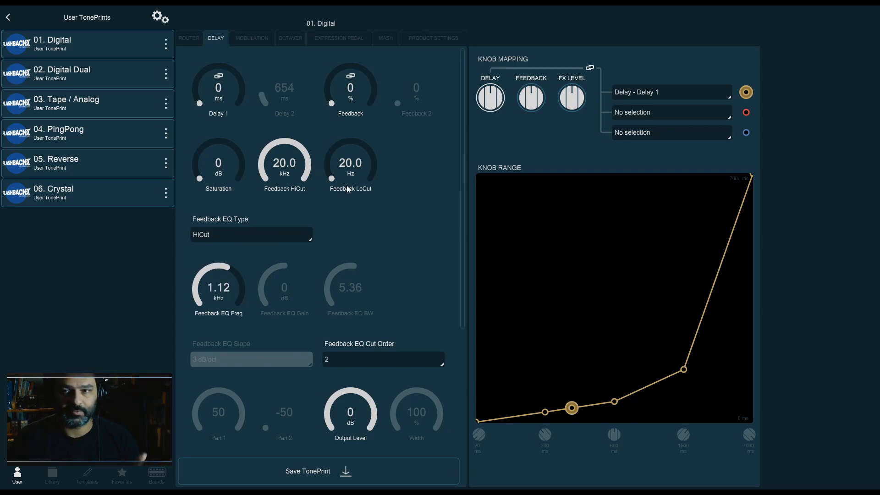
Change Feedback EQ Type to LoShlv, keep the 3 dB/oct slope, and set Freq to 400 Hz
click(289, 234)
click(218, 316)
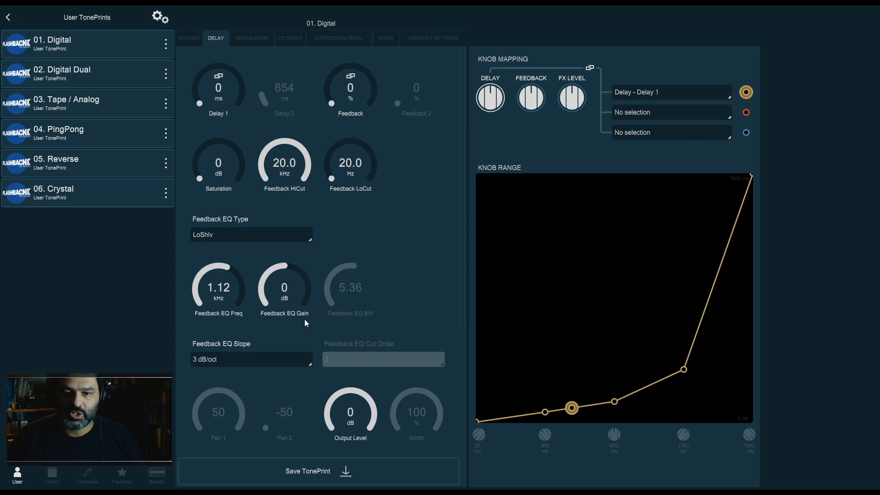
drag(227, 298, 236, 281)
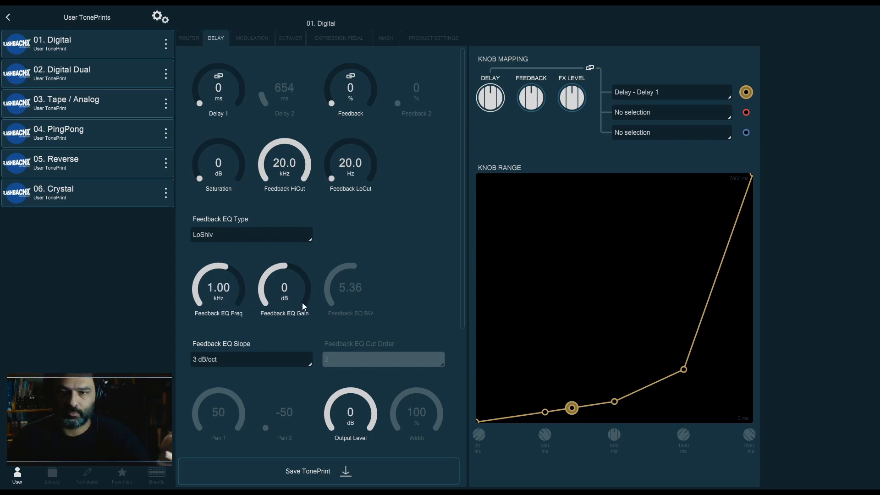
click(253, 356)
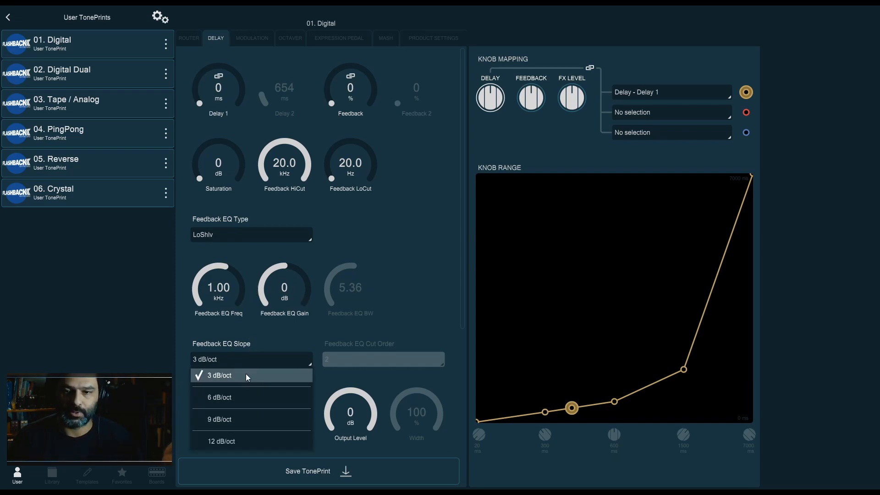
click(252, 358)
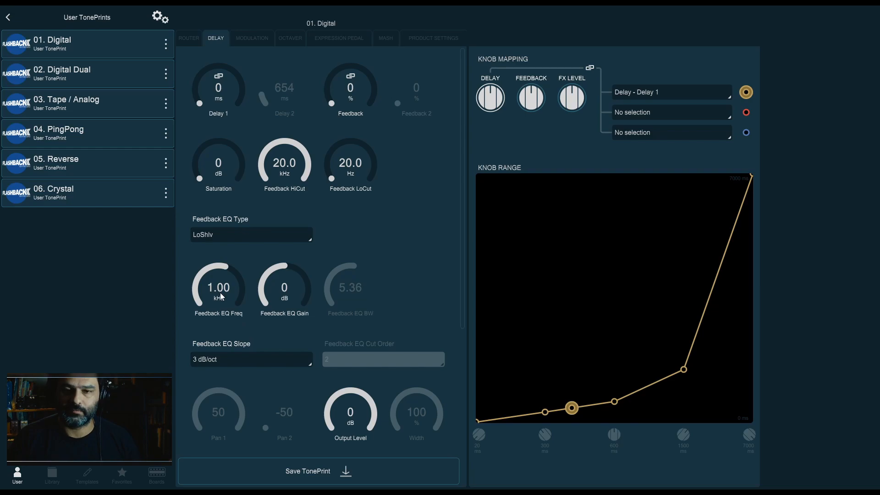
drag(227, 285, 227, 304)
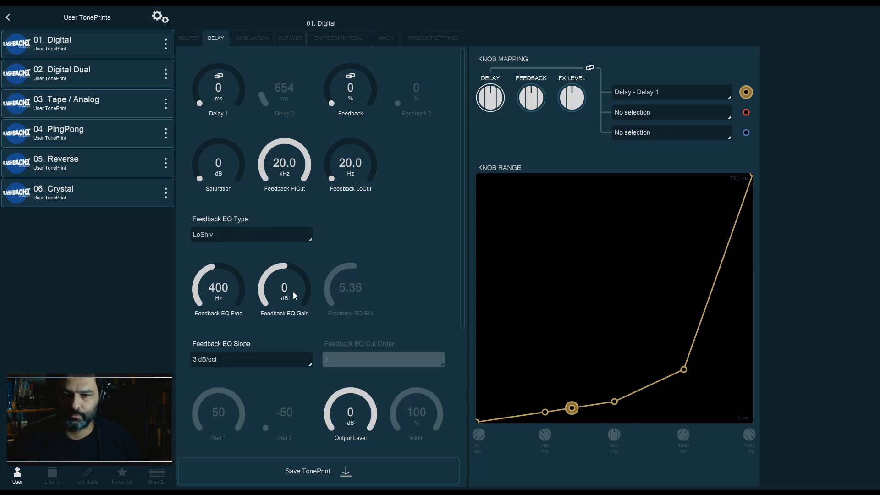
Sweep Feedback EQ Gain between 10 dB and -10 dB, ending at -10 dB
drag(285, 297, 290, 274)
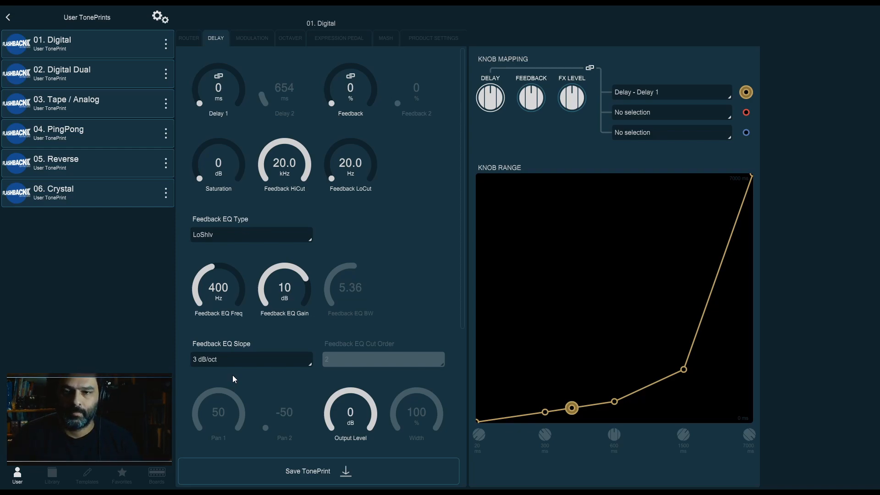
drag(290, 294, 296, 340)
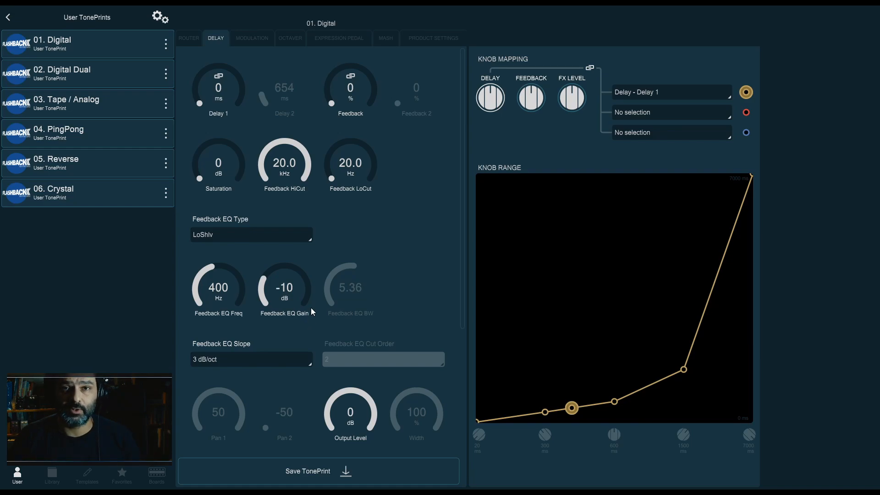
drag(293, 290, 304, 237)
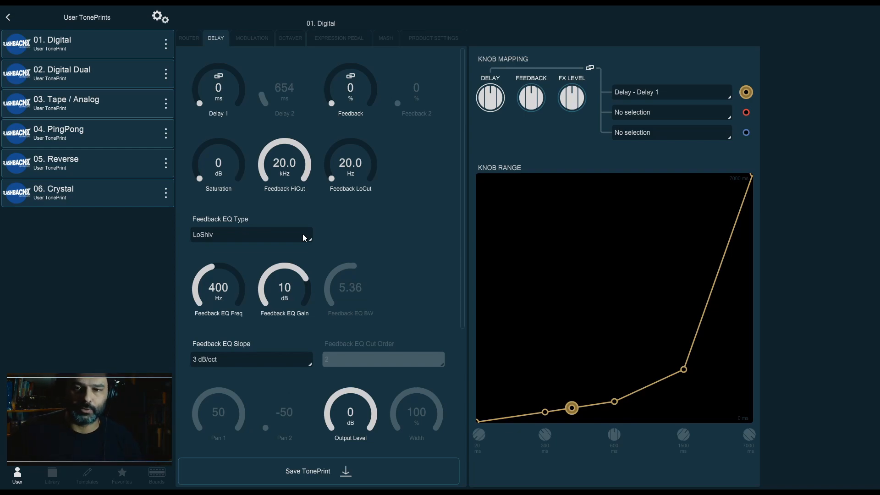
drag(296, 286, 298, 313)
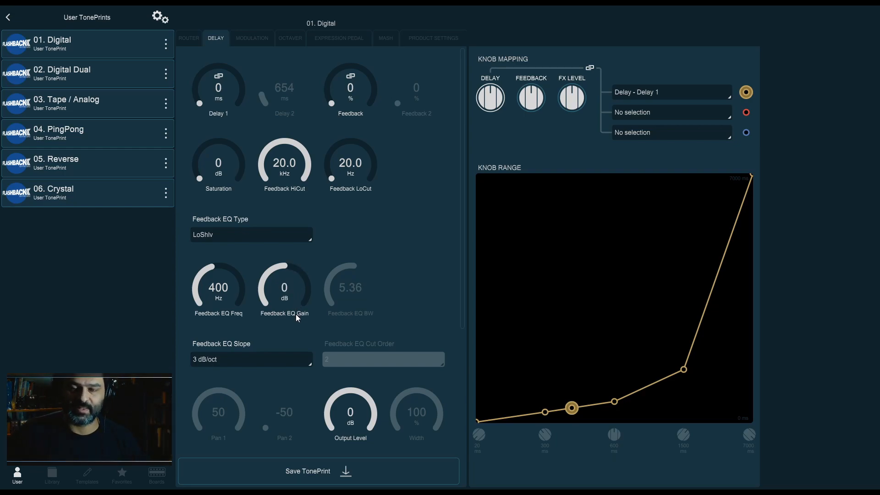
drag(301, 304, 298, 334)
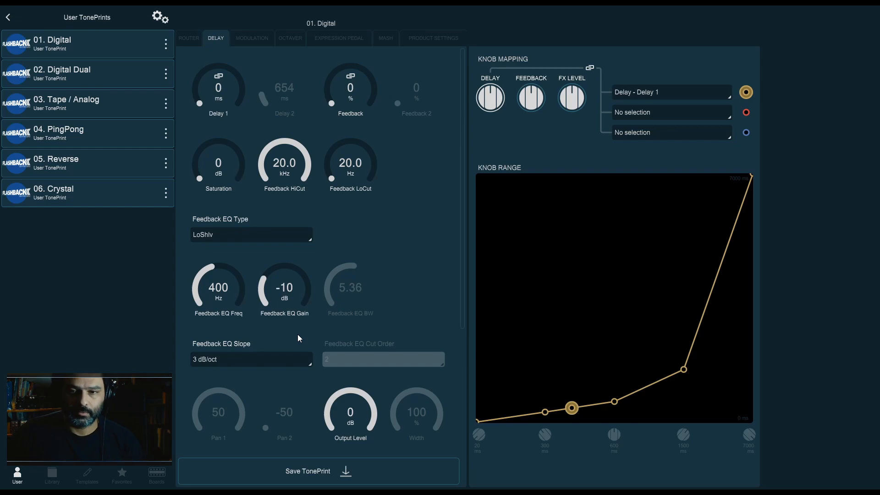
Set the Feedback EQ Slope to 12 dB/oct
click(228, 361)
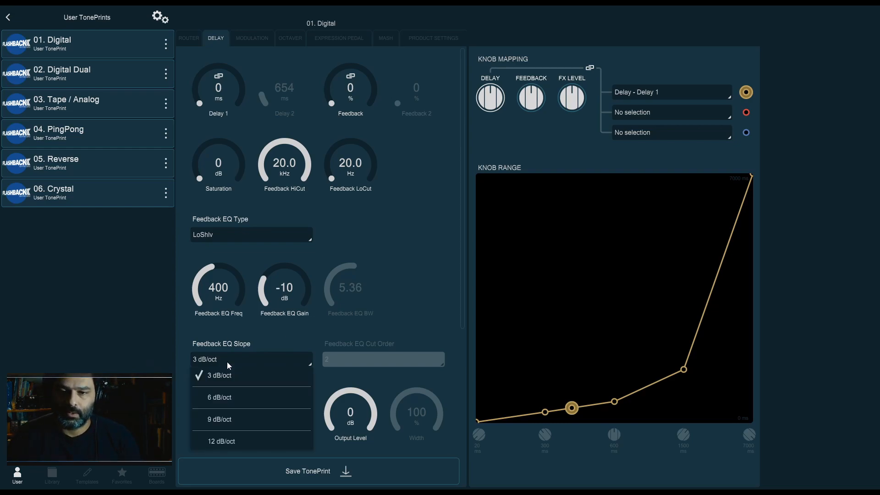
click(238, 441)
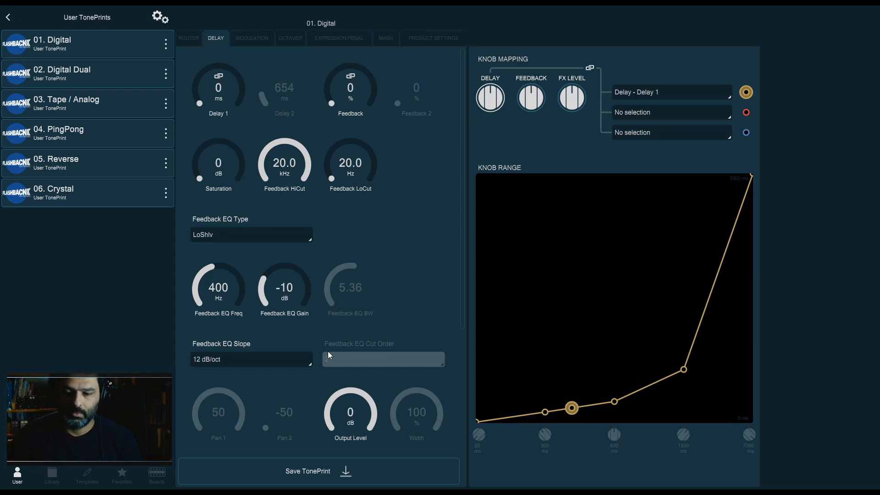
Set the Feedback EQ Gain to 10 dB
click(298, 263)
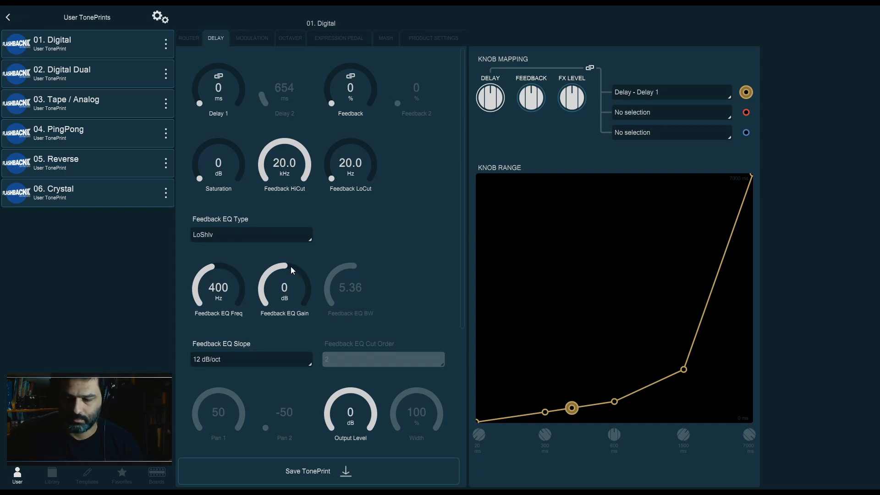
drag(289, 302, 304, 271)
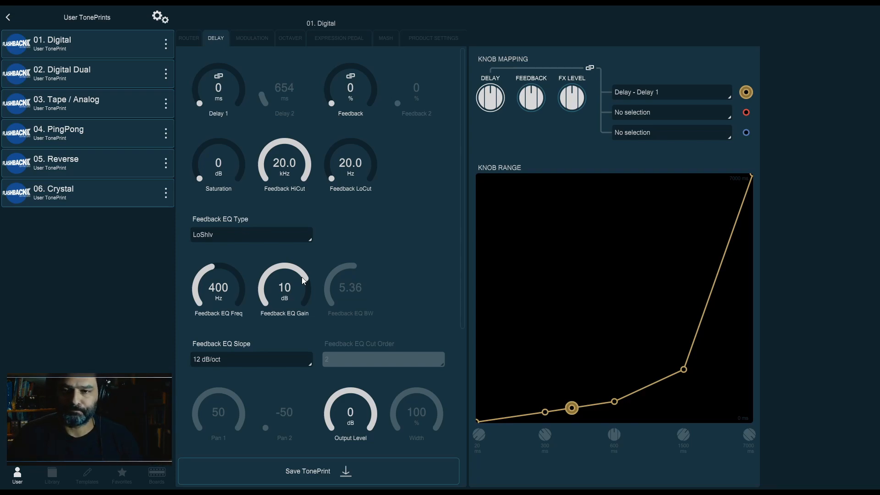
Change the Feedback EQ Type to HiShlv and set the Feedback EQ Freq to 710 Hz
click(241, 235)
click(218, 340)
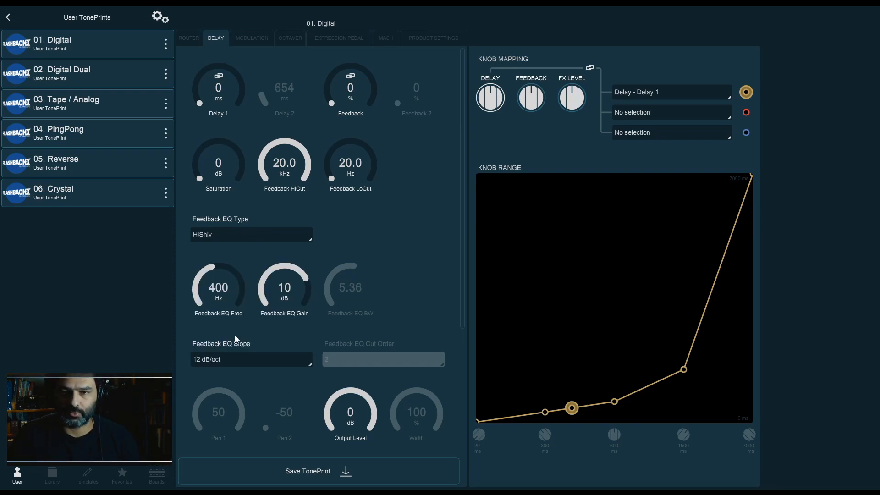
scroll(285, 295, up, 3)
scroll(218, 287, up, 2)
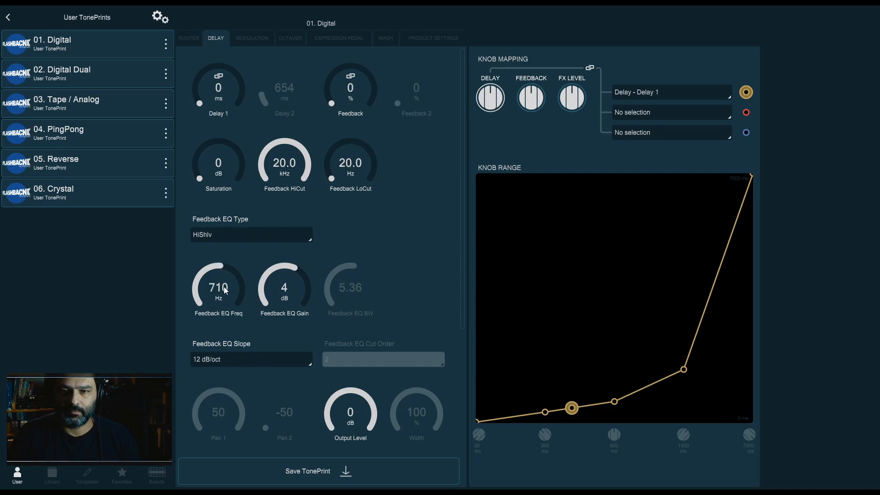
scroll(293, 278, up, 2)
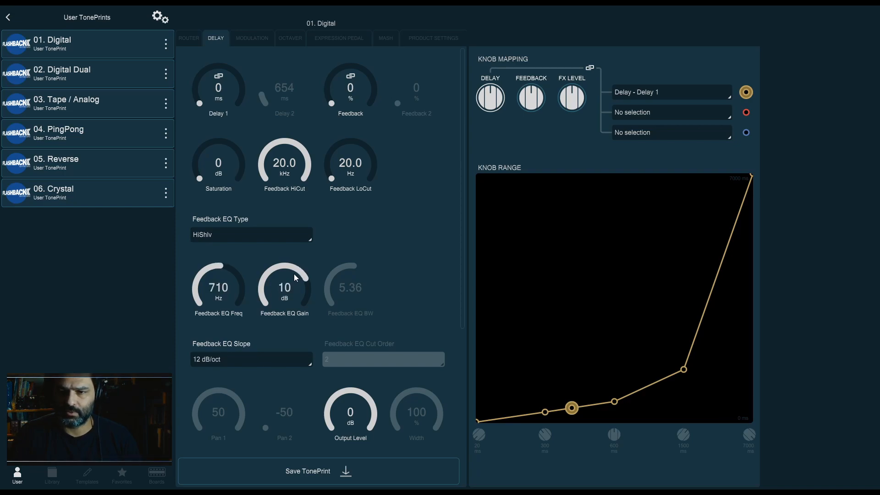
Set the Feedback EQ Slope to 3 dB/oct and the Feedback EQ Gain to -10 dB
click(278, 359)
click(275, 377)
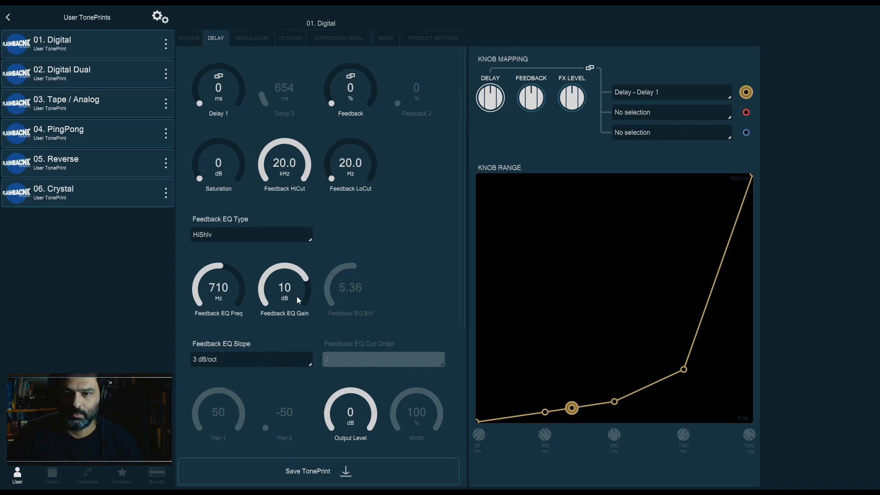
drag(293, 289, 297, 343)
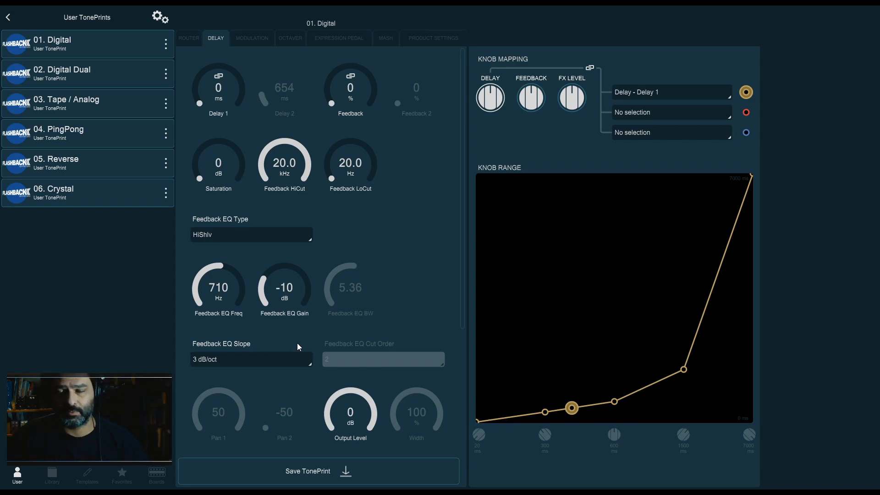
Set the Feedback EQ Slope back to 12 dB/oct and the Feedback EQ Freq to 800 Hz
click(253, 359)
click(239, 436)
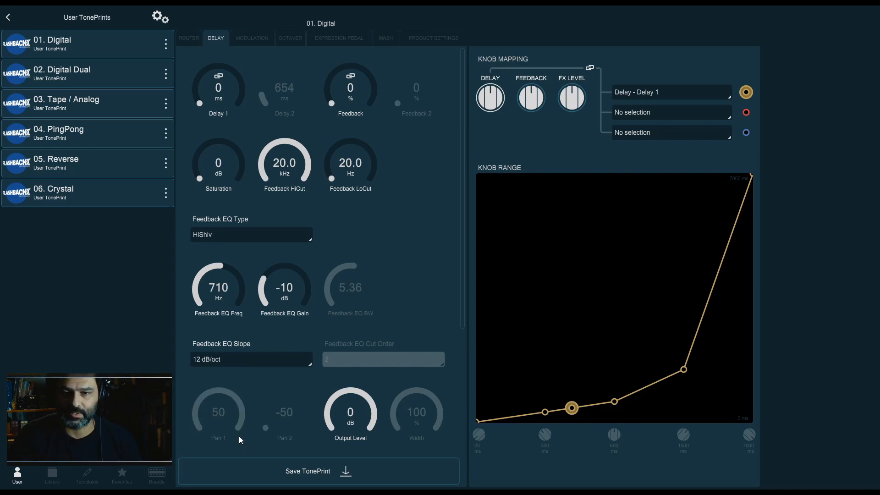
drag(230, 281, 229, 276)
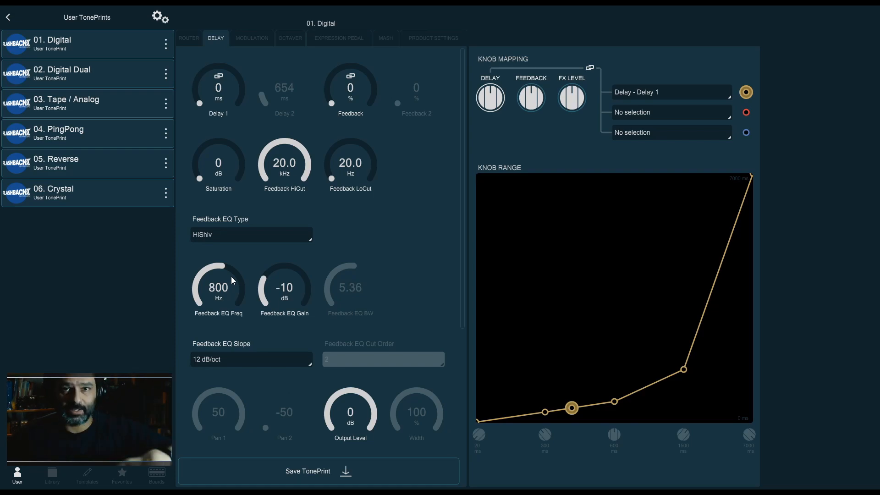
Change the Feedback EQ Type to ParEQ and set the Feedback EQ Freq to 710 Hz
click(292, 232)
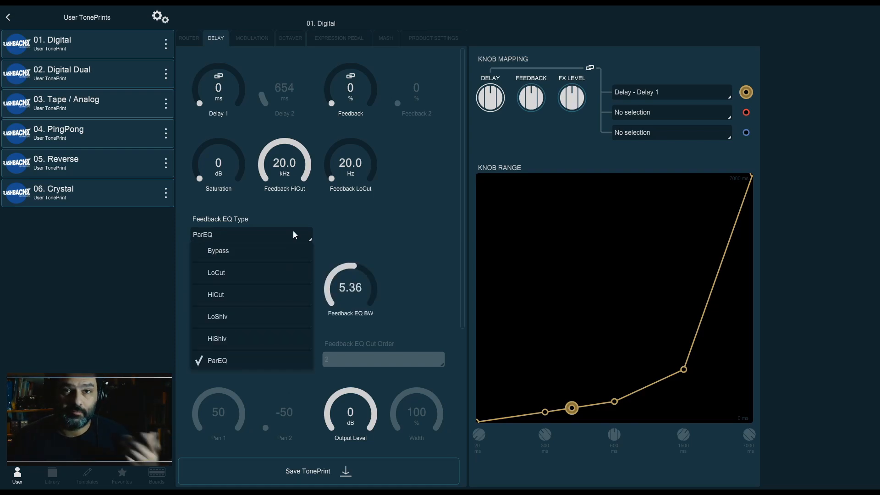
click(260, 365)
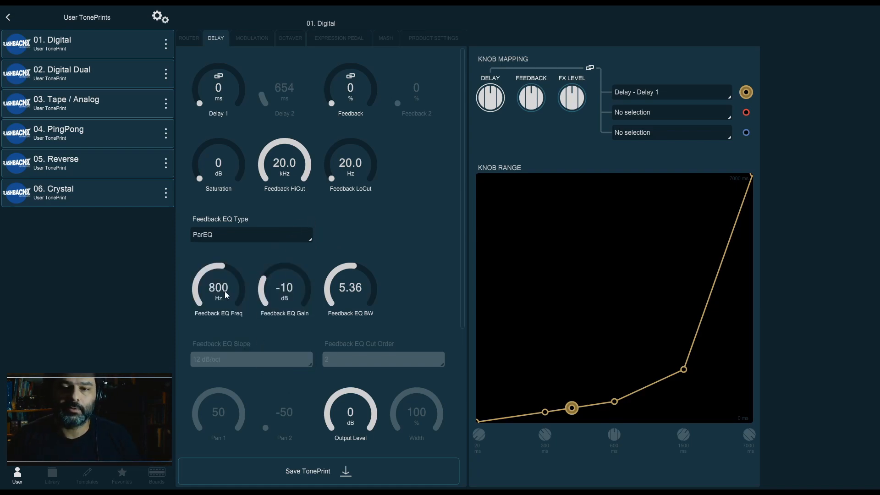
drag(223, 287, 224, 300)
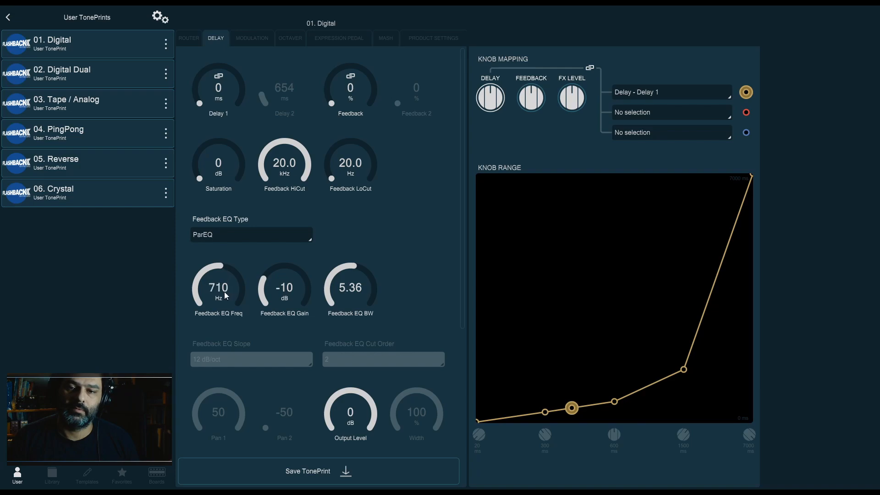
Set the Feedback EQ Gain to 10 dB and sweep the Feedback EQ BW between 0.10 and 10.00, ending at 4.97
scroll(222, 288, down, 3)
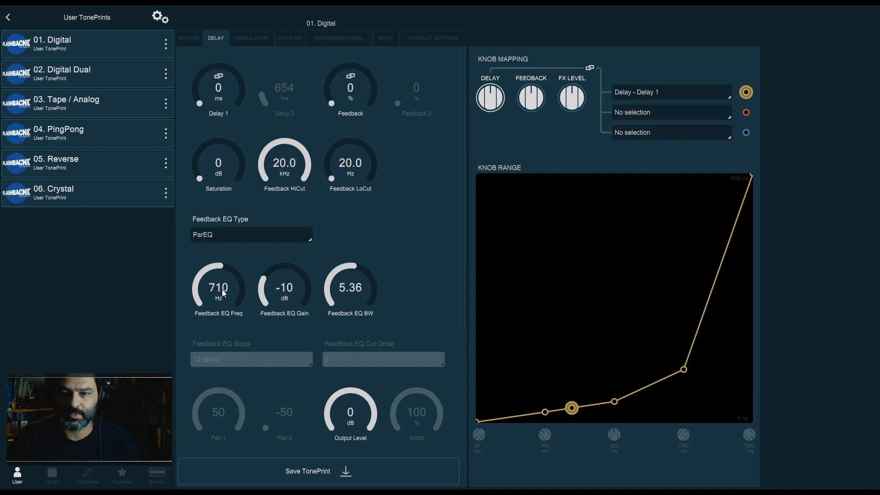
drag(292, 288, 292, 238)
drag(337, 291, 358, 348)
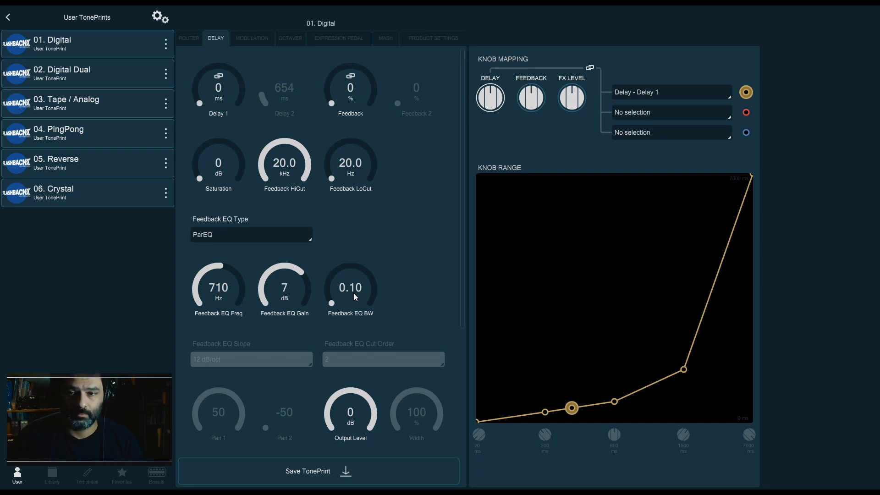
drag(274, 289, 277, 268)
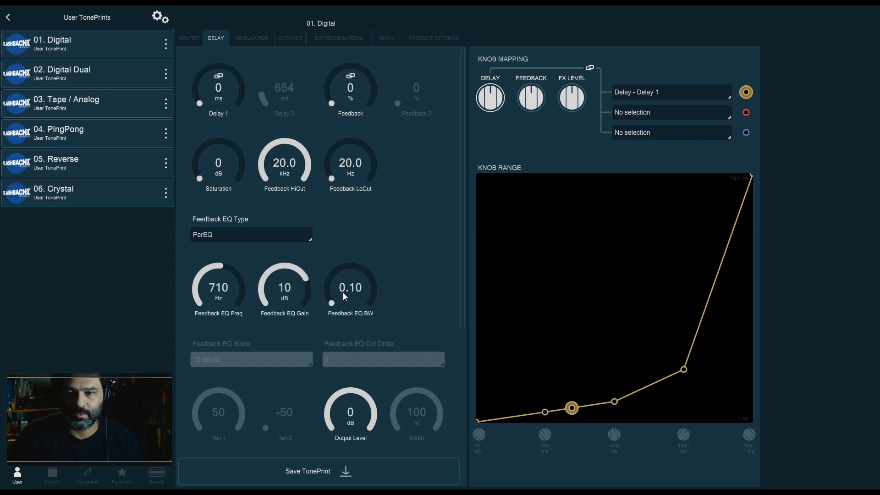
drag(348, 296, 363, 257)
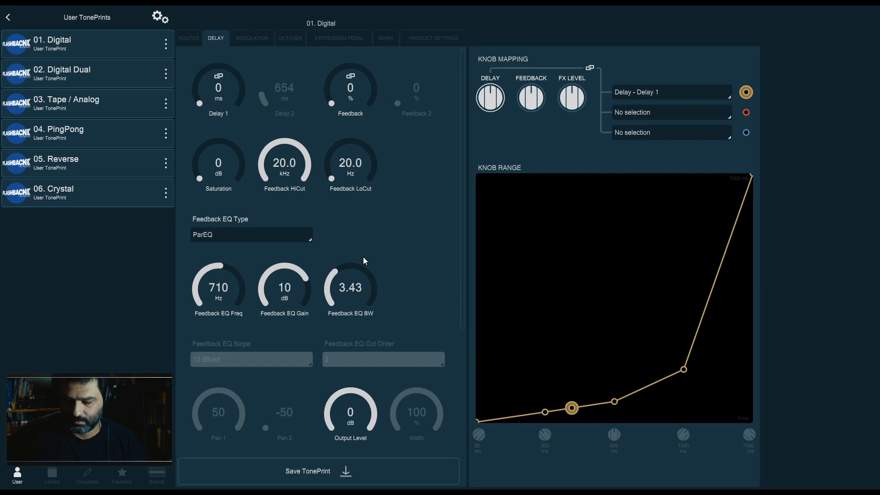
drag(374, 283, 368, 271)
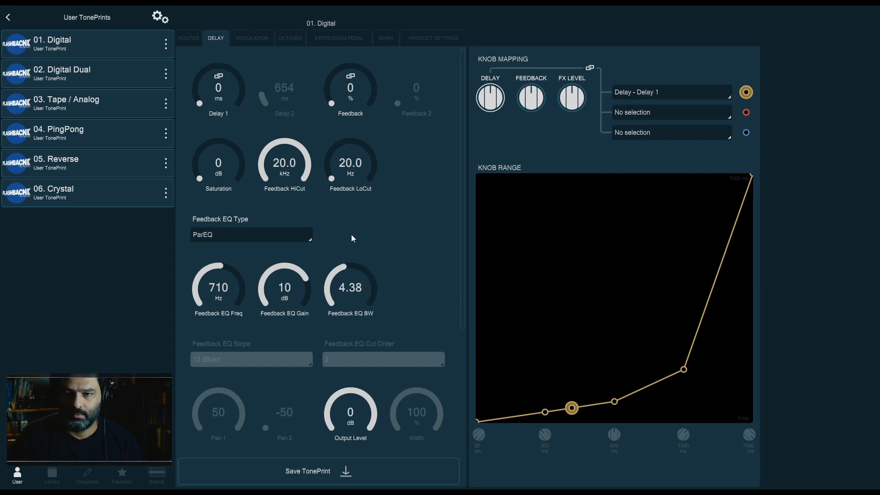
drag(364, 305, 372, 215)
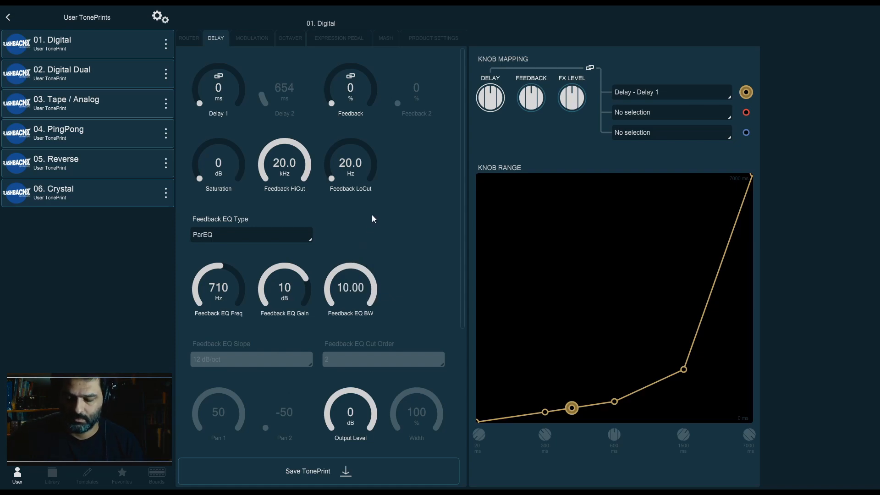
drag(341, 285, 376, 340)
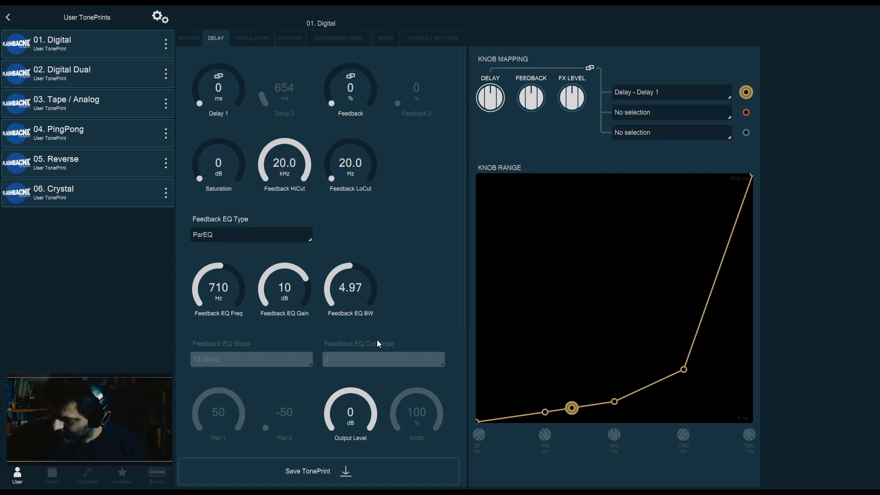
Set the Feedback EQ Gain to -6 dB
drag(286, 281, 294, 324)
click(189, 38)
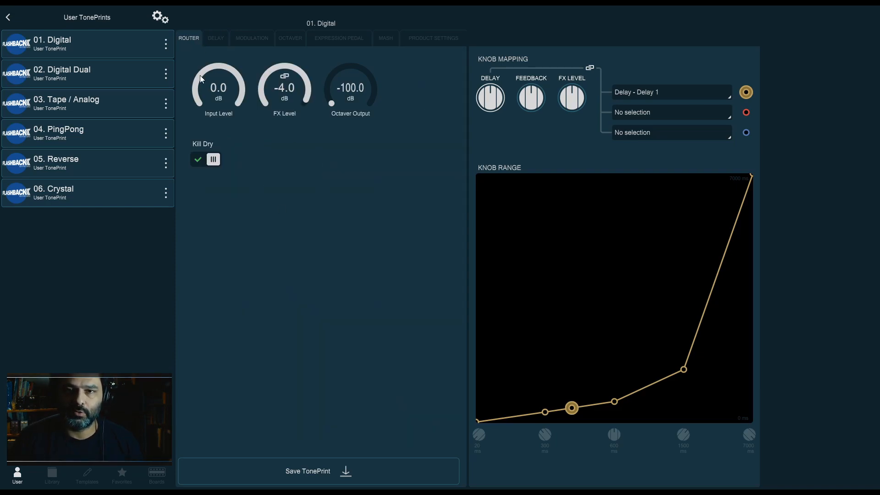
click(220, 38)
Set Delay 1 to 395 ms and raise Feedback to 42%
mouse_move(226, 91)
mouse_down()
mouse_move(227, 31)
mouse_move(221, 93)
mouse_up()
scroll(221, 94, down, 2)
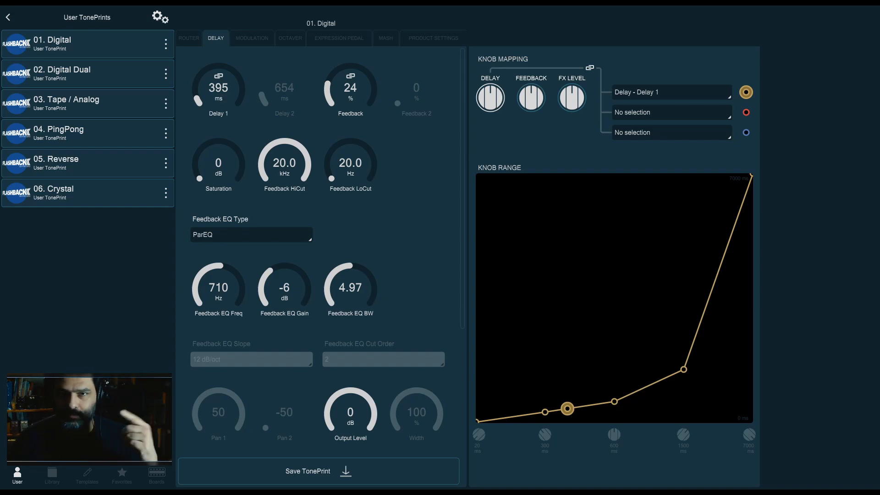
drag(353, 94, 353, 79)
Set Feedback HiCut to 3.15 kHz and Feedback LoCut to 125 Hz
drag(292, 137, 288, 165)
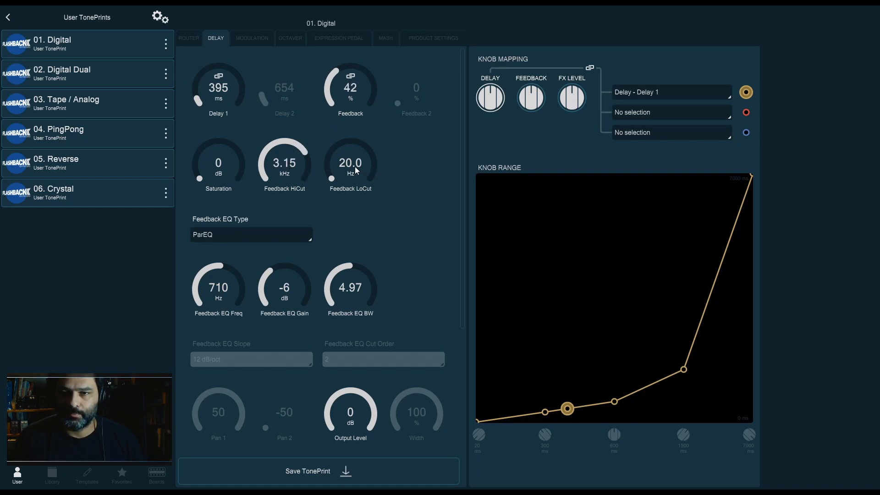
drag(343, 165, 345, 135)
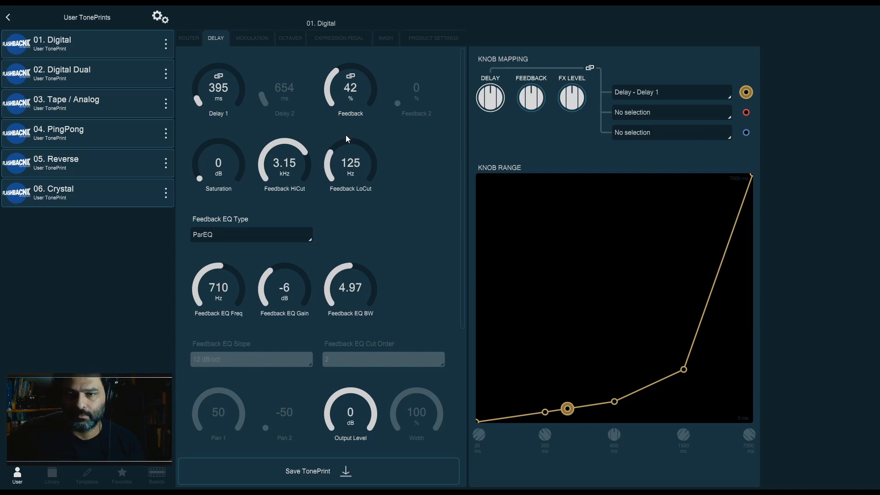
Set the Feedback EQ Type to Bypass and the Feedback EQ BW to 2.51
click(299, 236)
click(282, 249)
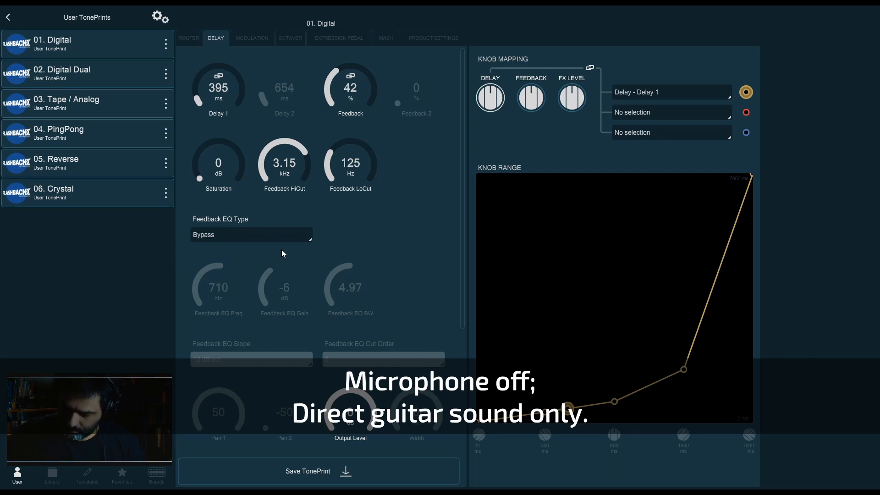
click(275, 234)
click(235, 358)
drag(348, 291, 346, 312)
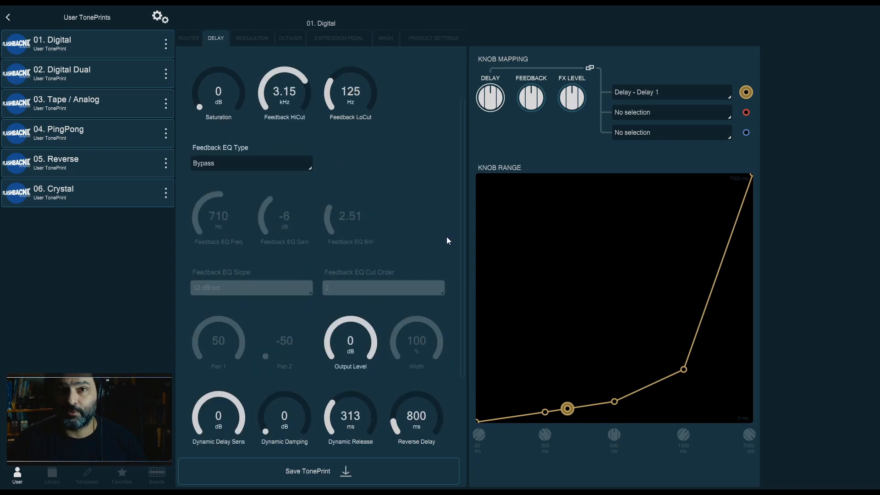
Scroll down to examine Output Level and the Dynamic delay parameters
scroll(446, 237, down, 3)
drag(349, 266, 348, 277)
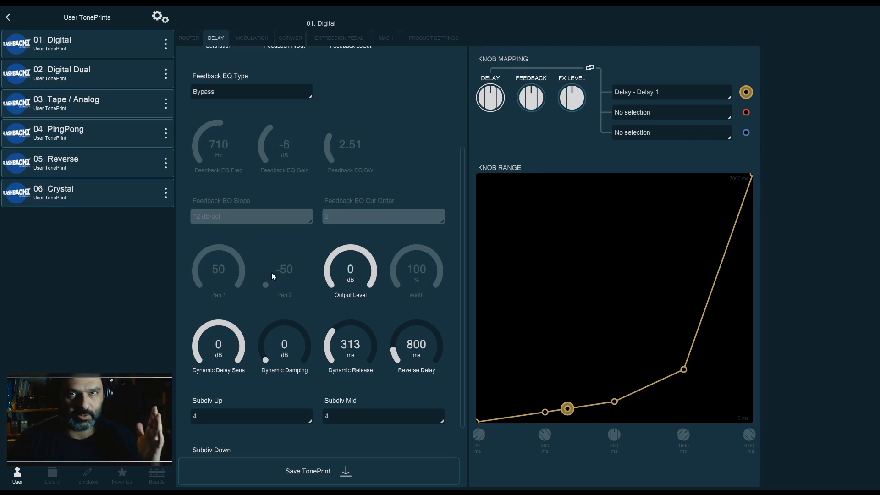
drag(356, 279, 362, 253)
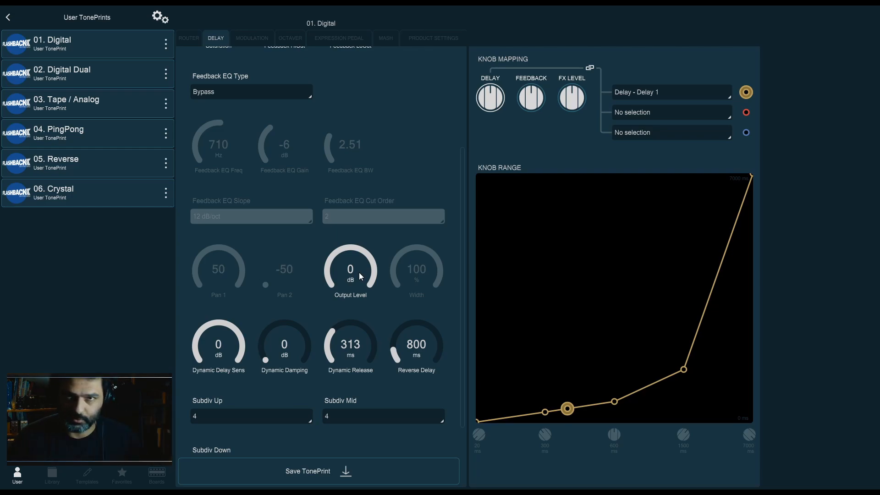
scroll(274, 288, down, 1)
drag(275, 309, 295, 339)
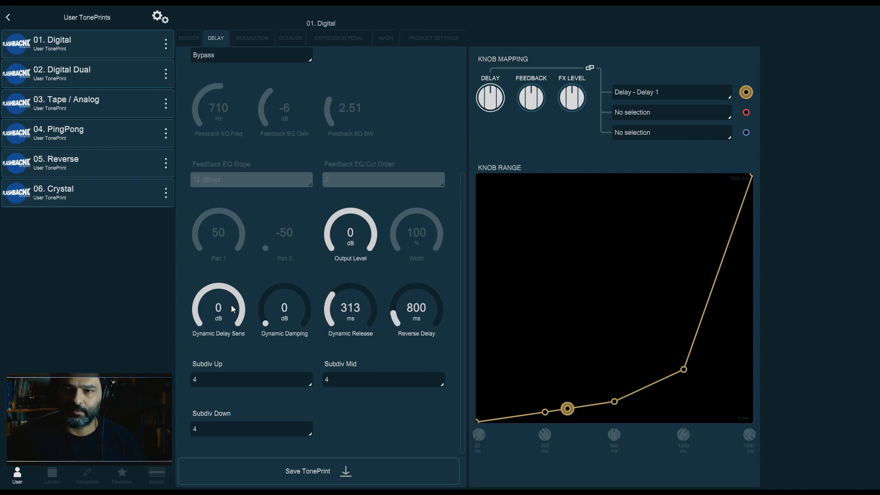
scroll(230, 136, up, 5)
click(196, 37)
click(212, 36)
scroll(275, 198, down, 5)
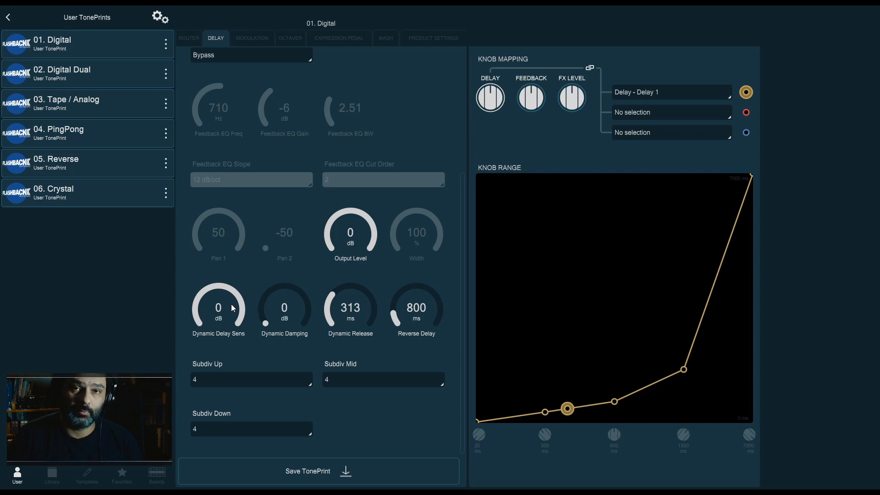
Set Dynamic Delay Sens to -40 dB and Dynamic Damping to 100 dB
drag(224, 305, 235, 420)
drag(290, 315, 292, 280)
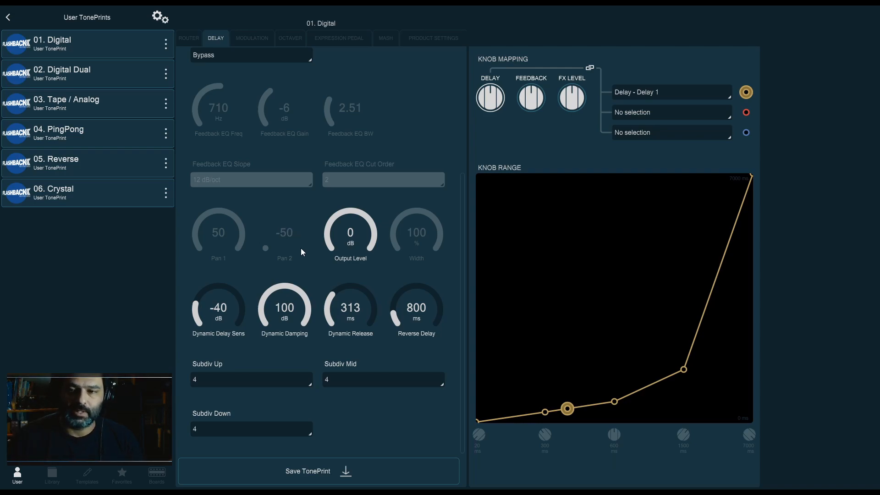
Set Dynamic Release to 1000 ms and Dynamic Delay Sens to -30 dB
drag(356, 302, 371, 220)
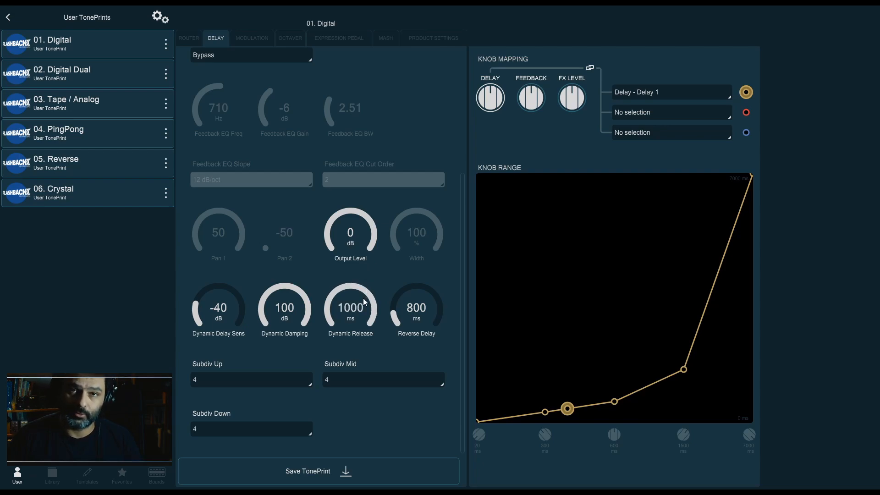
drag(224, 342, 221, 188)
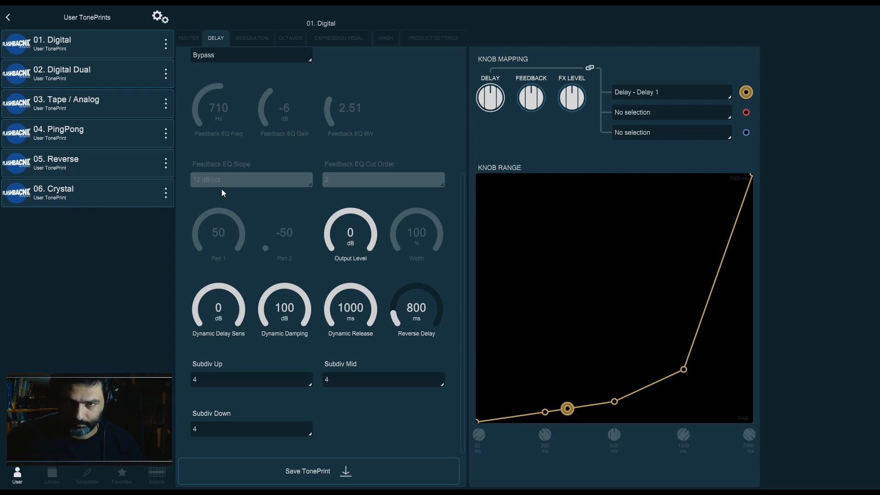
drag(232, 306, 243, 372)
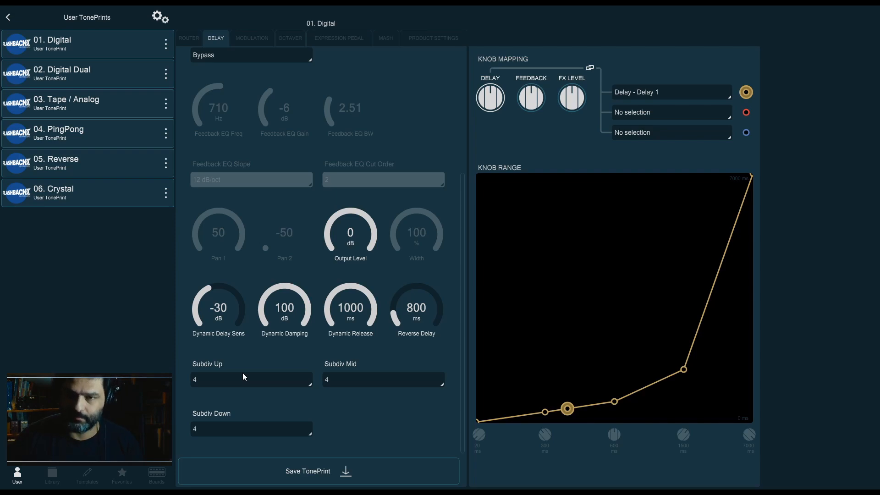
Raise the delay Feedback to 95%
scroll(340, 255, up, 4)
drag(361, 58, 367, 40)
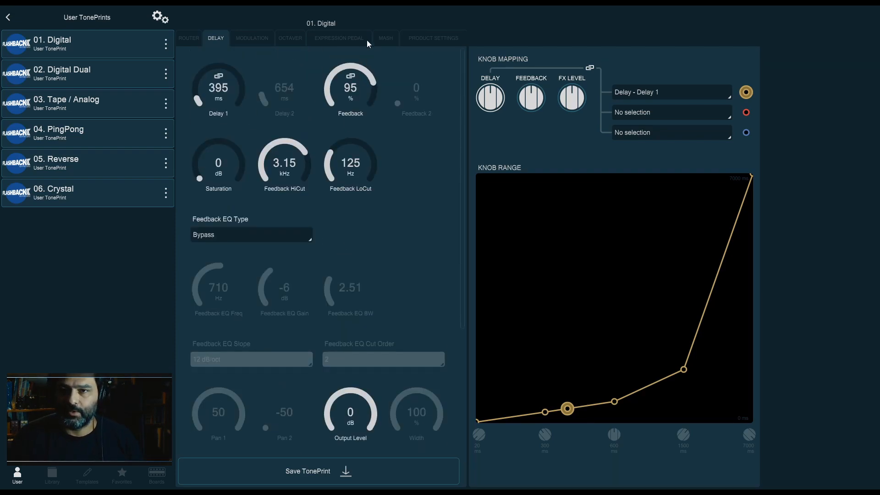
scroll(373, 254, down, 4)
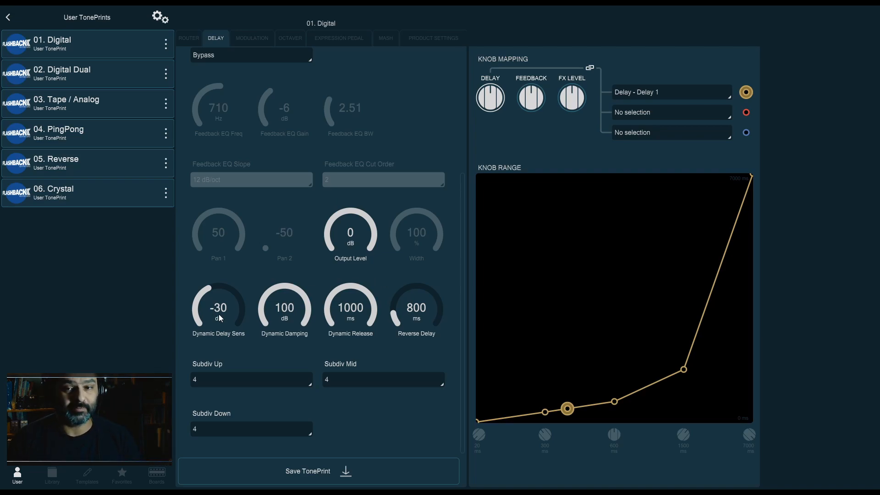
Sweep Dynamic Delay Sens and Dynamic Damping through several settings, leaving Dynamic Damping at 100 dB
drag(234, 319, 253, 248)
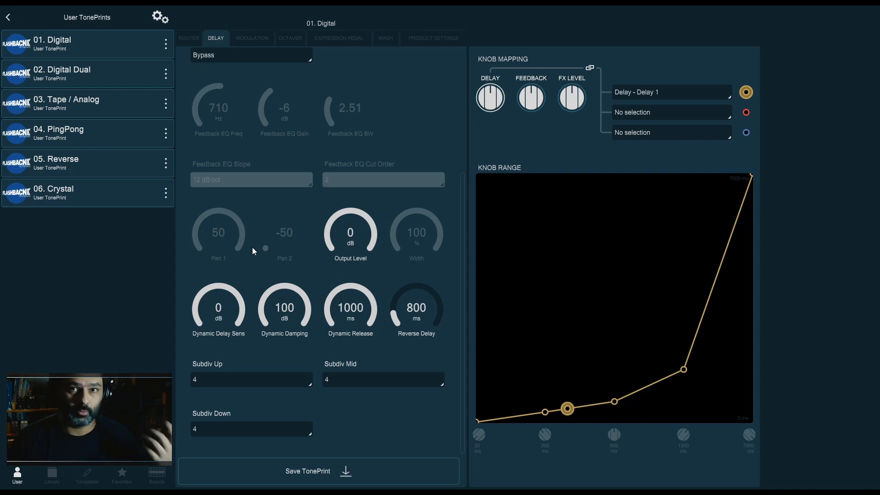
drag(227, 316, 239, 367)
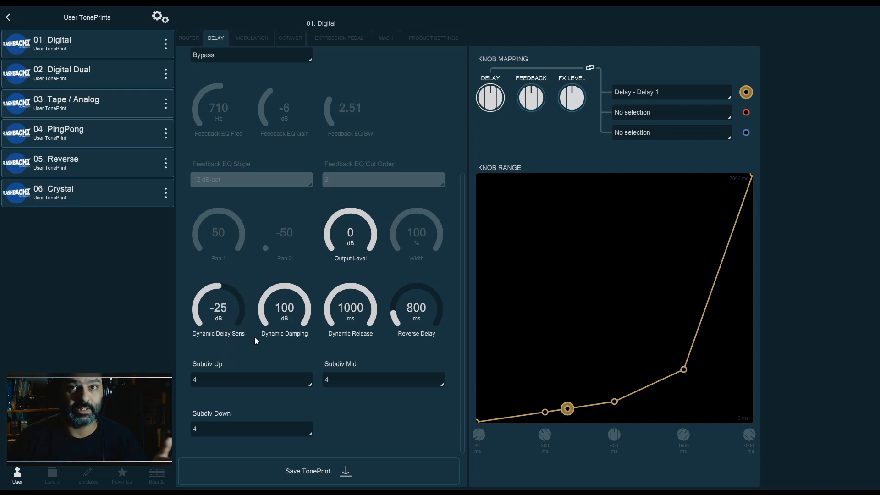
mouse_move(232, 315)
mouse_down()
mouse_move(241, 335)
mouse_move(224, 306)
mouse_up()
mouse_move(299, 302)
mouse_down()
mouse_move(302, 377)
mouse_move(301, 294)
mouse_move(300, 317)
mouse_up()
drag(200, 300, 210, 283)
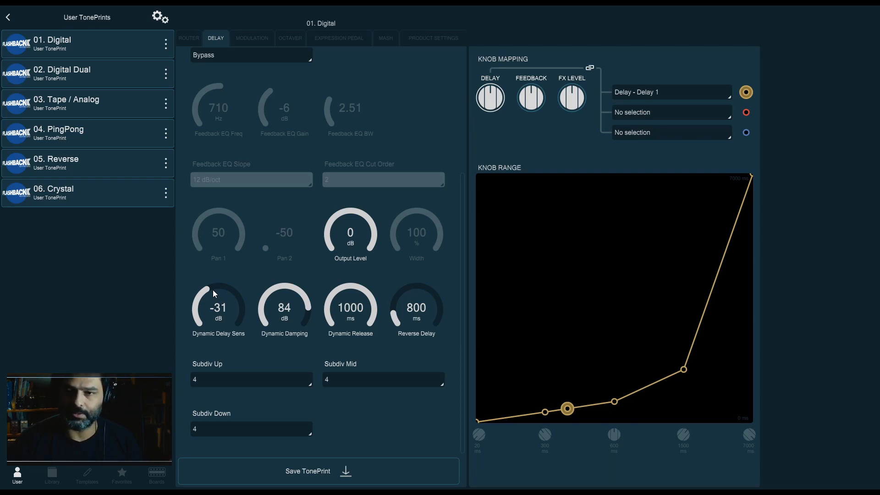
drag(290, 315, 289, 370)
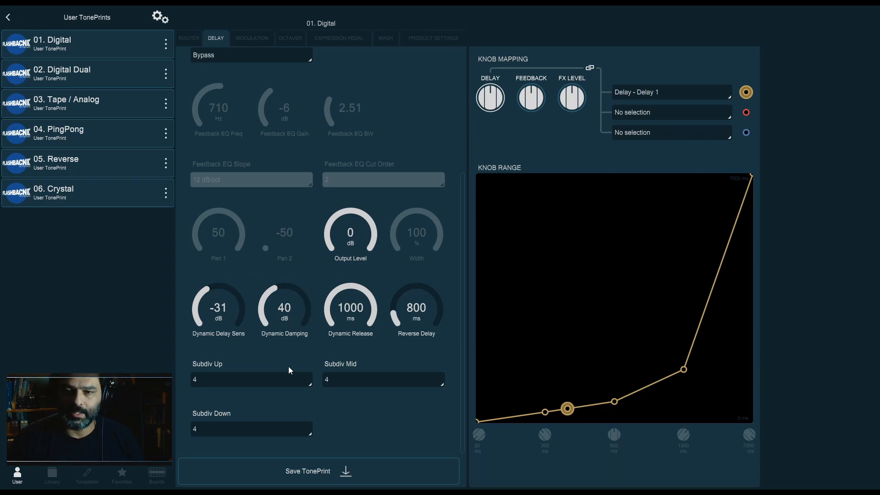
drag(289, 304, 293, 401)
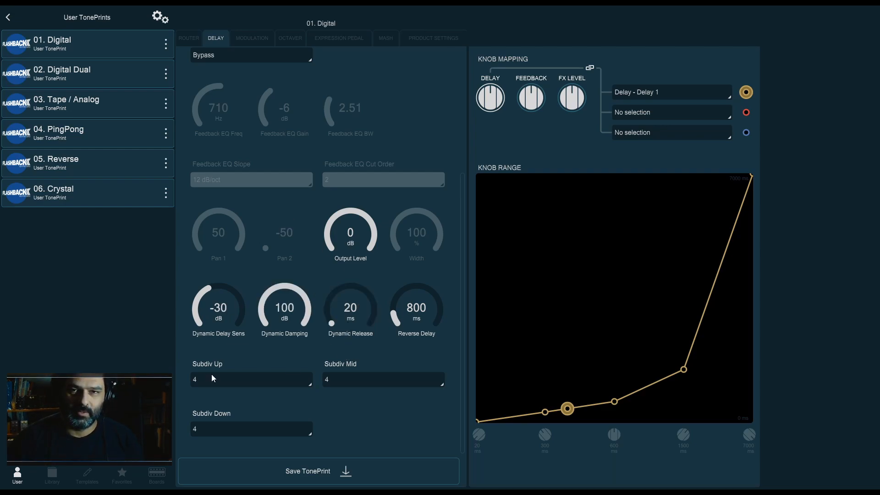
Set the dynamic knobs: Dynamic Release 20 ms, Reverse Delay 50 ms and Dynamic Delay Sens 0 dB
drag(354, 310, 346, 329)
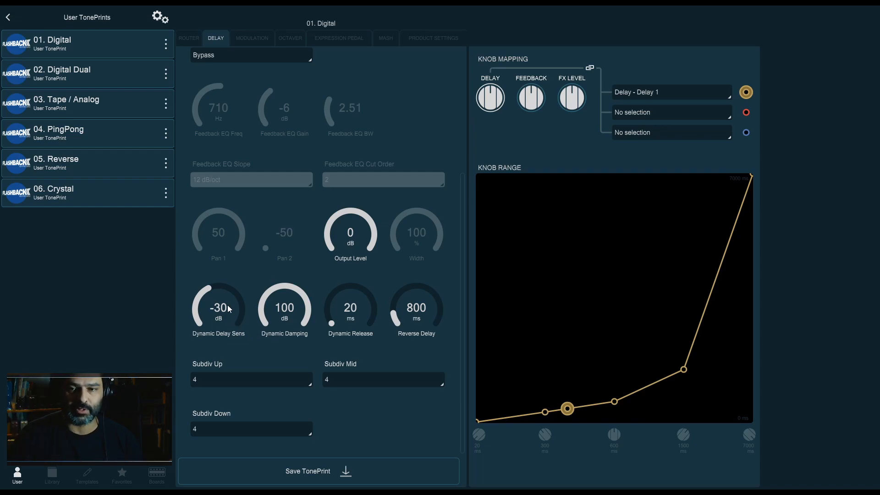
drag(228, 306, 212, 343)
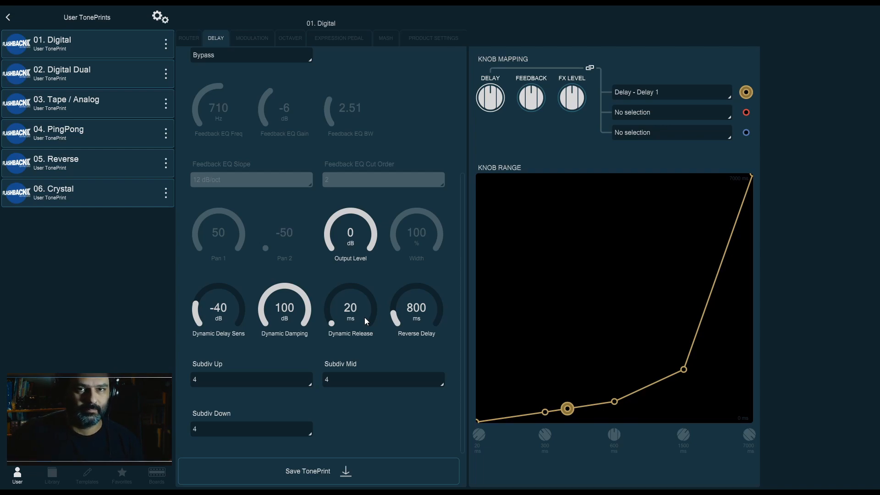
drag(397, 329, 377, 169)
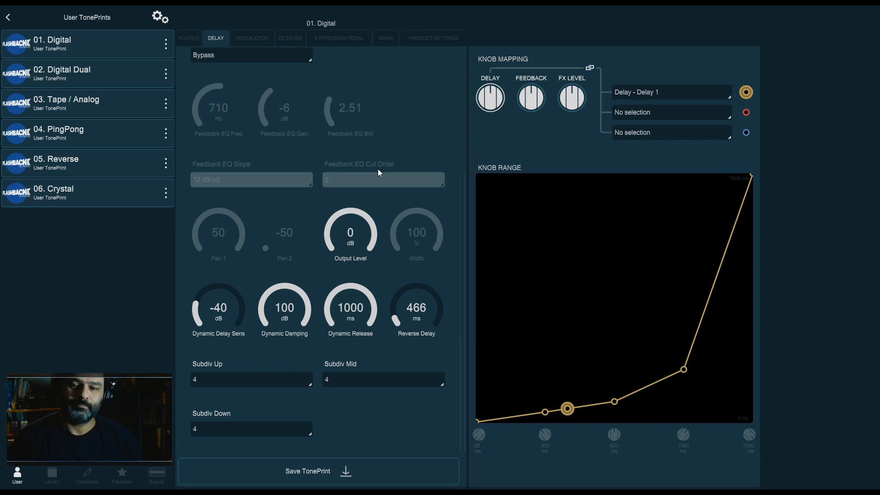
drag(221, 320, 238, 190)
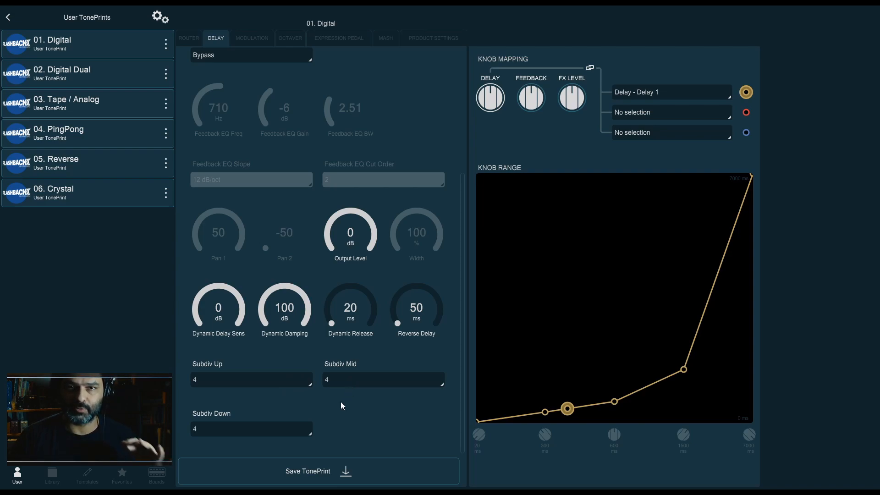
Browse the note-value options available for Subdiv Up
click(303, 382)
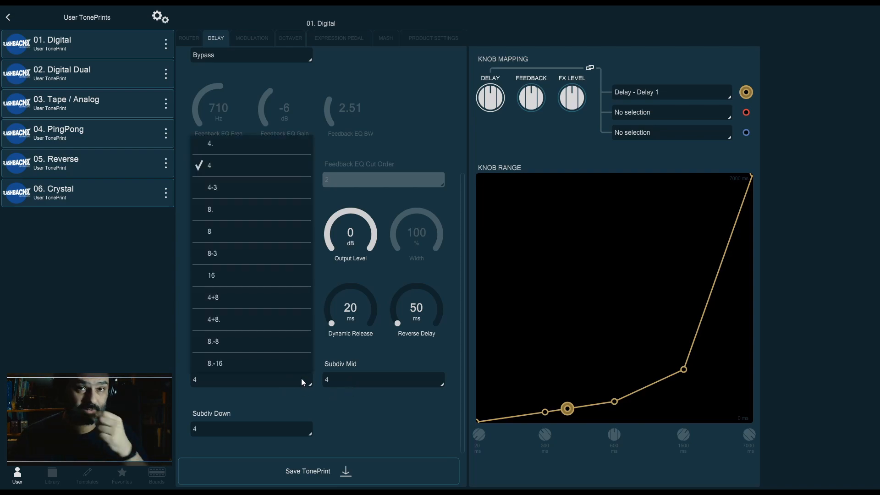
click(323, 403)
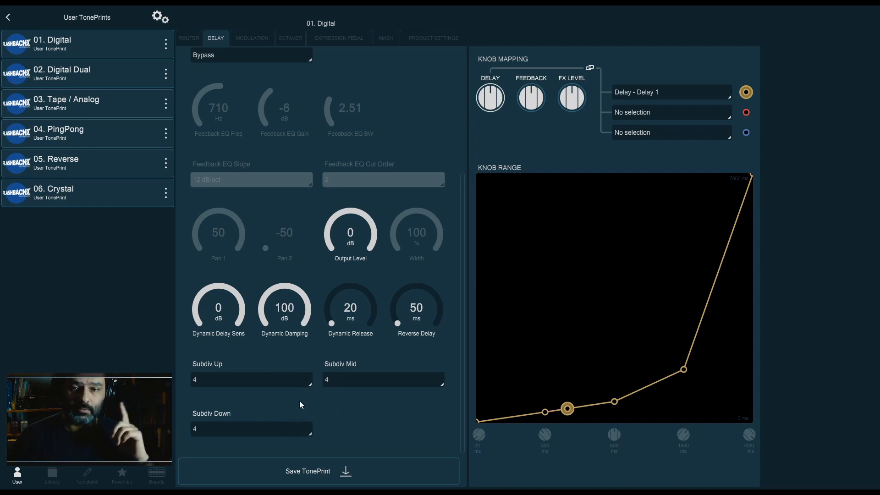
click(298, 384)
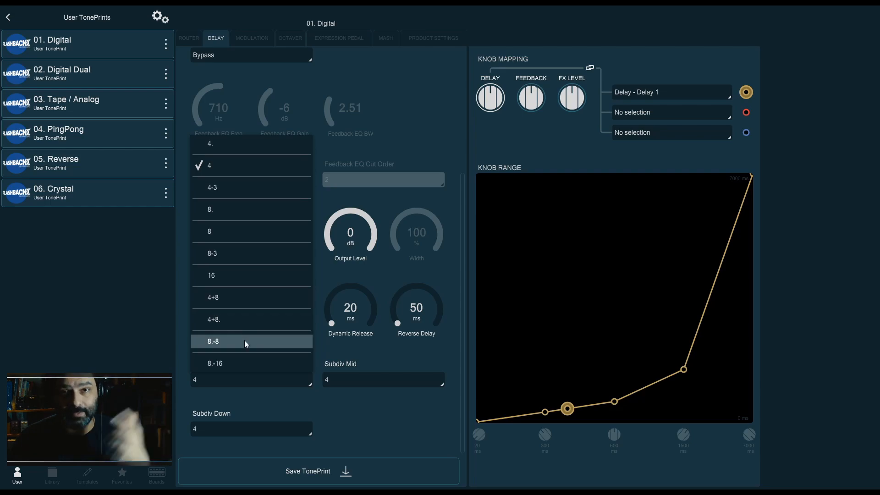
click(251, 379)
scroll(326, 327, up, 5)
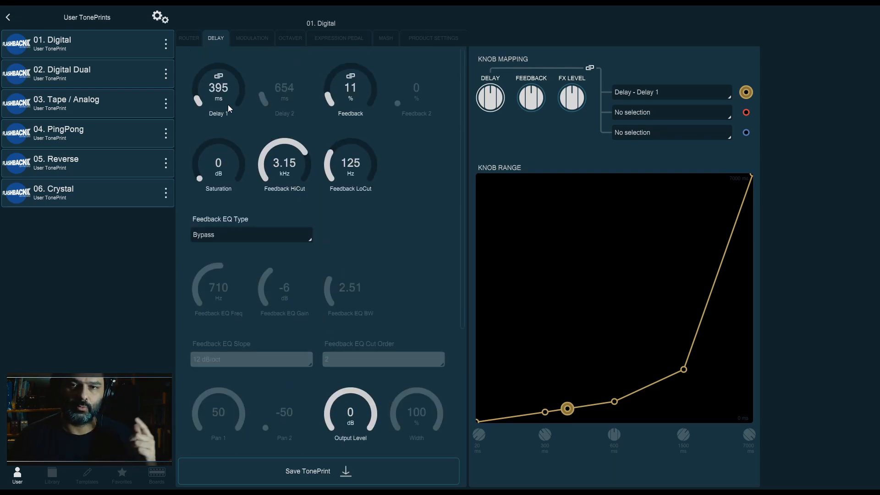
scroll(254, 336, down, 4)
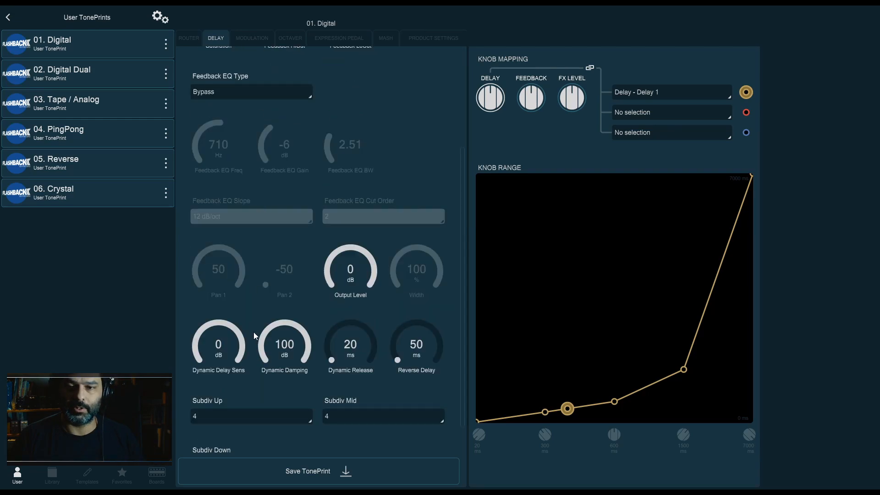
click(260, 412)
click(263, 202)
scroll(248, 408, up, 1)
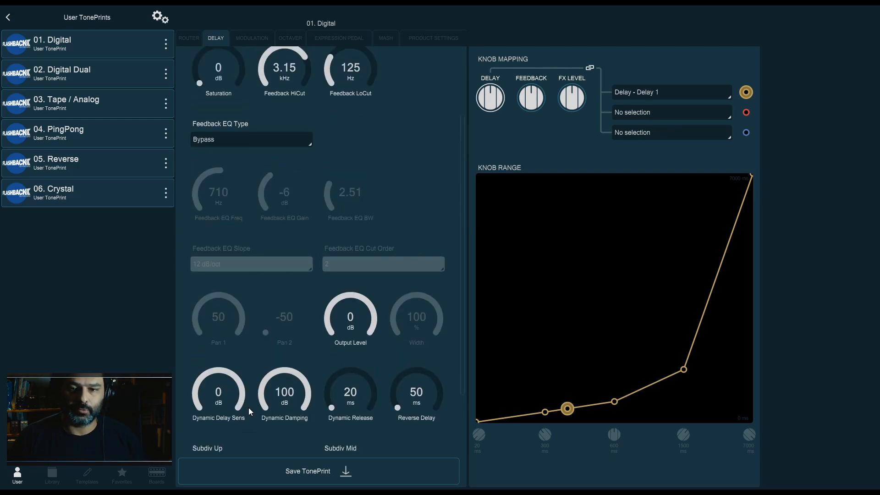
scroll(248, 408, up, 2)
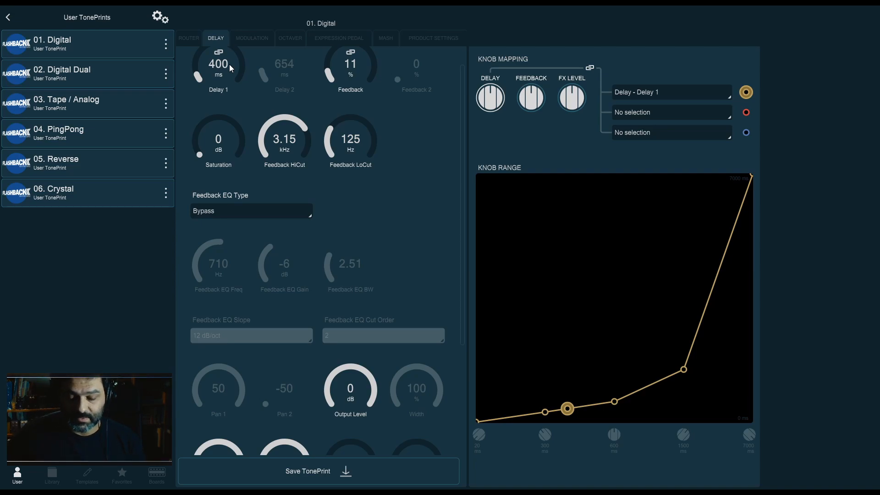
scroll(312, 208, down, 4)
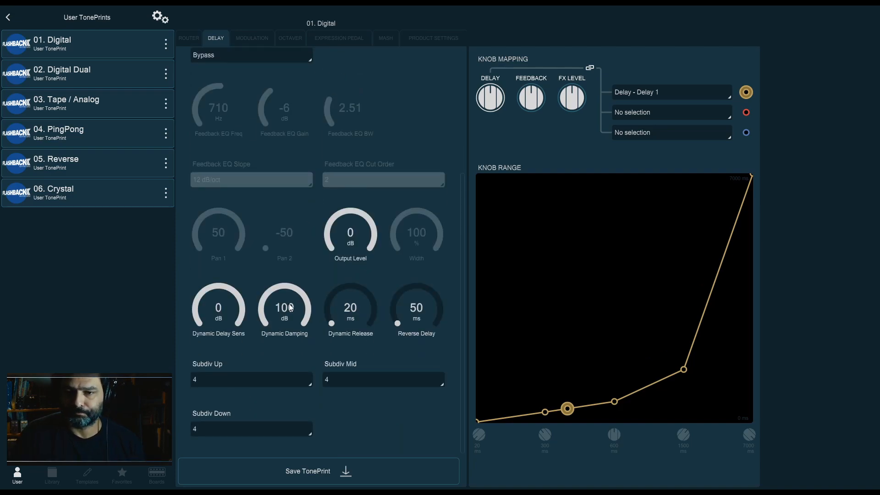
Try the Subdiv Up values 4. and 4-3
click(235, 378)
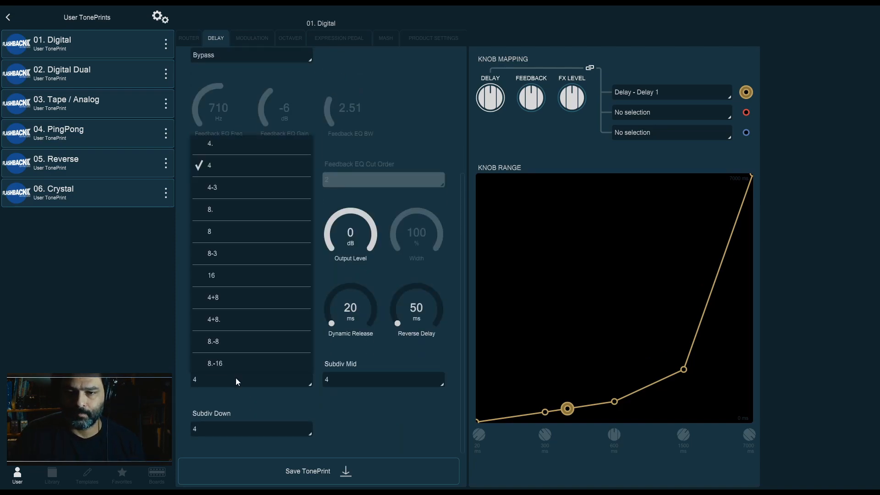
click(242, 144)
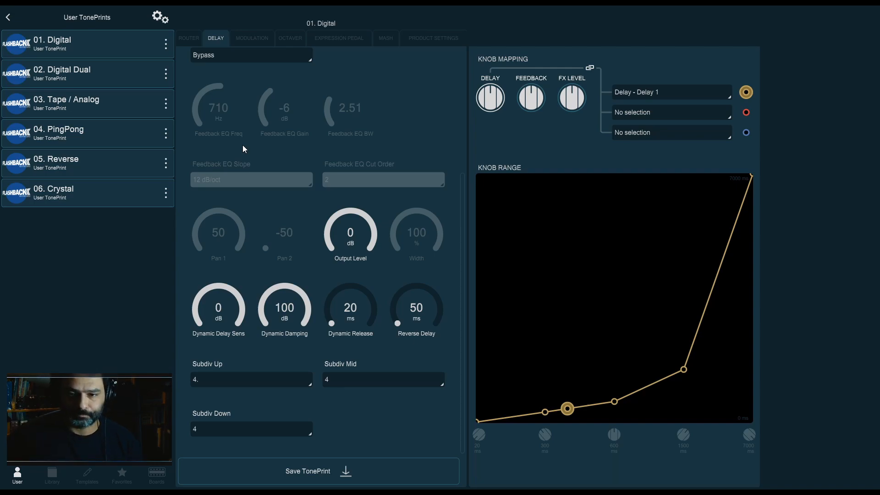
scroll(236, 179, up, 3)
scroll(231, 174, up, 2)
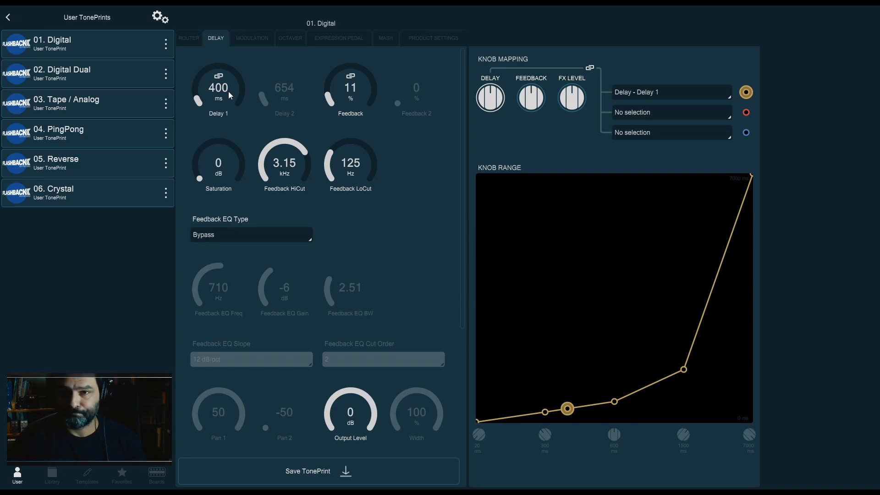
scroll(407, 315, down, 3)
click(299, 383)
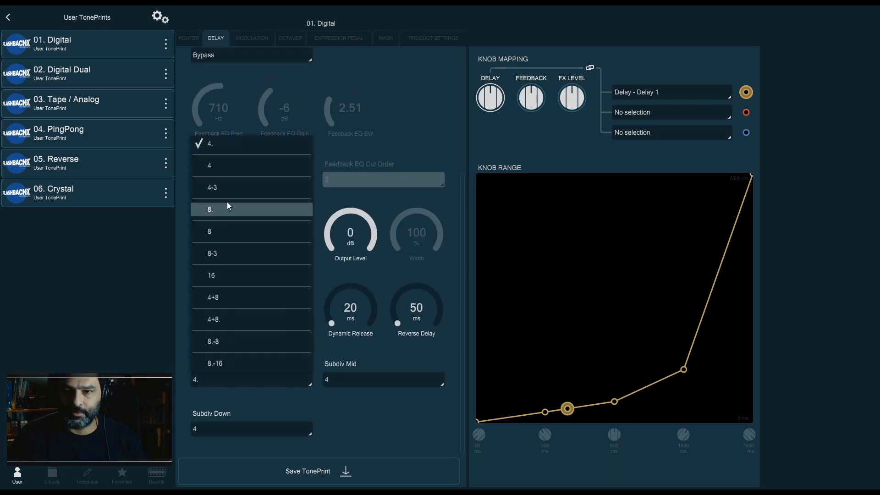
click(236, 193)
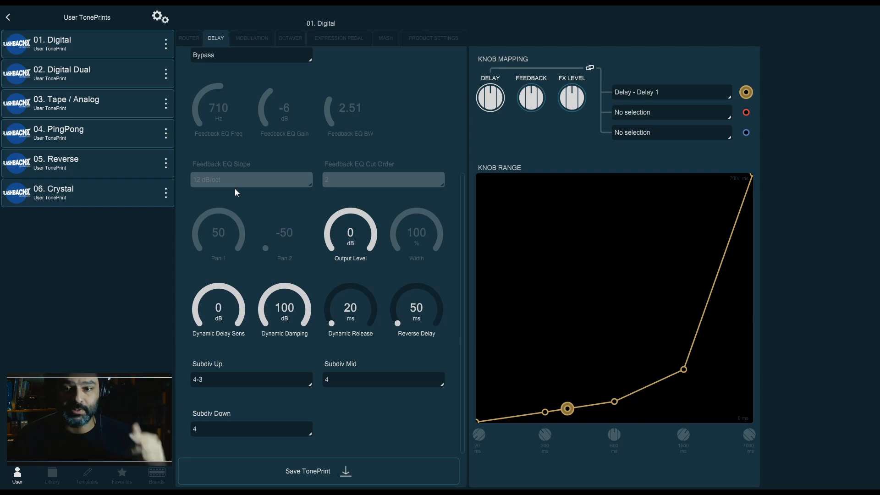
Return Subdiv Up to 4
scroll(324, 99, up, 5)
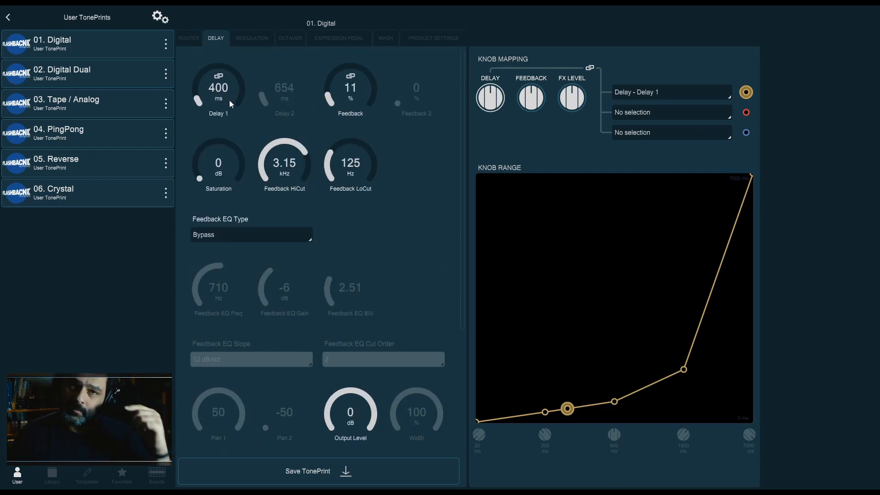
scroll(227, 99, down, 4)
click(279, 381)
click(232, 215)
scroll(353, 288, up, 4)
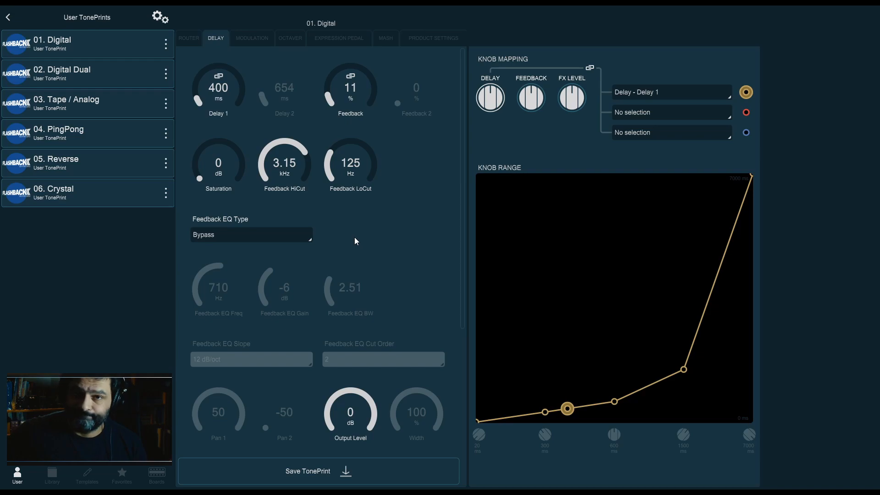
scroll(356, 239, down, 4)
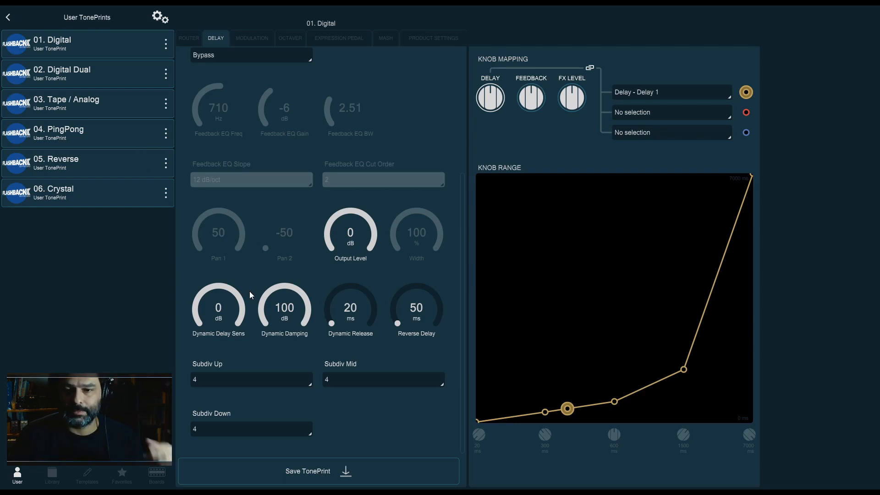
click(270, 381)
click(238, 207)
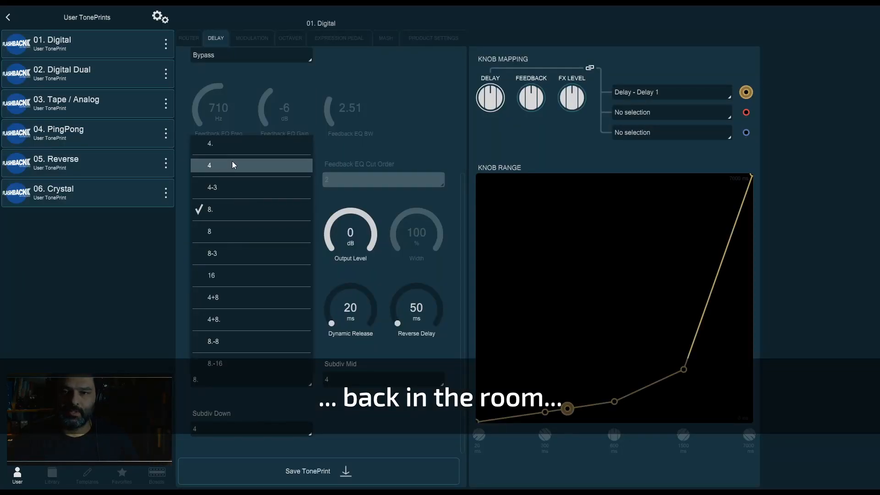
click(231, 161)
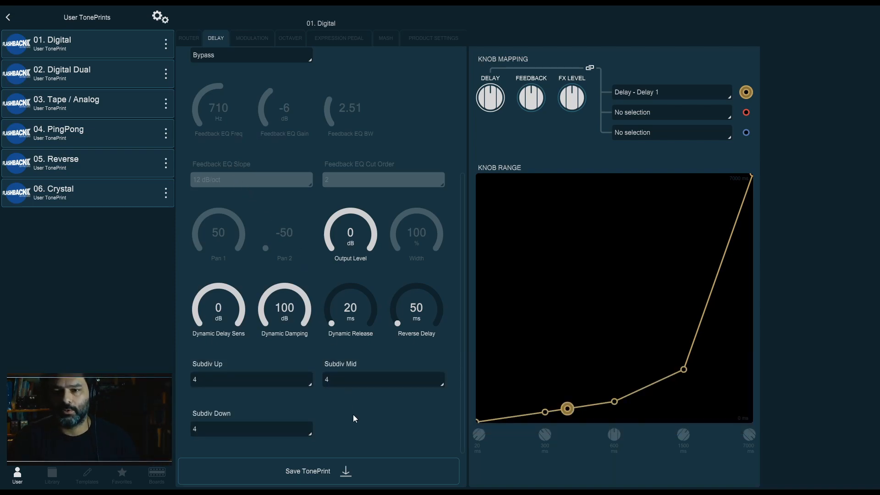
Set Subdiv Up to the dotted 4+8. subdivision
scroll(315, 255, up, 5)
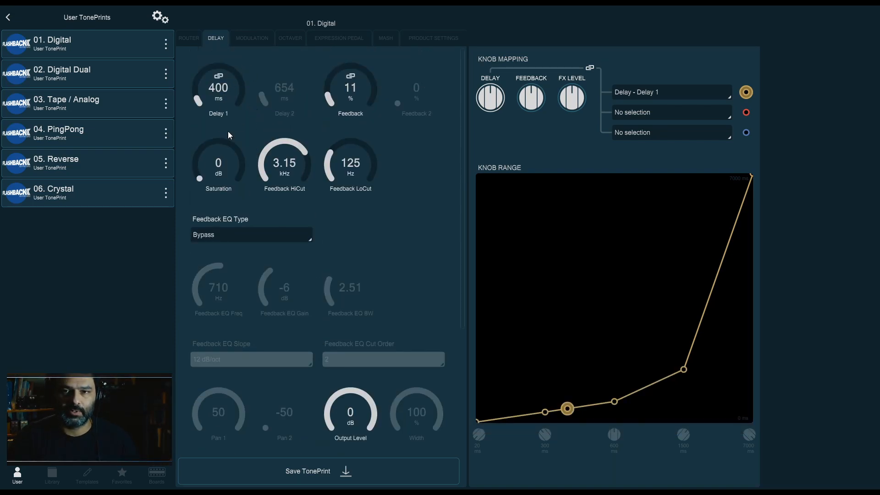
scroll(320, 178, down, 5)
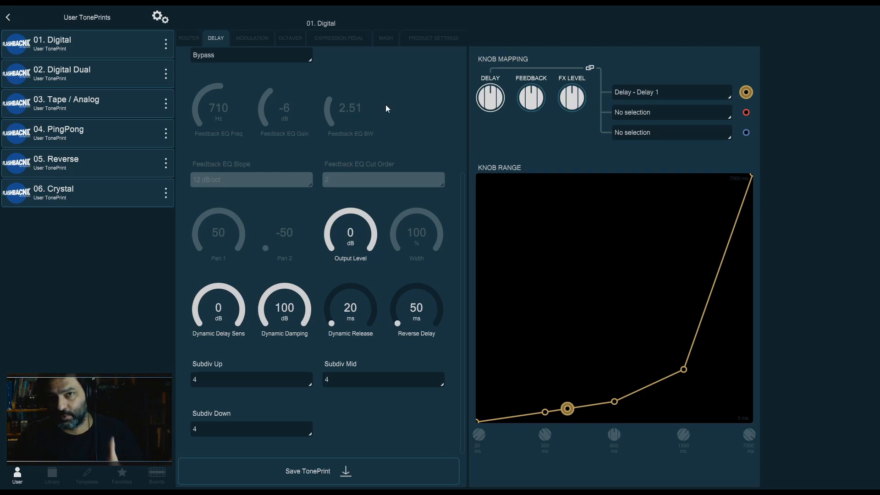
click(253, 383)
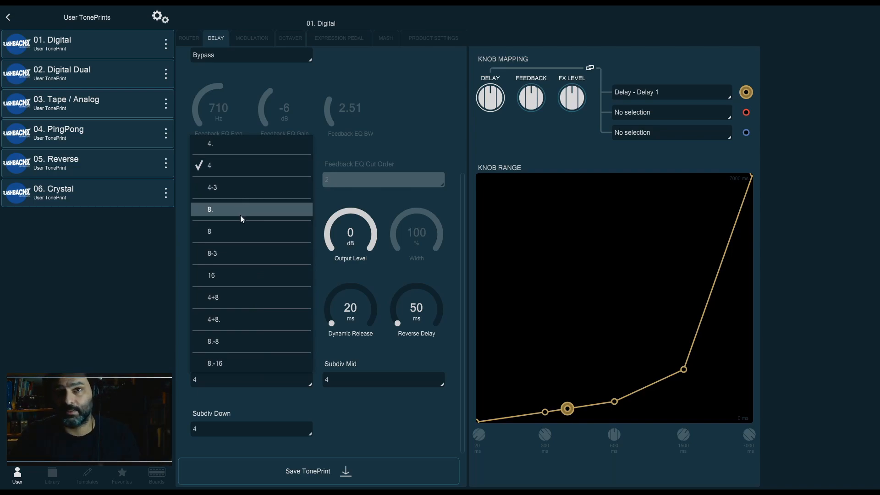
click(399, 91)
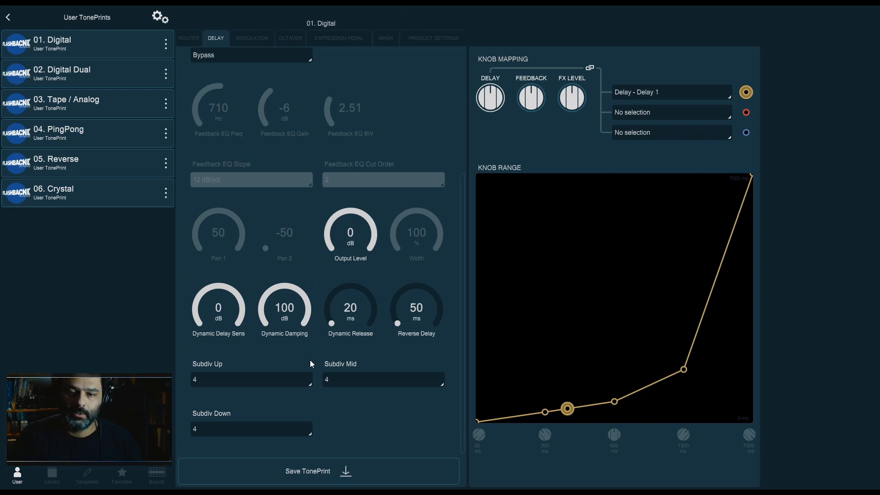
click(305, 381)
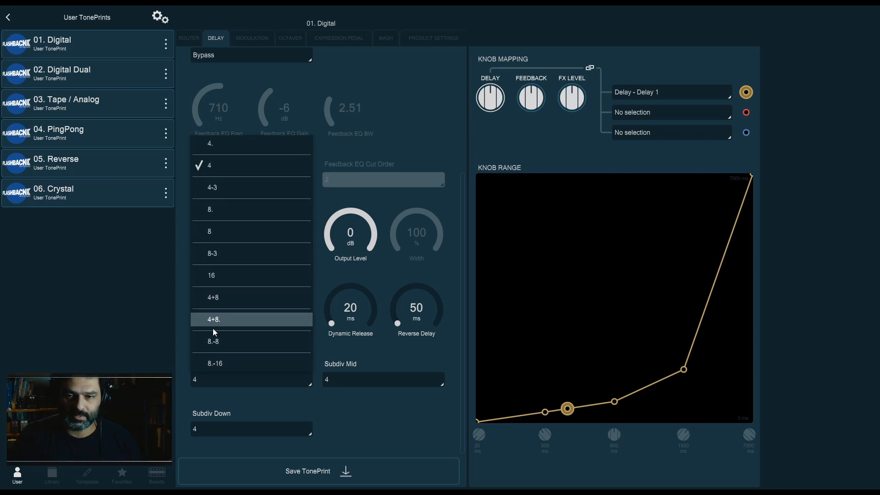
click(235, 320)
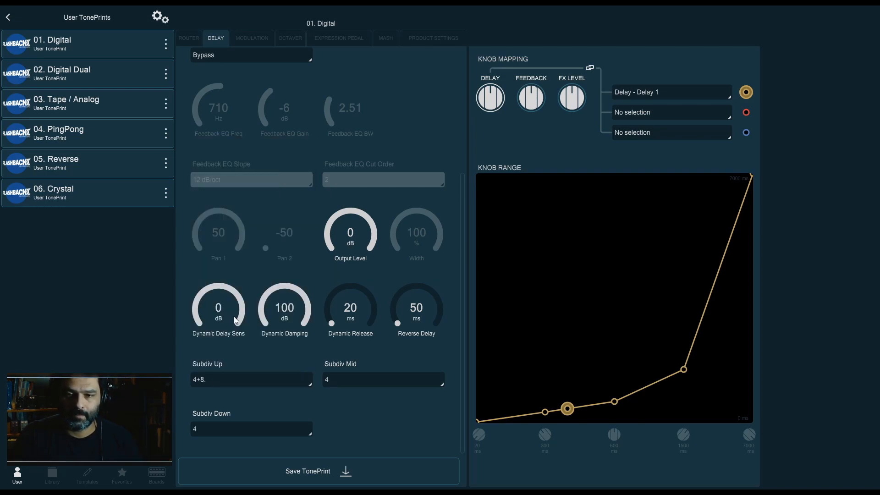
Switch Subdiv Up to 4+8 and back to 4+8
click(296, 381)
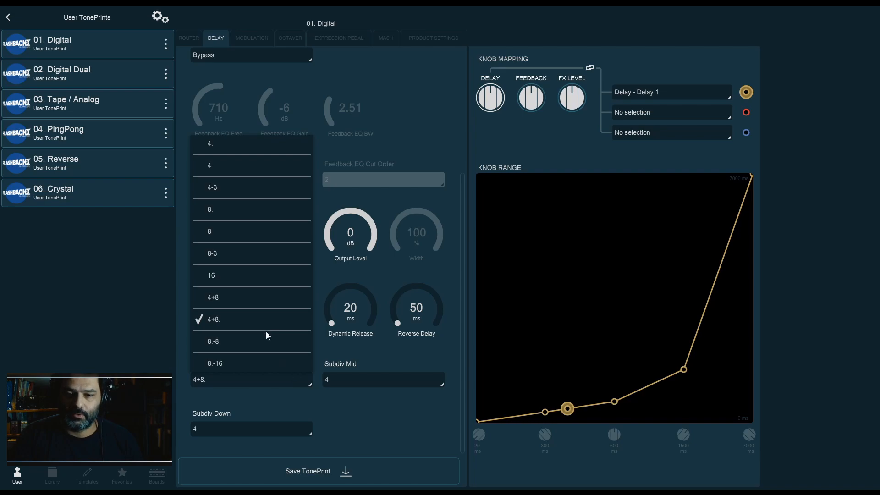
click(286, 294)
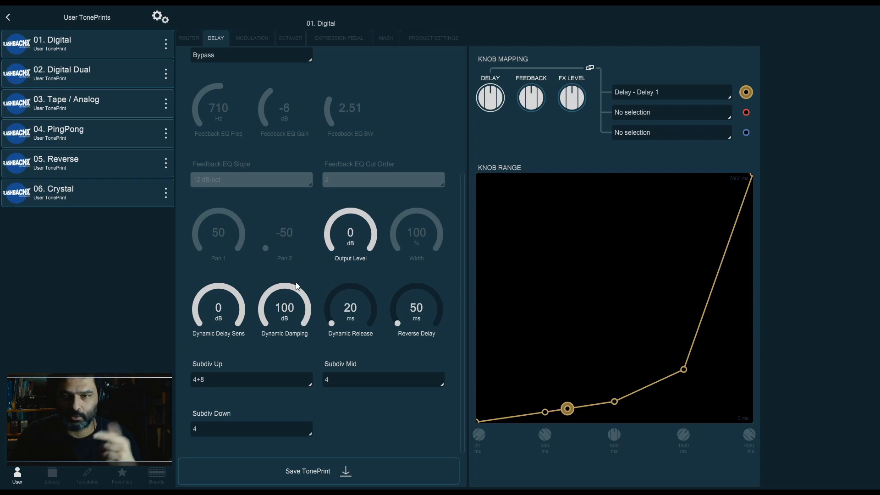
click(235, 381)
click(251, 328)
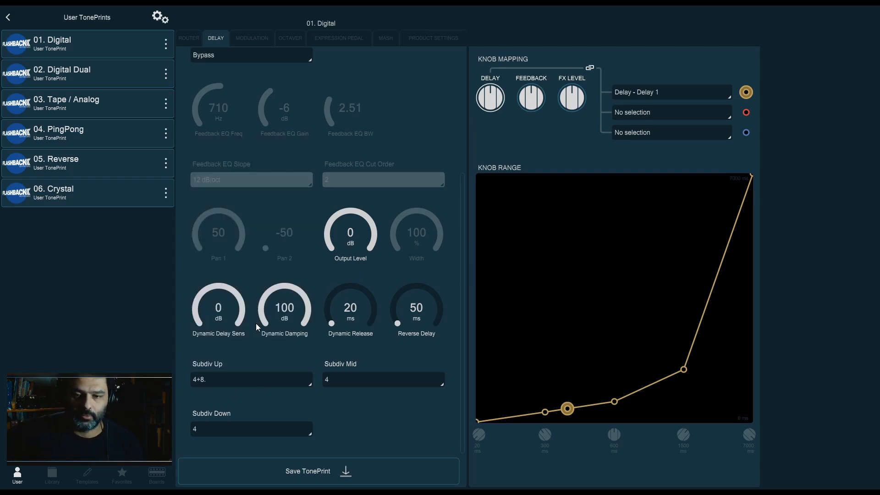
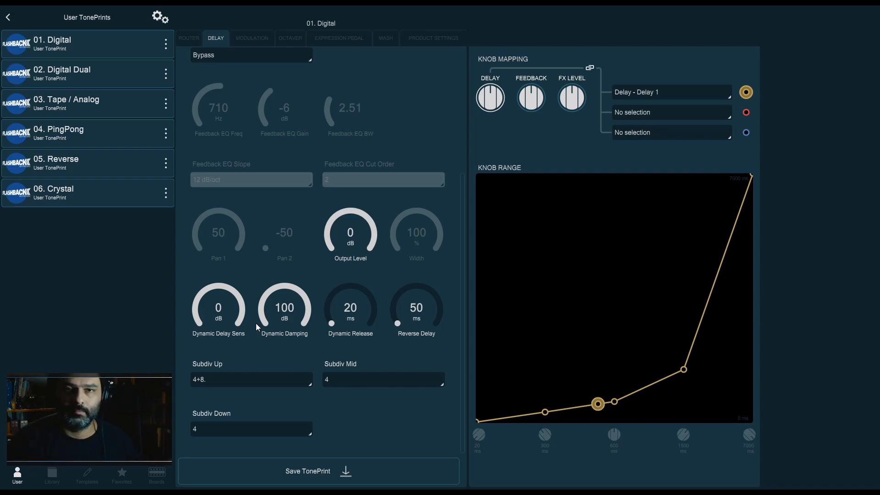
Look through the Modulation, Octaver, Expression Pedal, Mash and Product Settings tabs, then return to the Delay tab
click(254, 384)
click(281, 397)
click(251, 37)
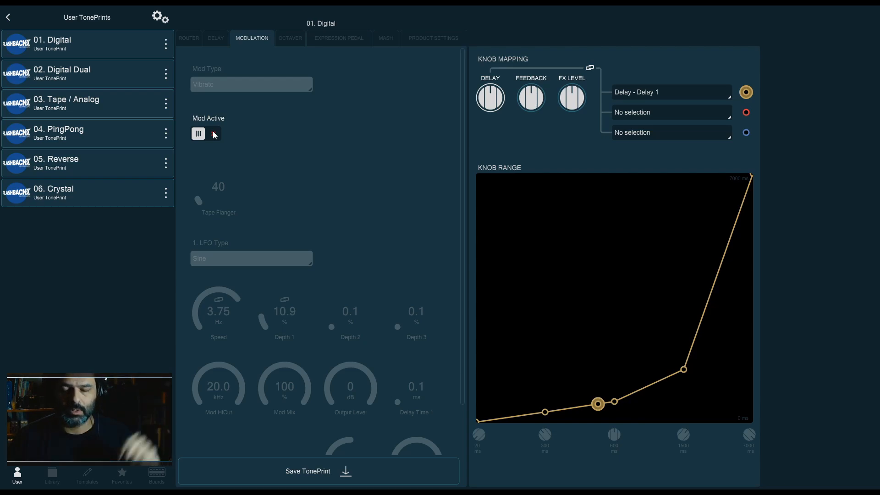
click(292, 38)
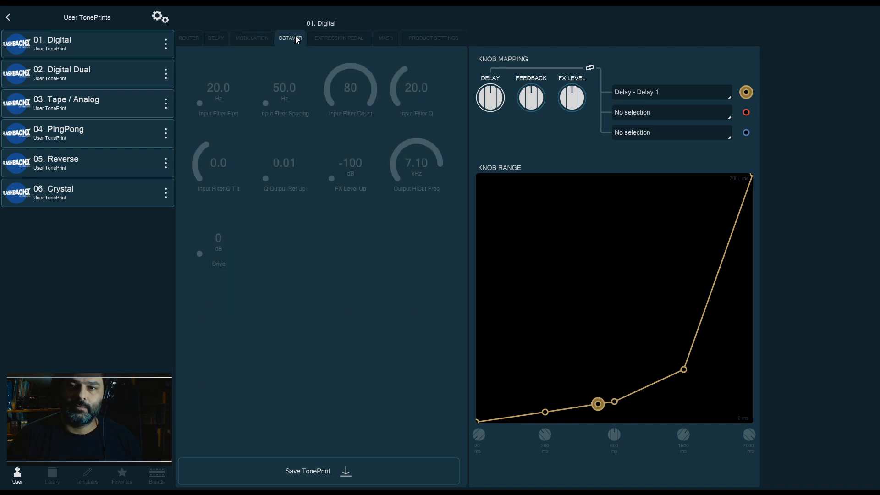
click(254, 42)
click(319, 41)
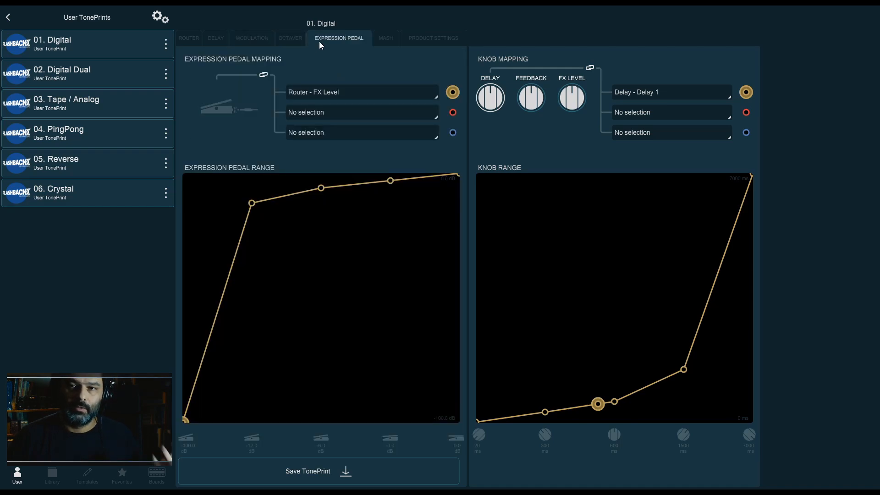
click(384, 37)
click(419, 40)
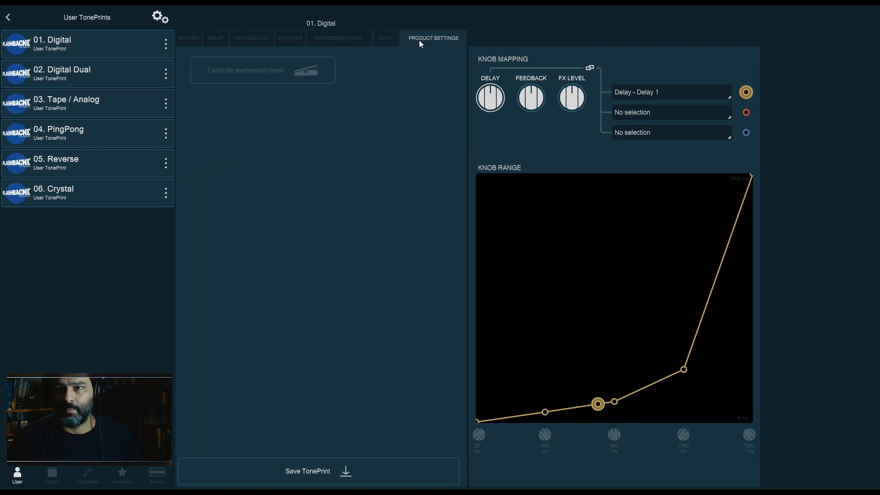
click(334, 37)
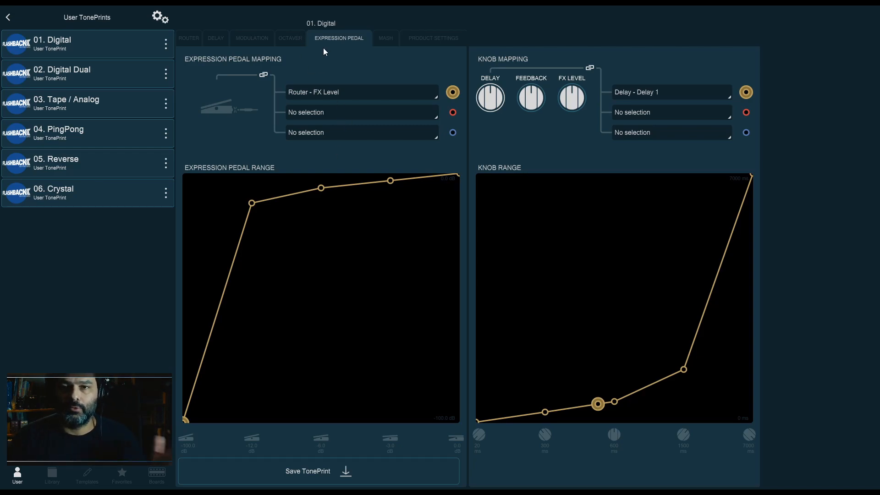
click(210, 44)
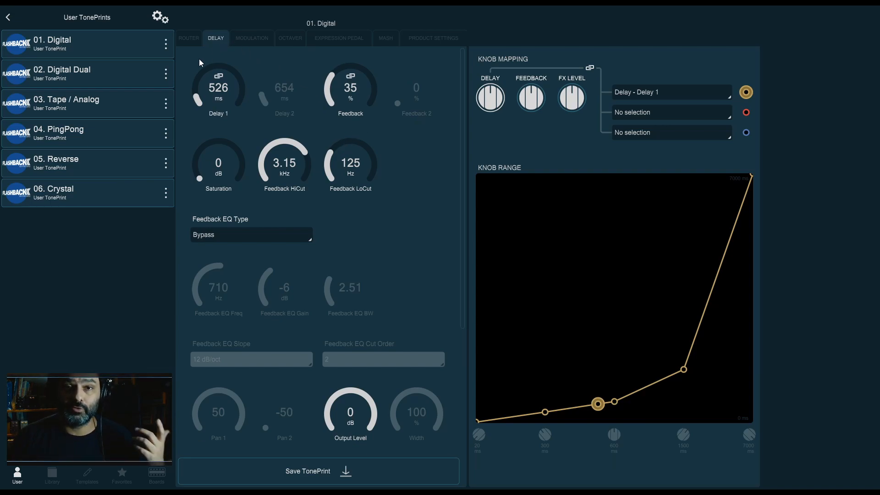
Open the 02. Digital Dual TonePrint in the editor and review its Delay parameters
click(111, 74)
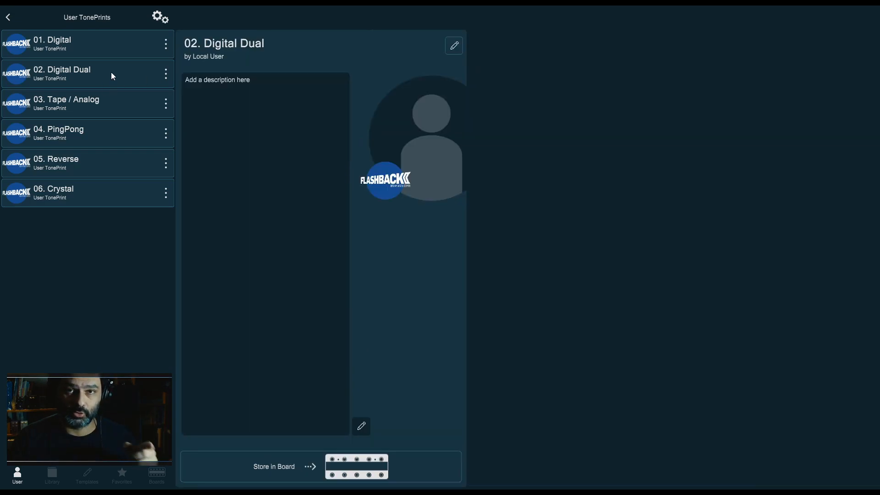
click(450, 49)
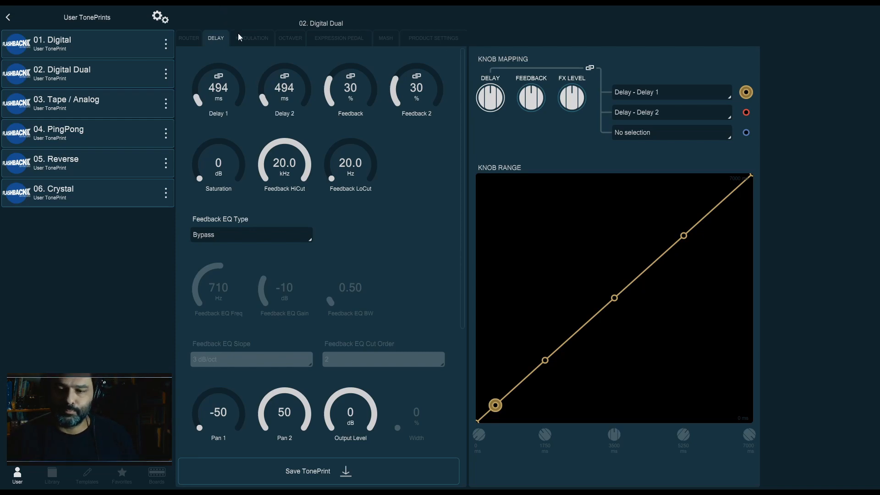
scroll(387, 299, down, 2)
scroll(436, 215, up, 2)
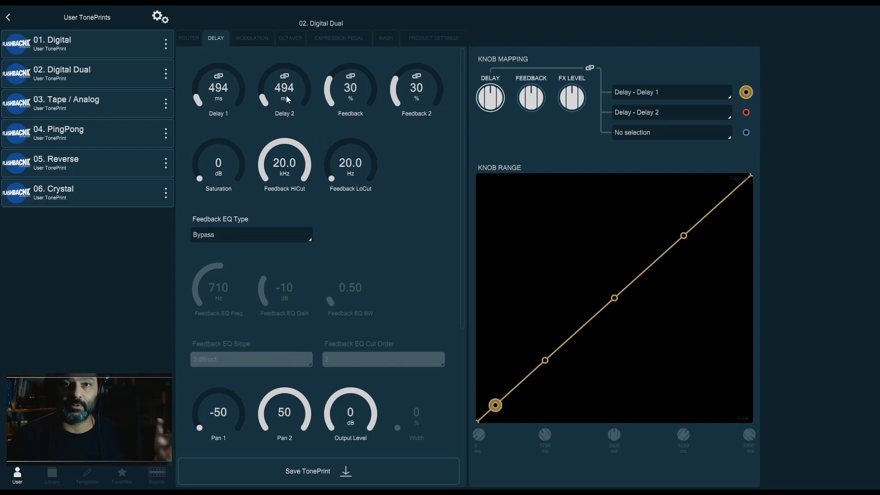
scroll(331, 130, down, 4)
scroll(218, 395, up, 4)
Set Delay 1 to 100 ms and Delay 2 to 450 ms
mouse_move(241, 84)
mouse_down()
mouse_move(245, 94)
mouse_move(231, 95)
mouse_up()
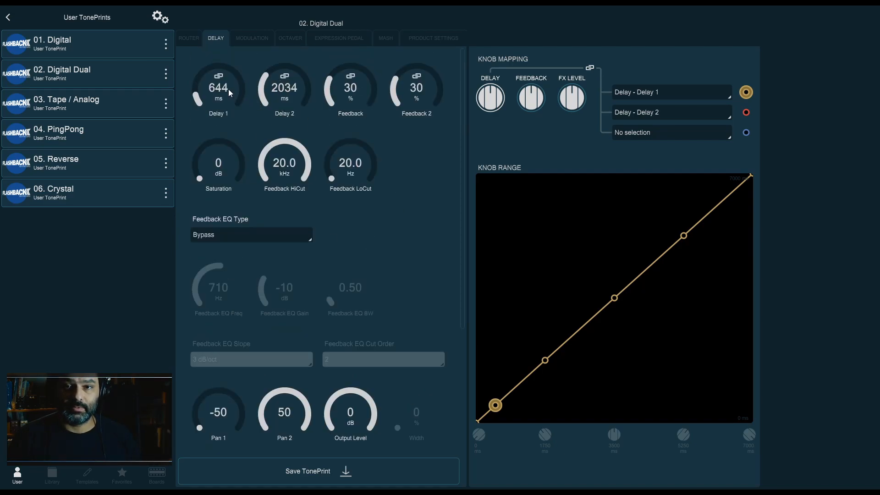
text(100)
key(Return)
click(287, 89)
text(450)
key(Return)
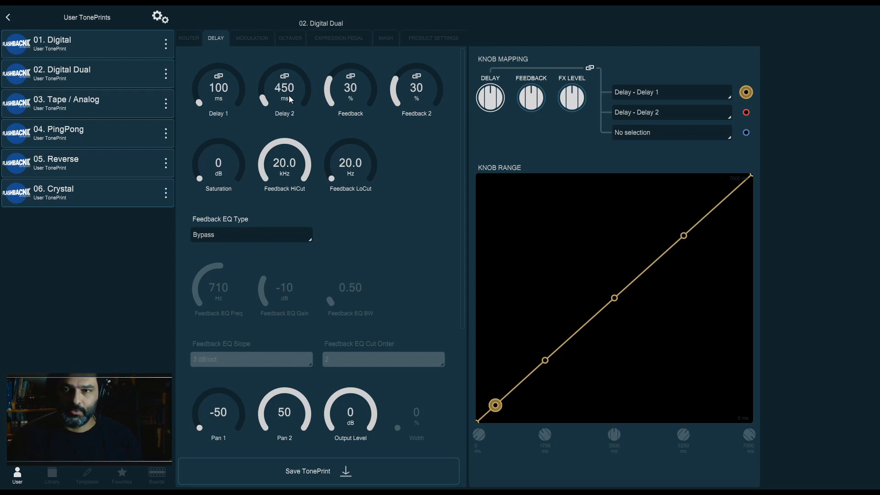
Try Delay 1 at 20 ms, then set it back to 100 ms
click(222, 93)
text(20)
key(Return)
click(222, 94)
text(100)
key(Return)
Set Delay 2 to 600 ms and lower Feedback to 0%
text(600)
key(Return)
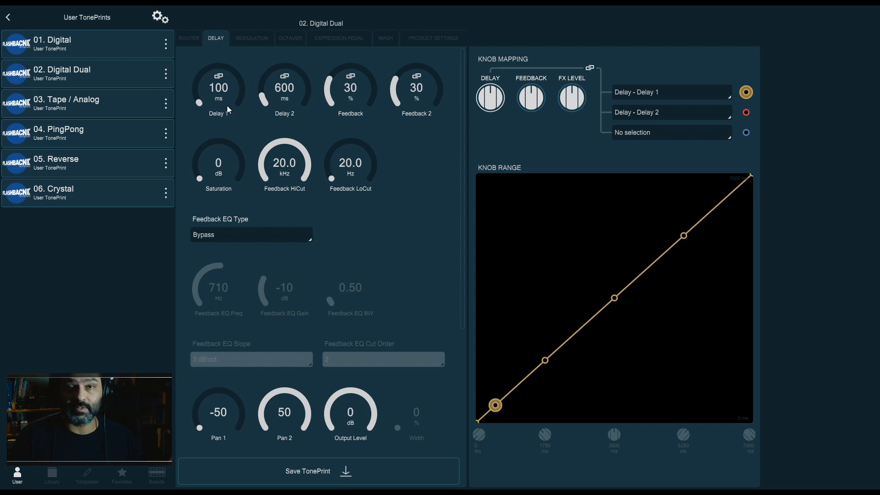
drag(355, 87, 354, 116)
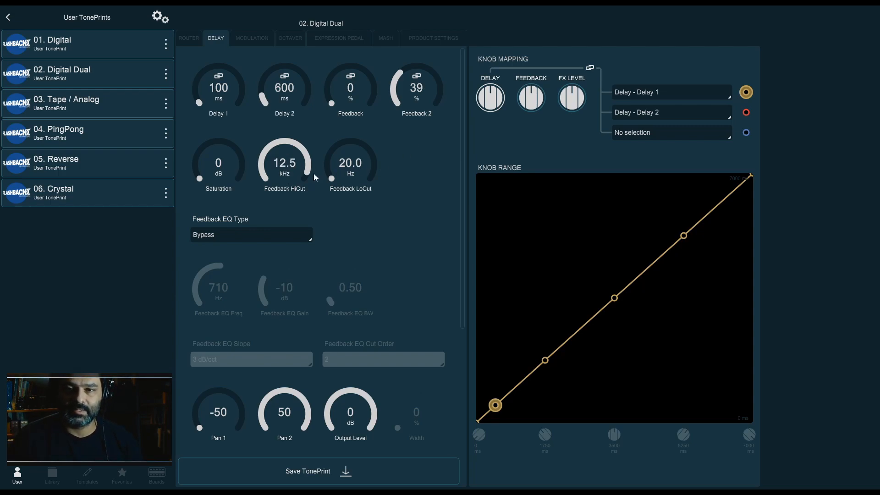
Center both Pan 1 and Pan 2 at 0
scroll(352, 160, up, 5)
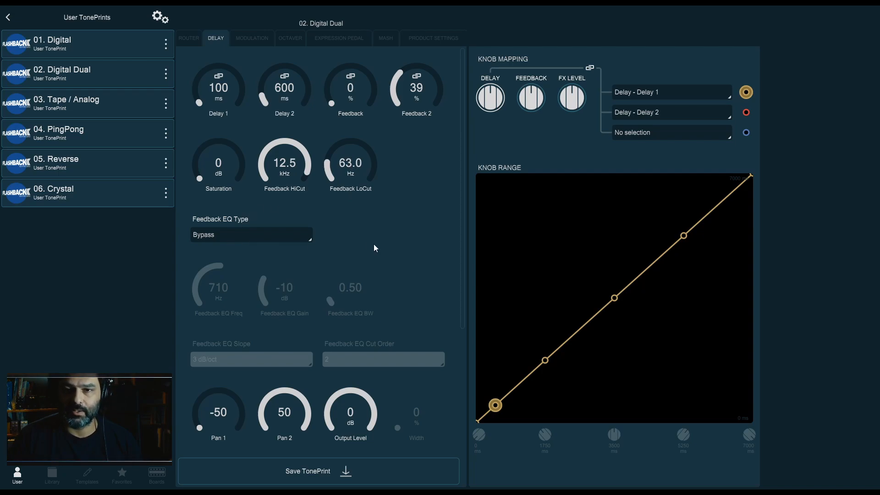
scroll(373, 246, down, 3)
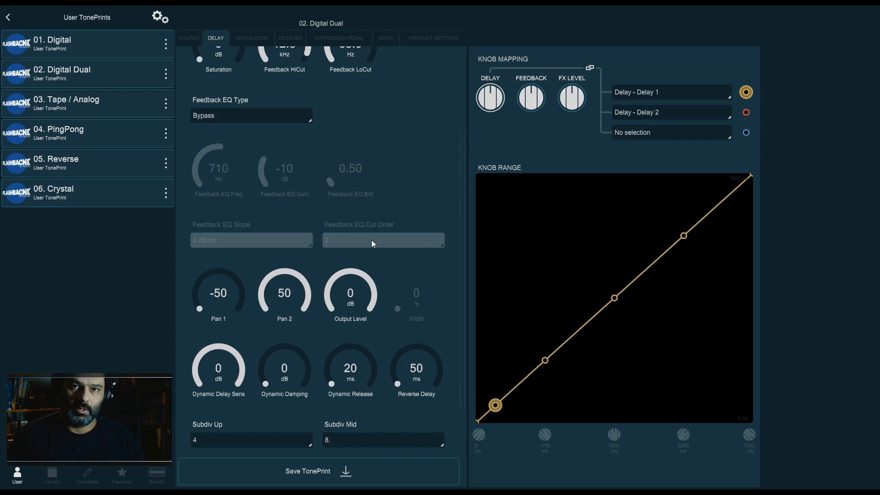
scroll(406, 189, down, 1)
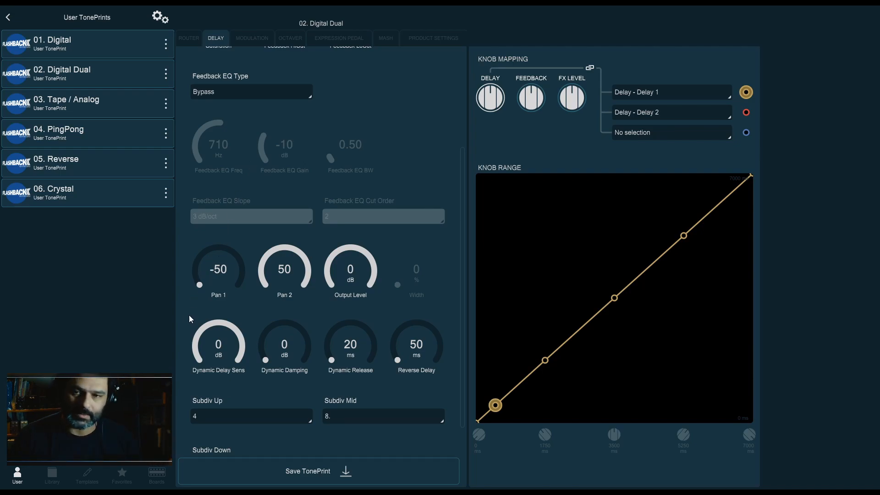
text(0)
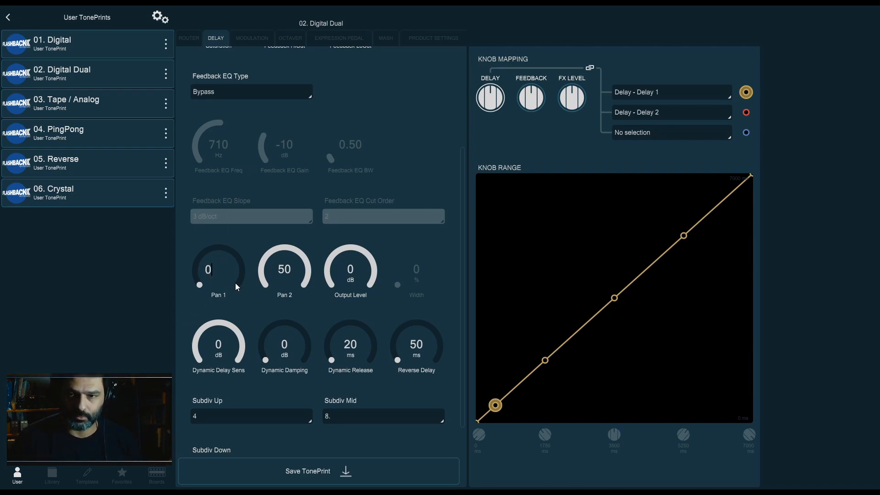
key(Return)
double_click(285, 270)
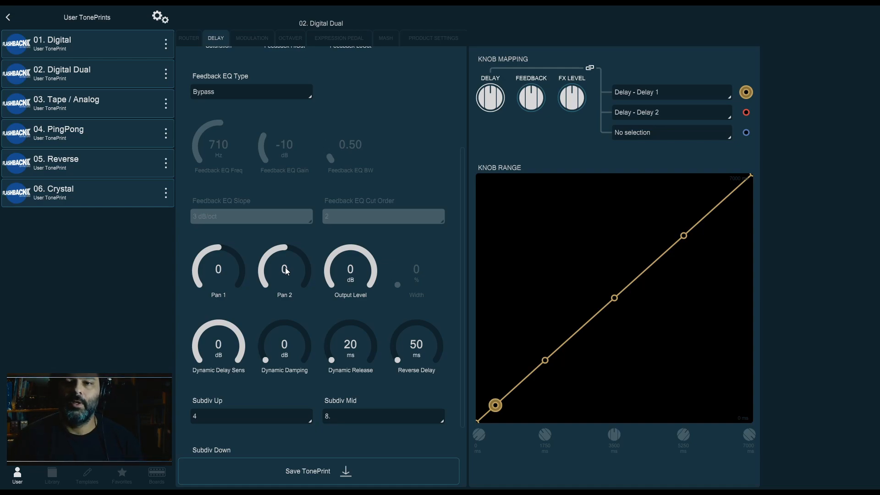
Set Delay 1 to 400 ms and Delay 2 to 410 ms
scroll(289, 256, up, 3)
double_click(238, 92)
text(400)
key(Return)
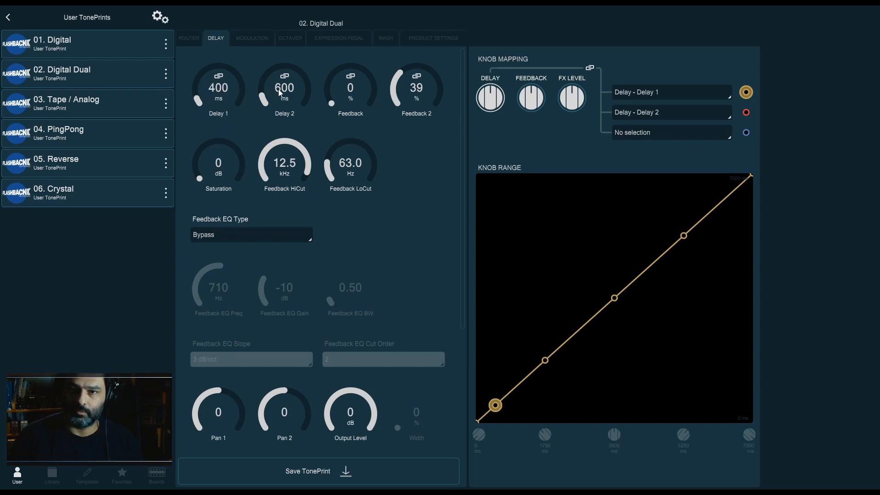
text(410)
key(Return)
Set Feedback and Feedback 2 to 50%
double_click(349, 87)
text(50)
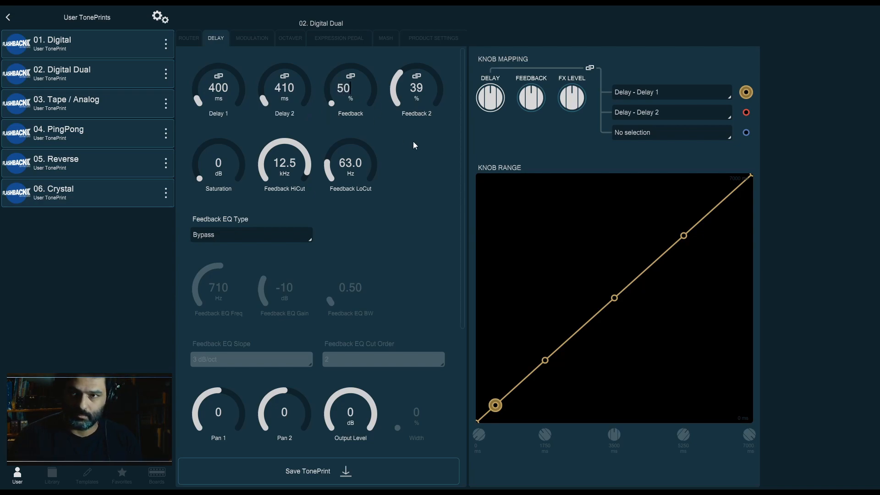
key(Return)
double_click(419, 89)
click(482, 159)
Return Pan 1 to -50 and Pan 2 to 50
scroll(393, 278, down, 4)
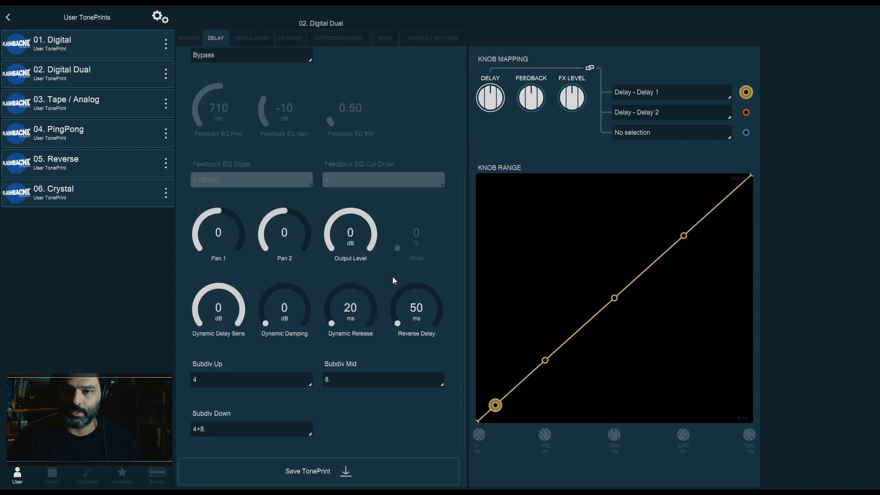
drag(235, 277, 268, 297)
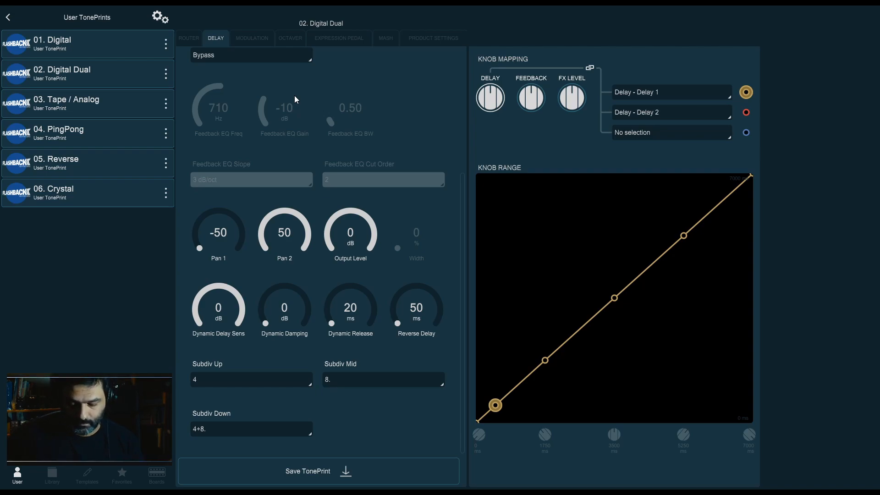
scroll(295, 96, up, 4)
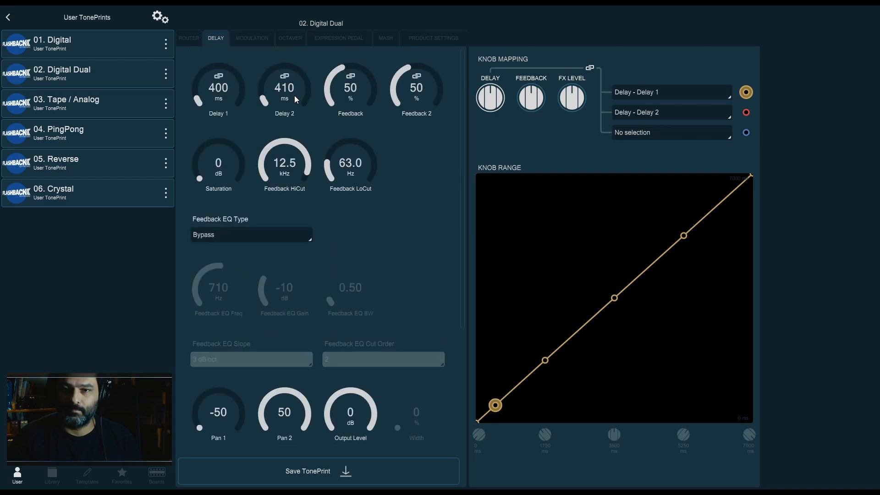
Switch the Mod Type to Vibrato and raise Depth 1 to about 9.4%
click(267, 37)
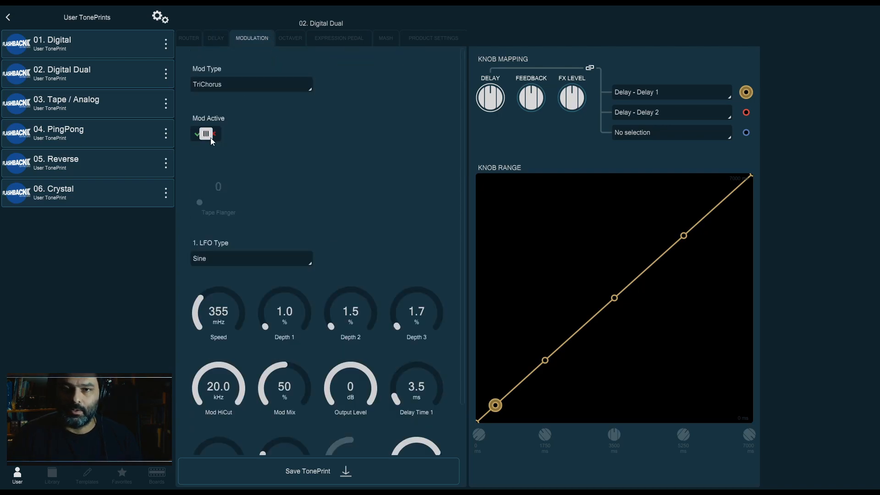
click(265, 84)
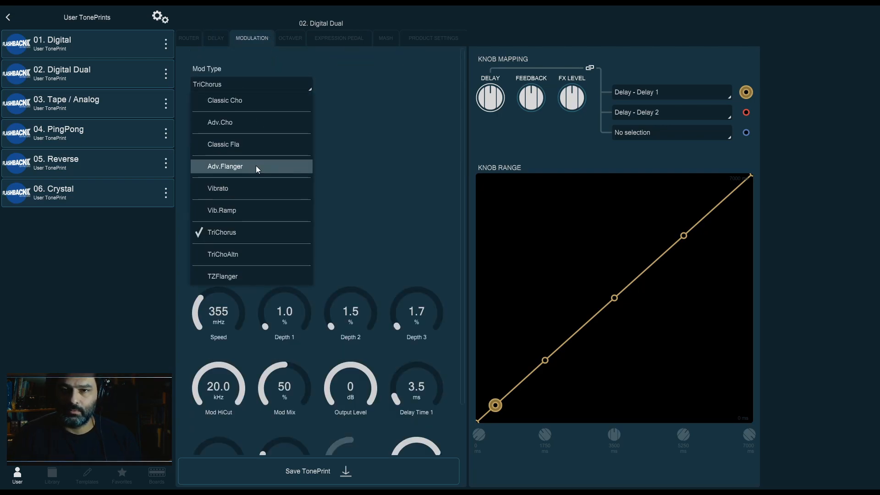
click(255, 190)
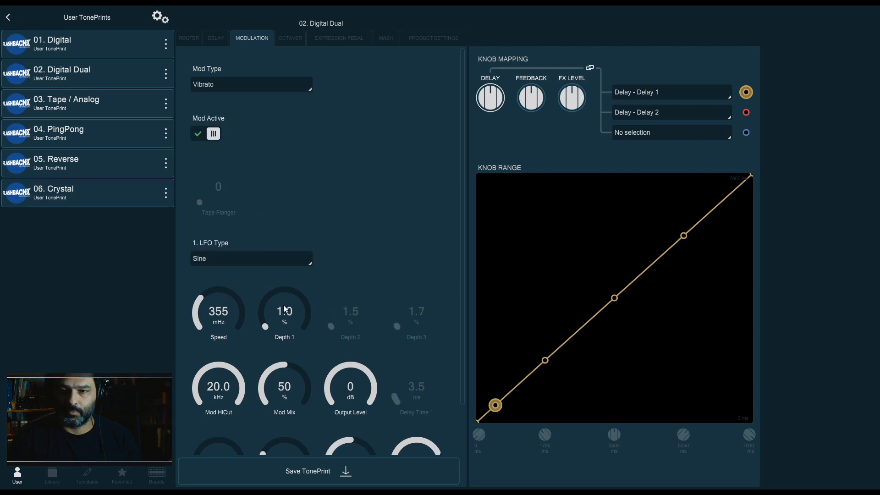
drag(303, 395, 296, 277)
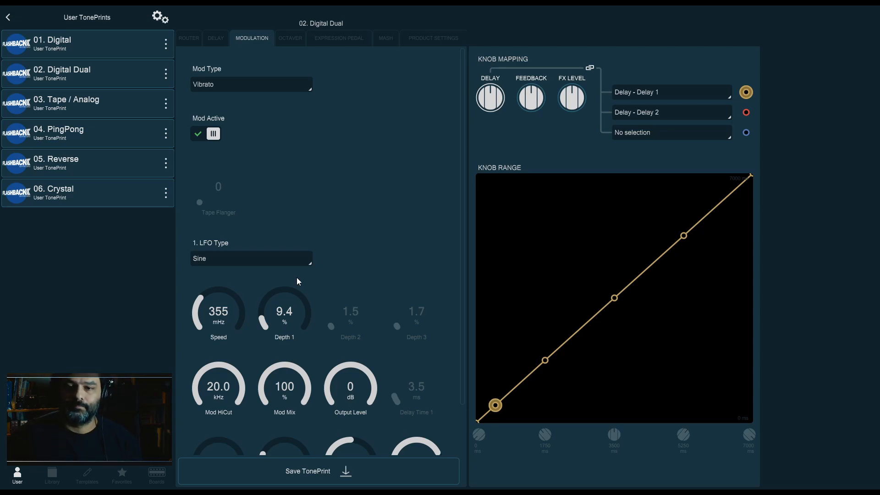
Raise Delay 2 to about 1390 ms on the Delay tab
click(218, 37)
scroll(434, 247, down, 3)
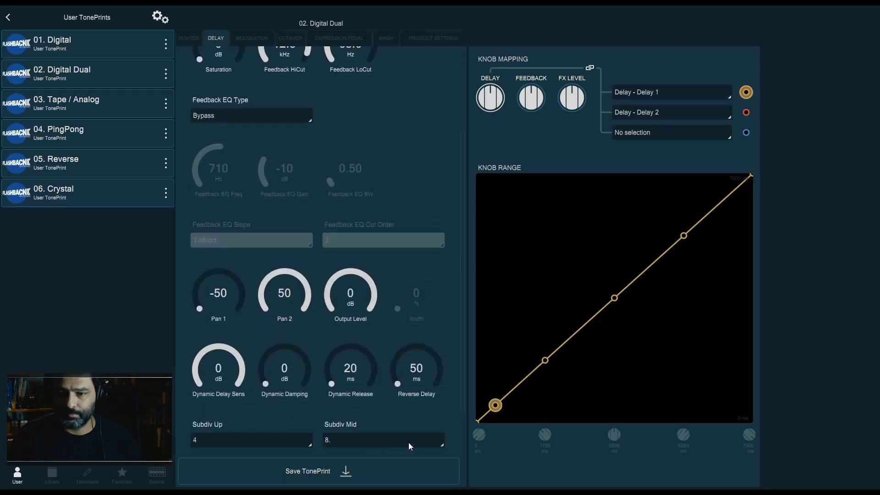
scroll(378, 436, down, 1)
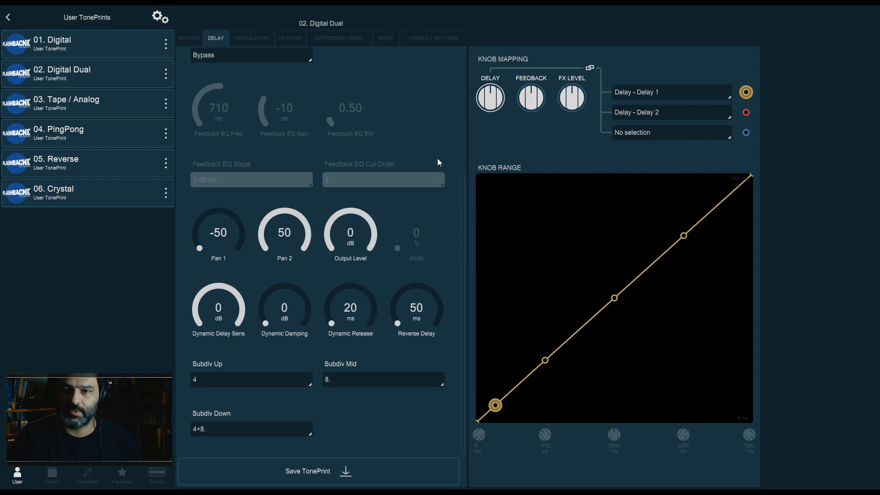
scroll(453, 174, up, 3)
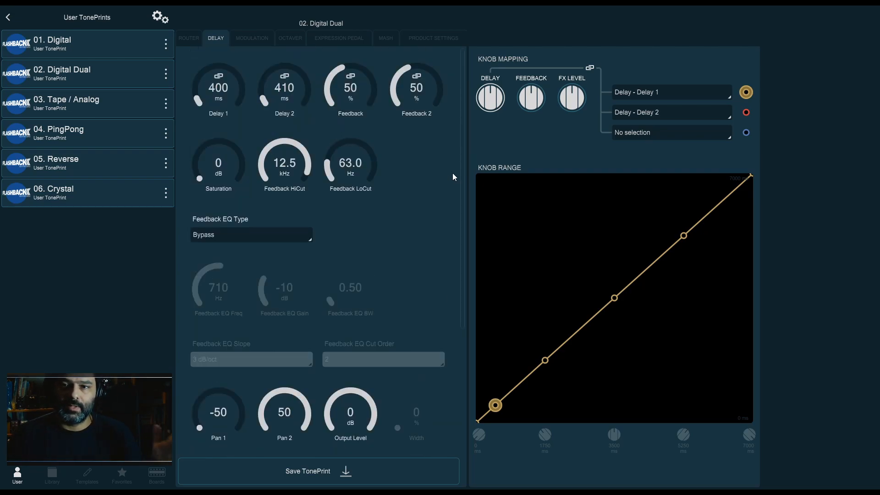
drag(285, 96, 285, 84)
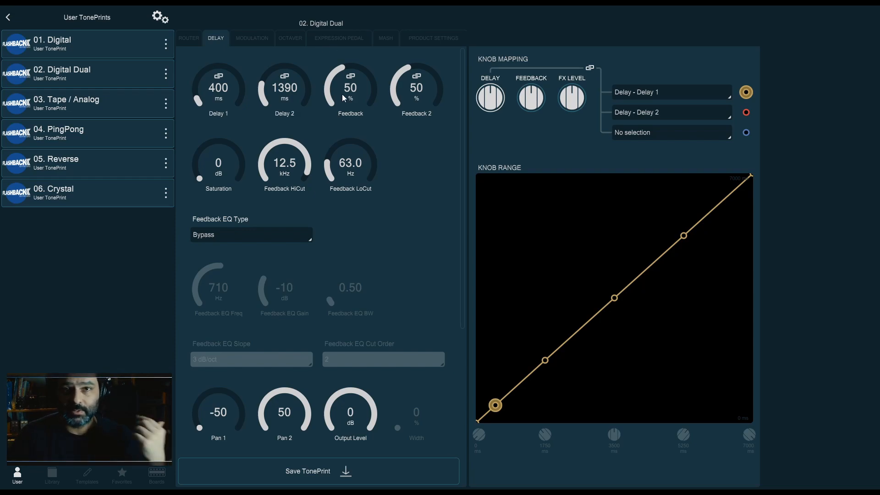
Open the 03. Tape / Analog TonePrint in the editor and review its Tape Delay parameters
click(101, 106)
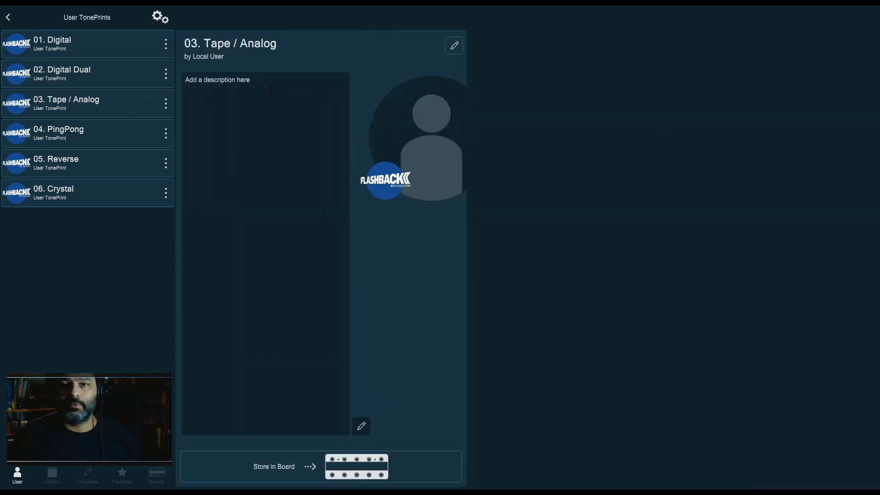
click(457, 44)
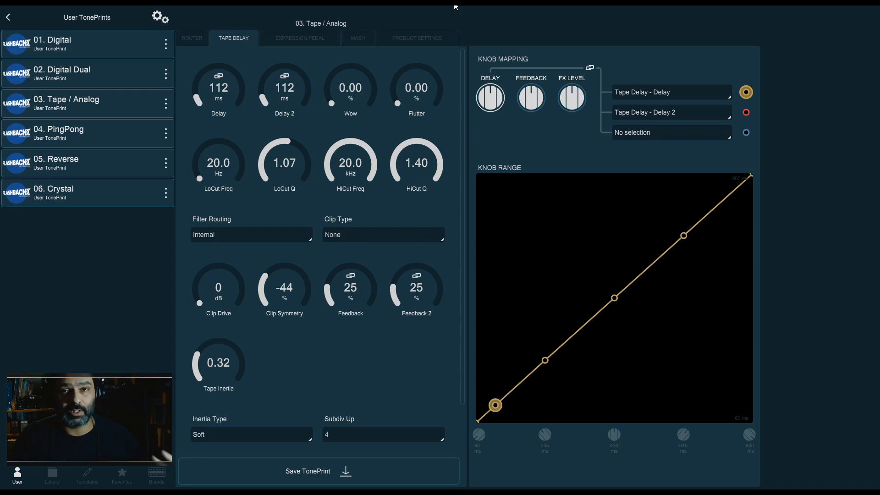
double_click(216, 90)
click(248, 53)
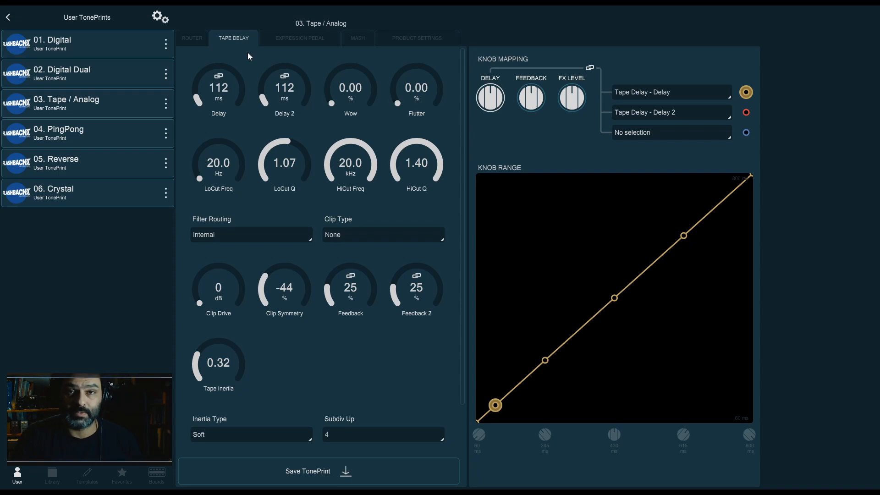
Select the 01. Digital TonePrint
click(142, 57)
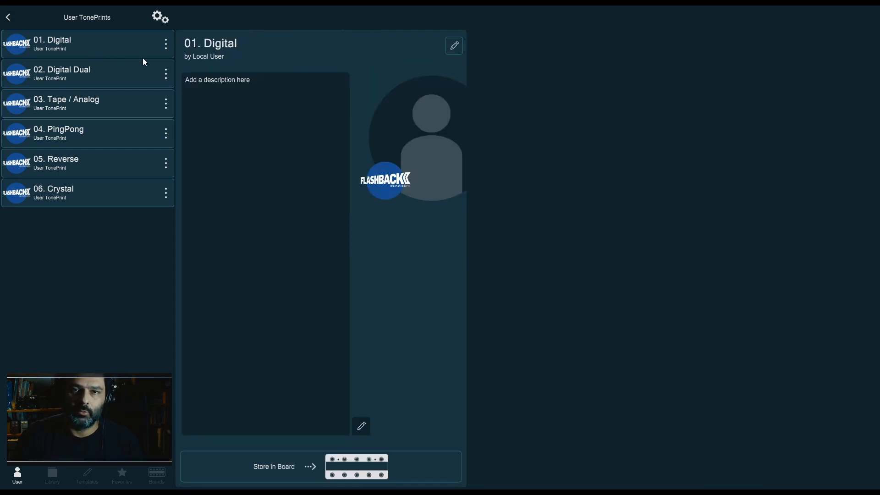
Open 01. Digital in the editor and set Feedback HiCut to about 2.24 kHz and Feedback LoCut to about 500 Hz
click(454, 46)
drag(276, 164, 282, 221)
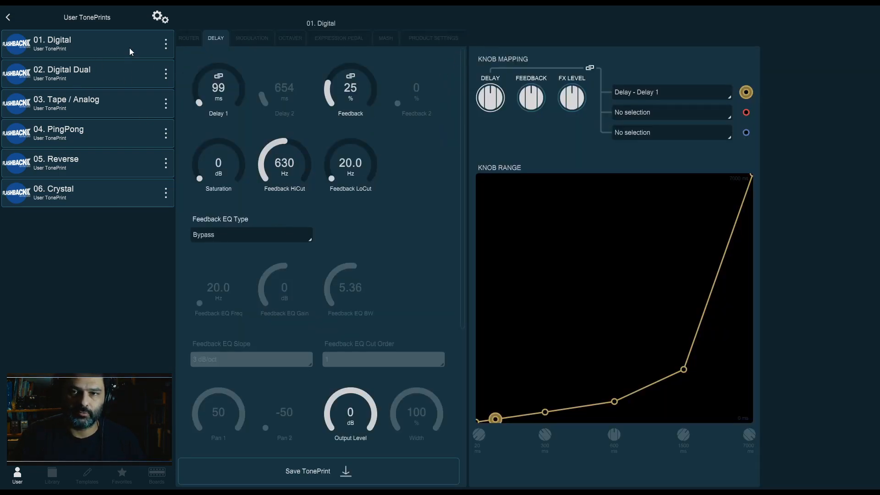
drag(278, 158, 278, 137)
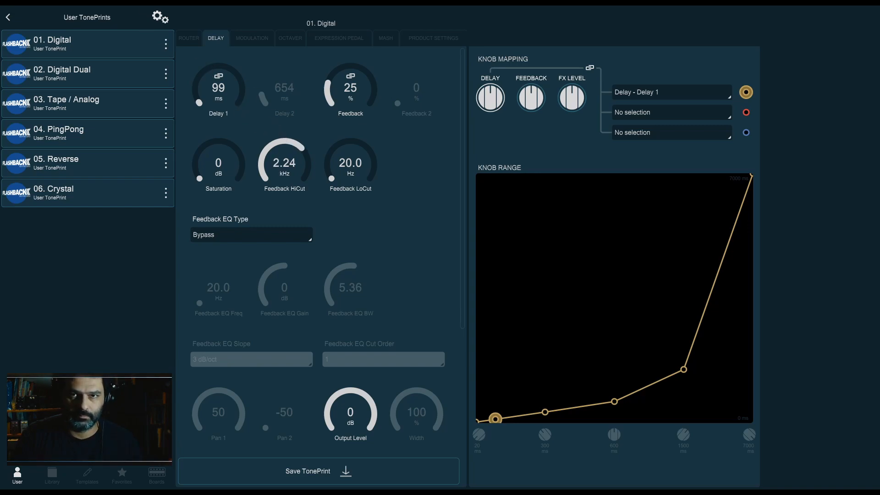
drag(364, 182, 378, 108)
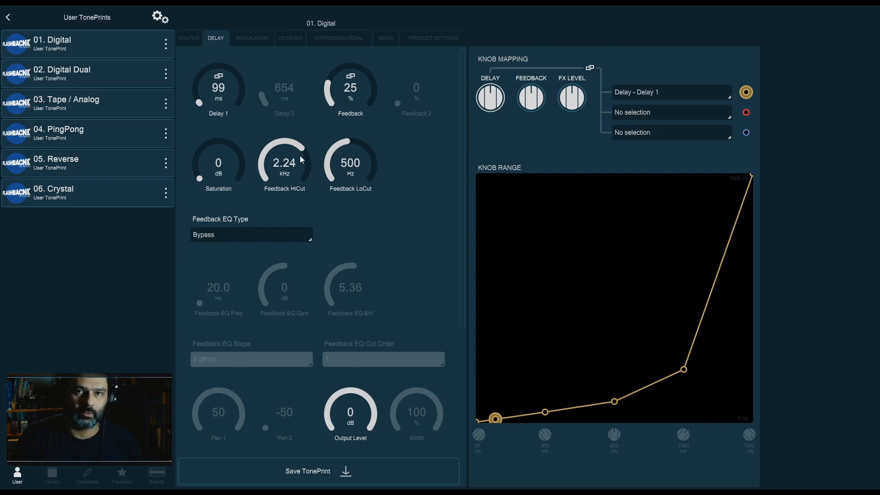
Open the 03. Tape / Analog TonePrint in the editor and browse its Router and Tape Delay tabs
click(253, 38)
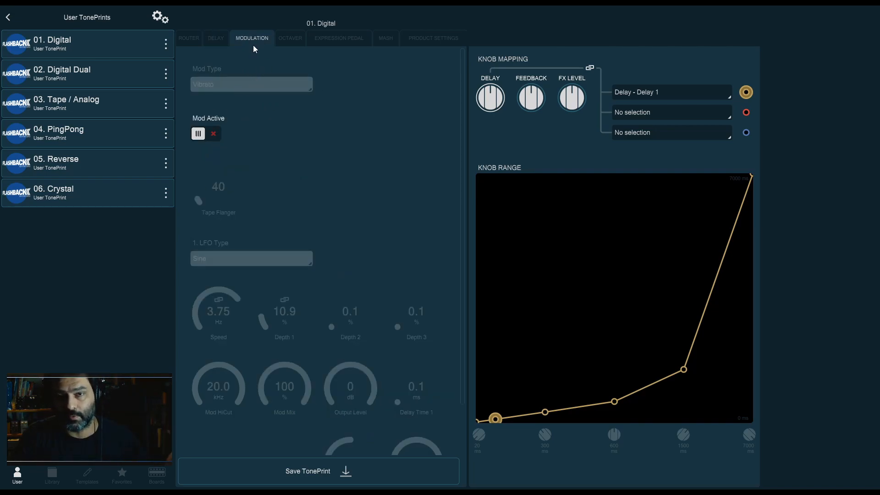
click(71, 101)
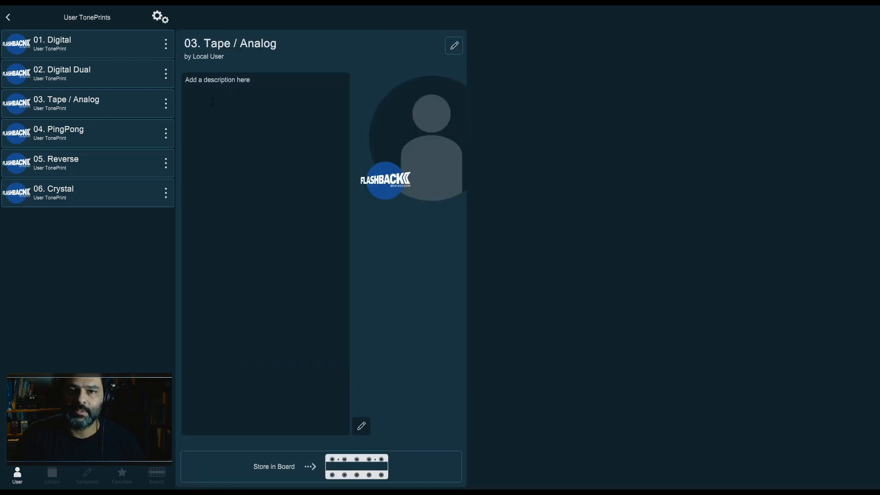
click(454, 45)
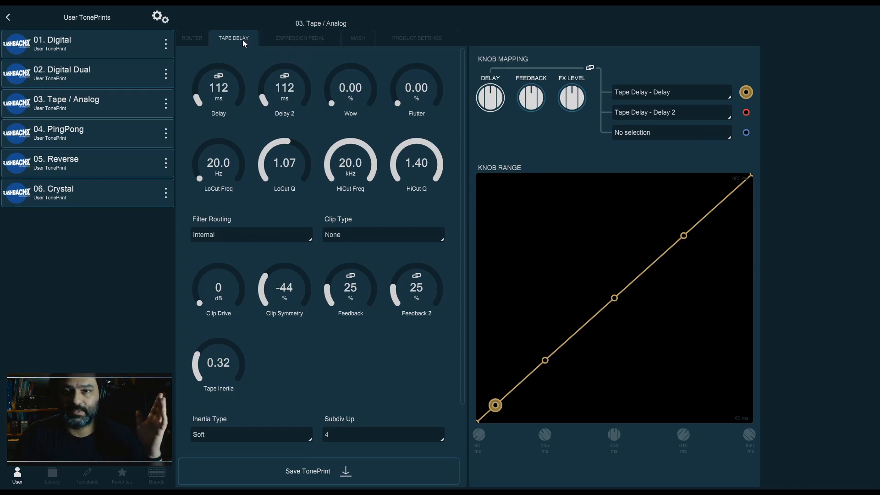
click(192, 38)
click(238, 40)
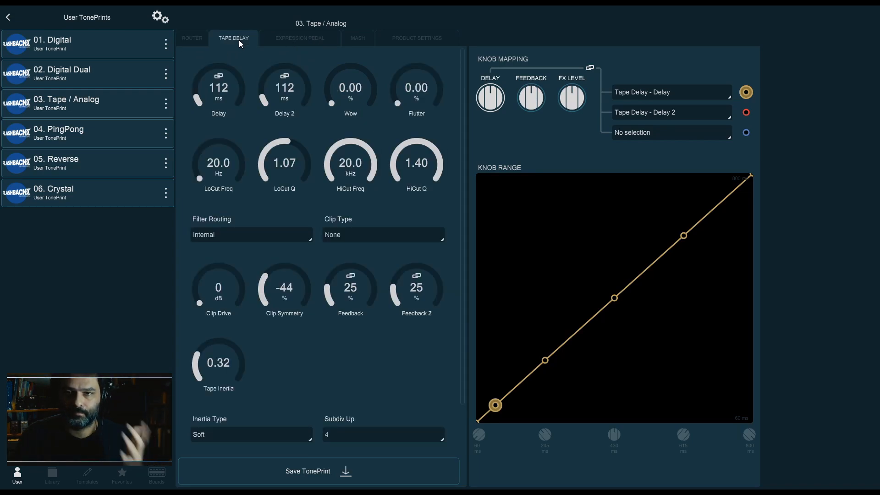
Set the tape Delay to 220 ms and Delay 2 to 440 ms
drag(225, 89, 240, 61)
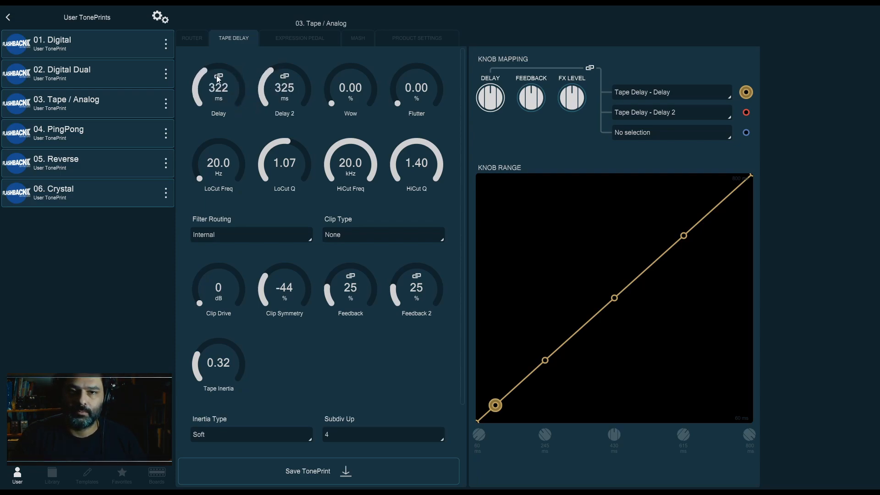
scroll(293, 93, up, 3)
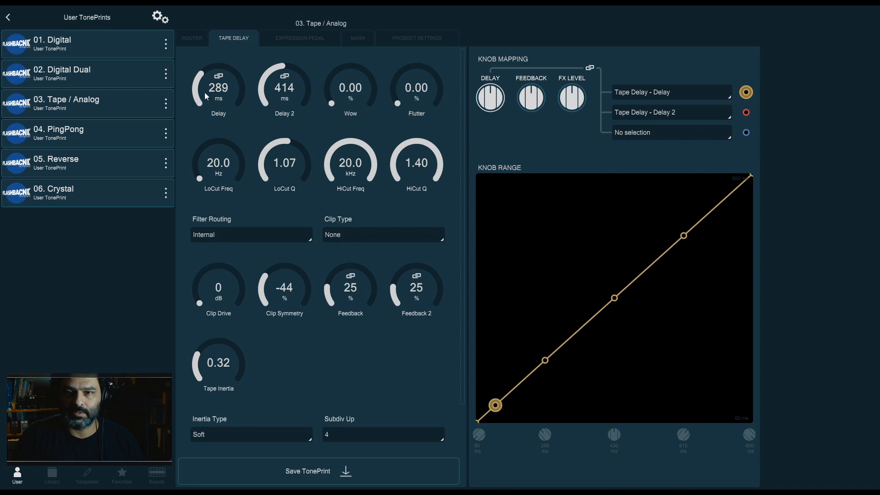
scroll(221, 93, down, 2)
scroll(279, 96, down, 2)
scroll(279, 92, up, 1)
scroll(223, 90, up, 1)
click(224, 90)
text(220)
key(Return)
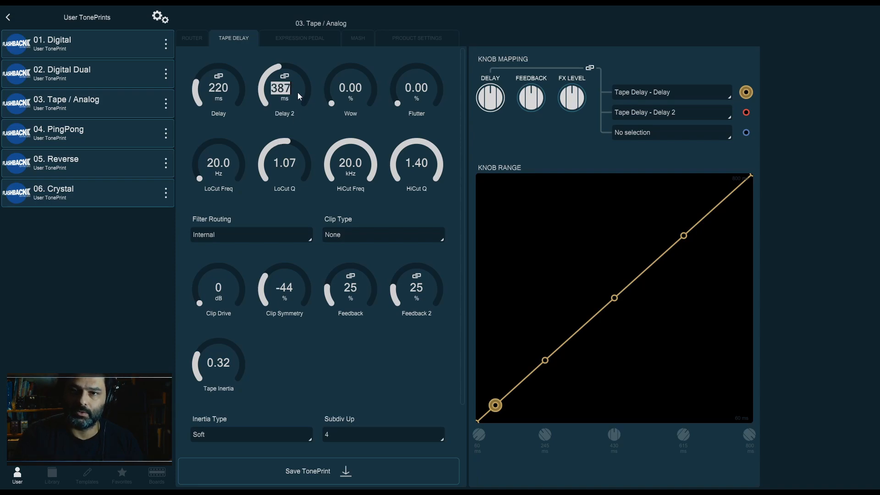
text(440)
key(Return)
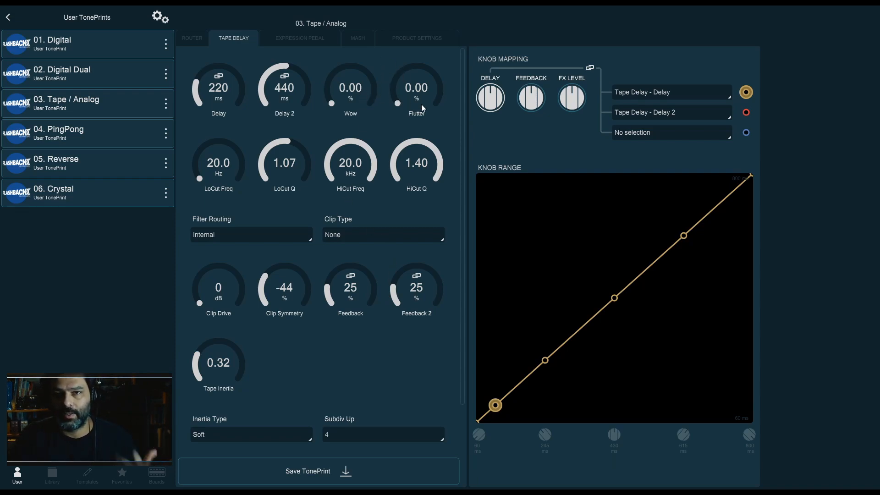
Raise Wow to about 2.20% and Flutter to about 2.76%
drag(349, 96, 350, 65)
drag(419, 91, 421, 55)
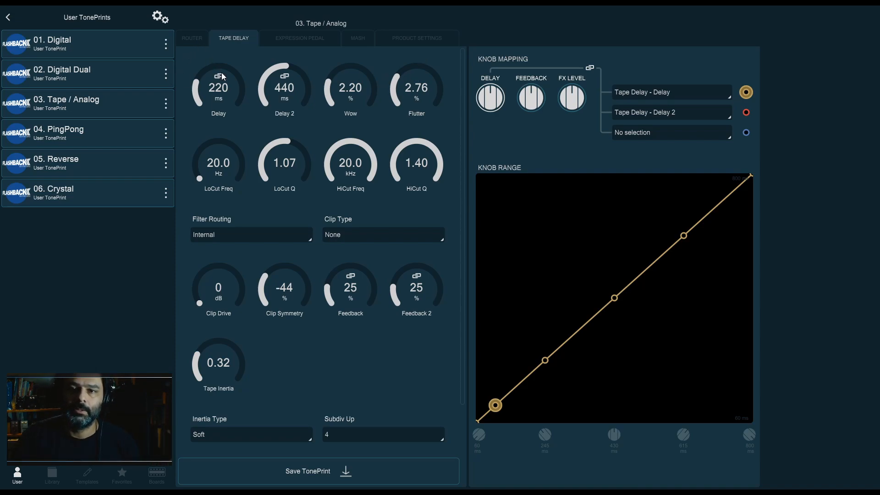
click(201, 40)
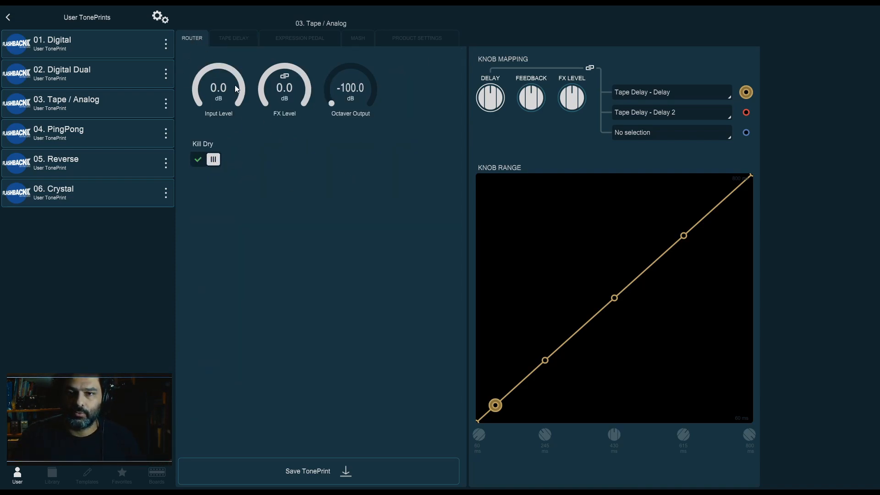
click(229, 40)
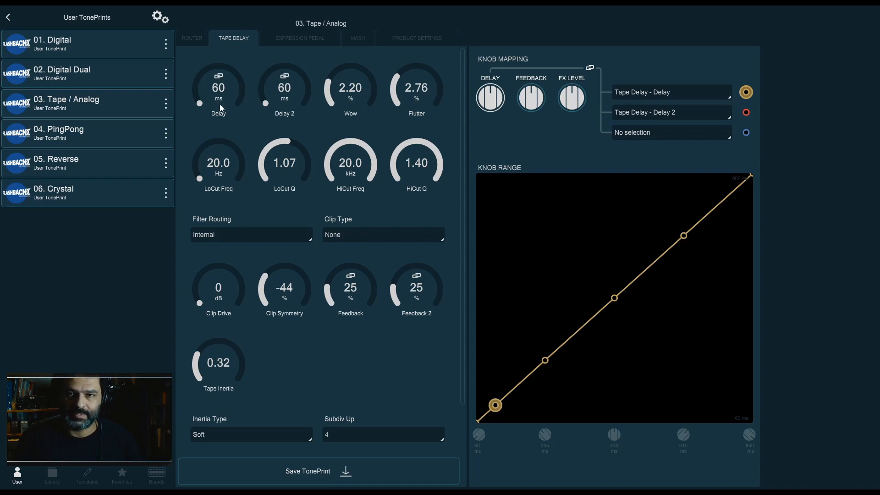
Sweep the Delay up to about 800 ms and back down to 60 ms
drag(218, 102, 218, 18)
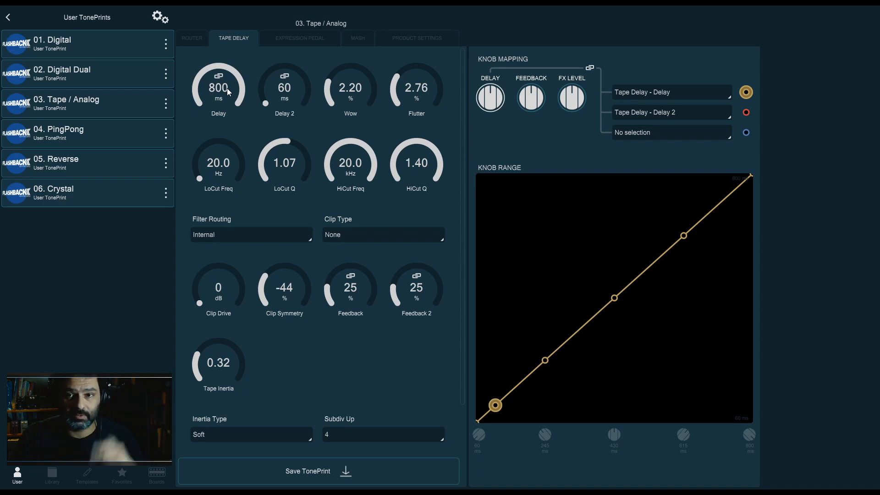
drag(227, 85, 232, 180)
drag(233, 122, 228, 160)
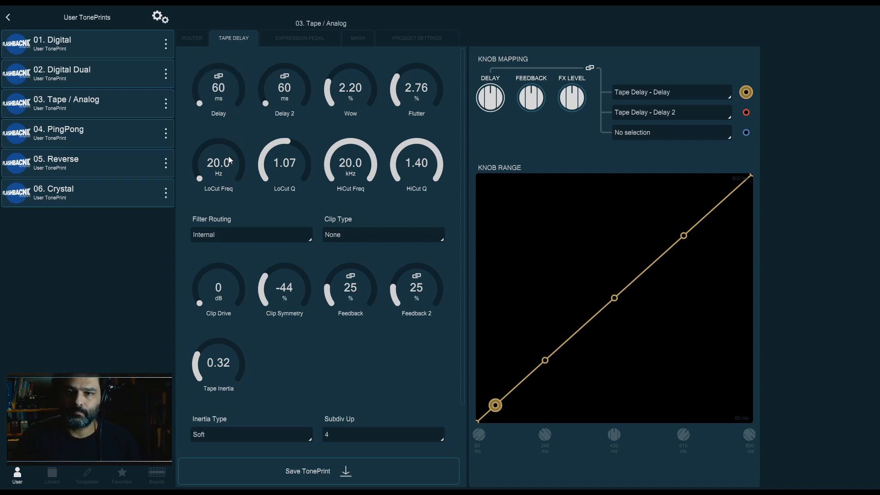
Turn Wow, Flutter and Feedback all down to 0
drag(408, 92, 408, 147)
drag(351, 91, 347, 157)
drag(350, 288, 358, 369)
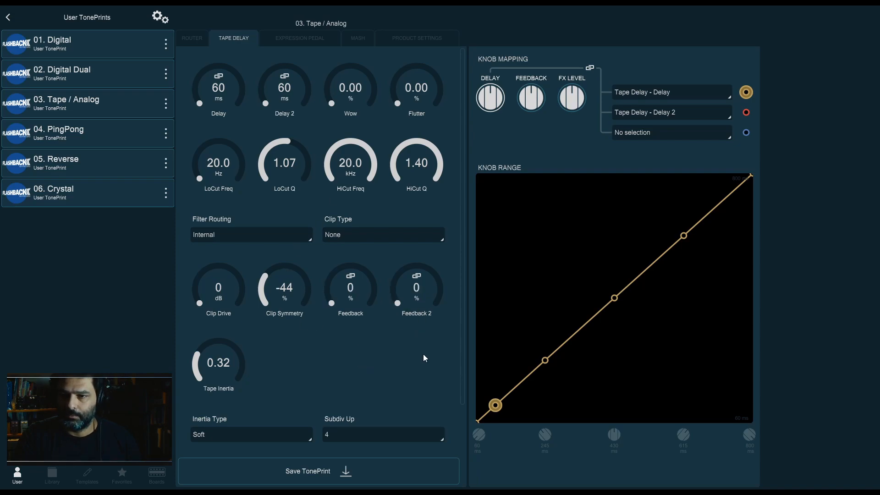
click(192, 39)
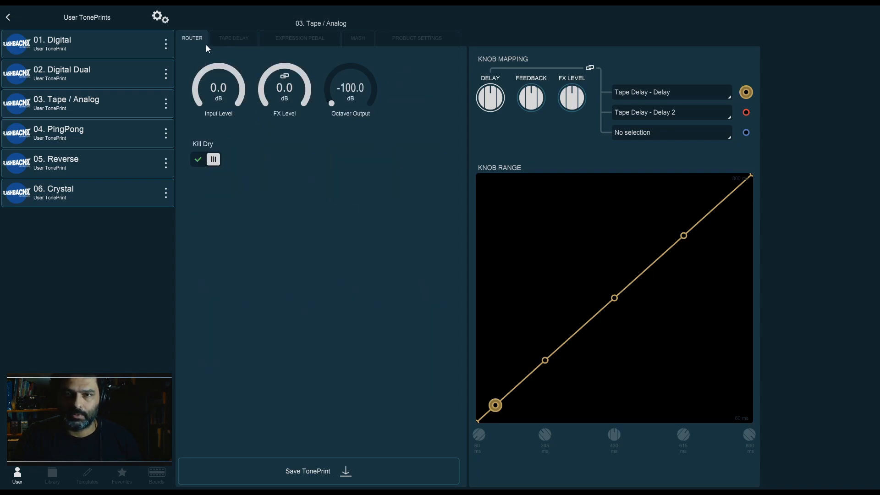
click(232, 40)
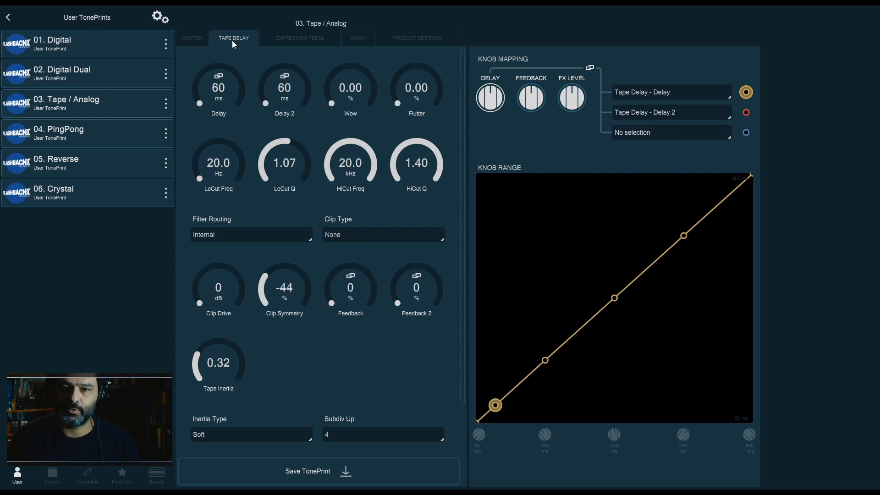
Raise Wow and Flutter to 10.00% each, then return both to 0.00%
drag(356, 100, 359, 29)
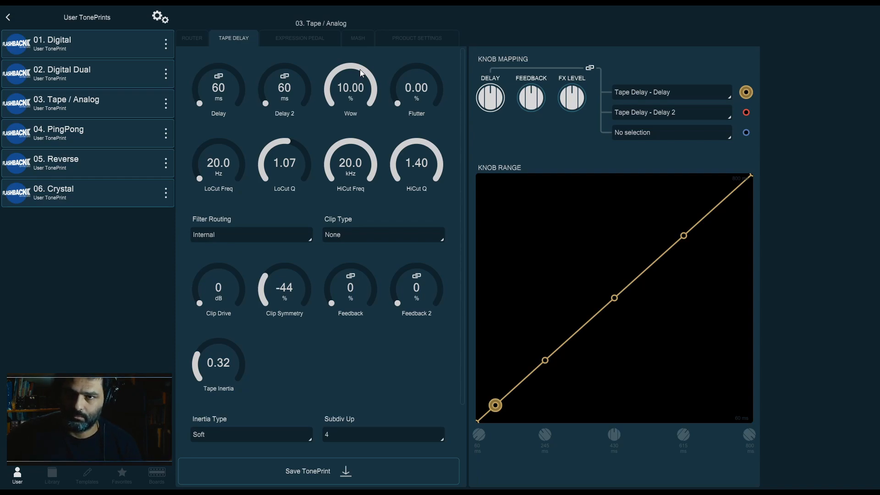
drag(368, 89, 430, 24)
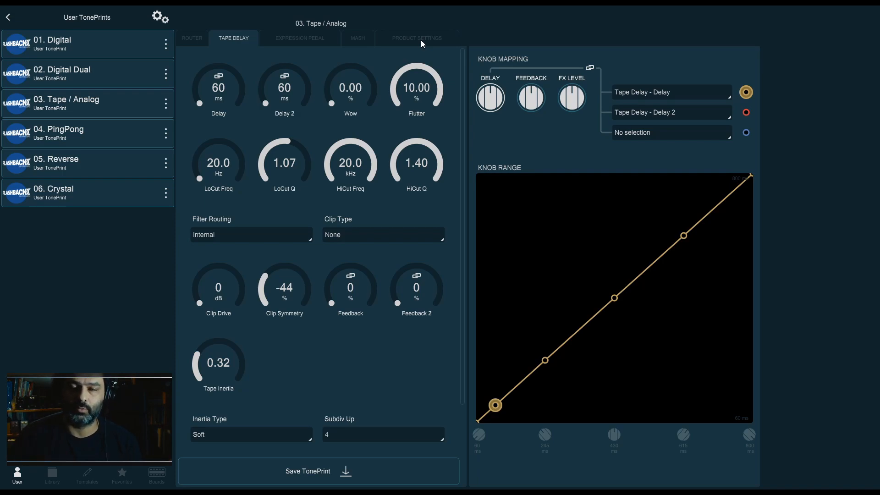
mouse_move(366, 69)
mouse_down()
mouse_move(378, 15)
mouse_move(353, 70)
mouse_up()
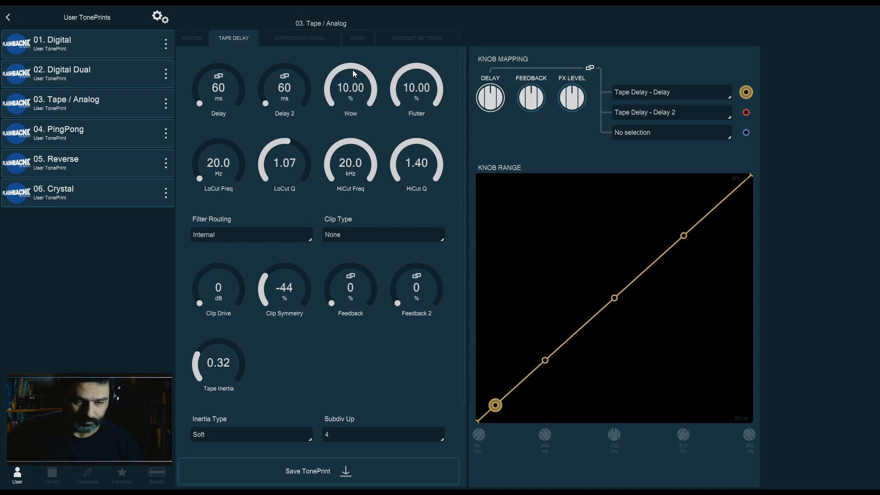
drag(353, 70, 349, 260)
drag(429, 111, 436, 246)
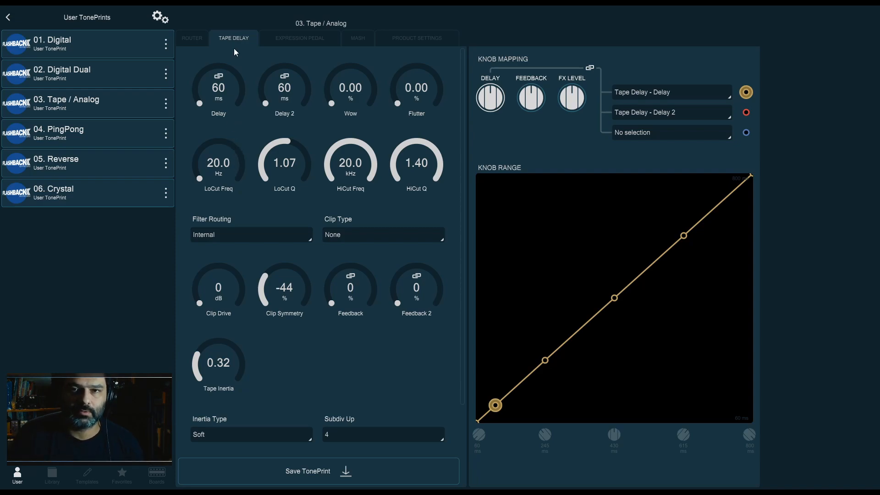
Set LoCut Freq to about 400 Hz and lower both LoCut Q and HiCut Q to 0.70
drag(221, 163, 224, 150)
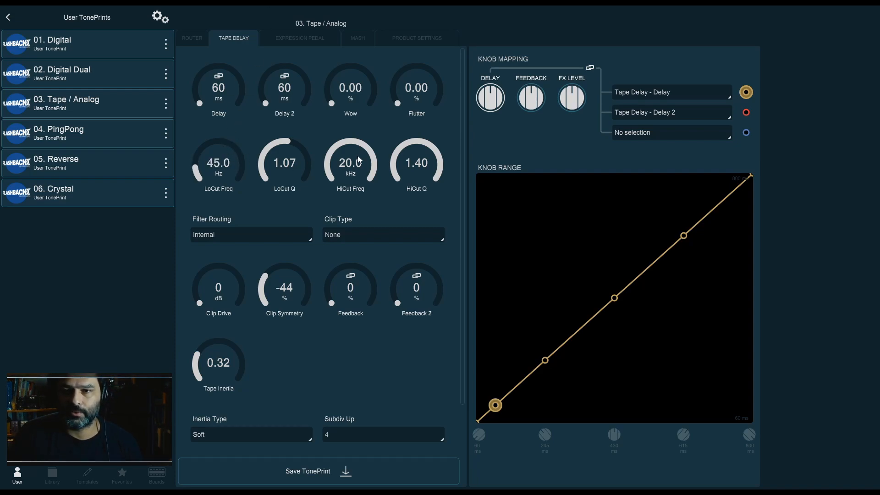
drag(289, 163, 290, 187)
drag(415, 163, 410, 209)
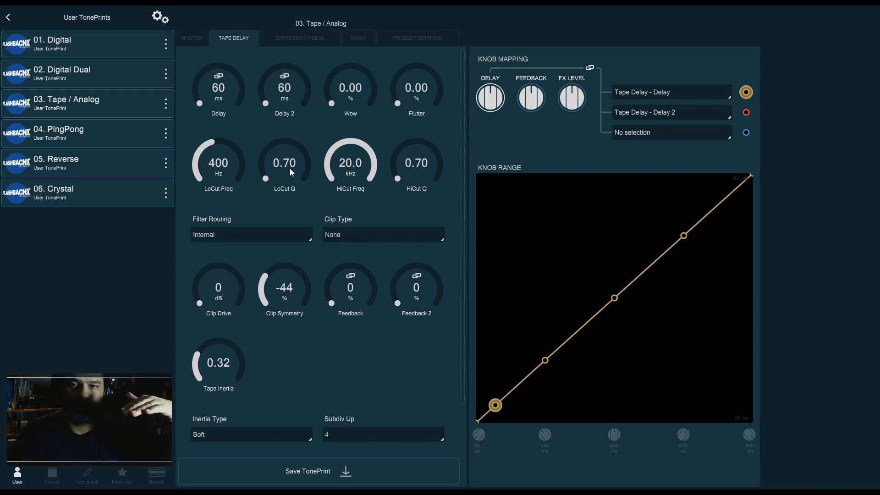
Sweep LoCut Q up to 1.40 and back to 0.70, and return LoCut Freq to 20.0 Hz
drag(294, 173, 311, 57)
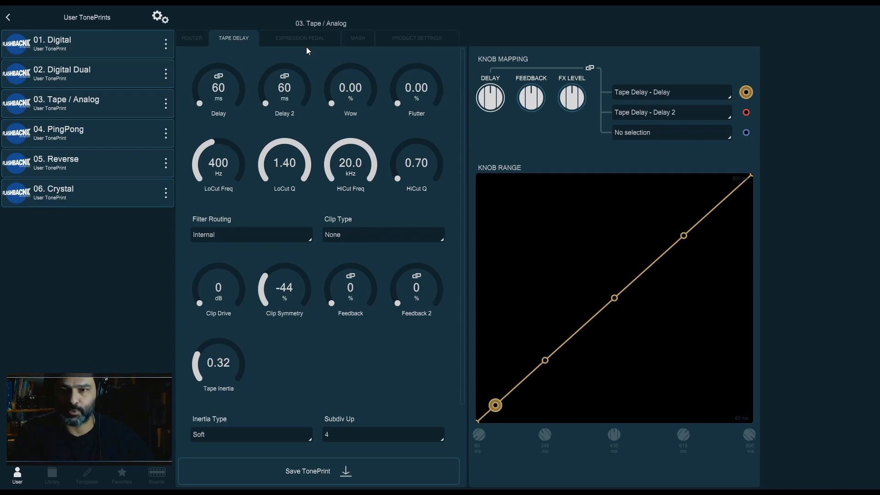
drag(282, 136, 293, 300)
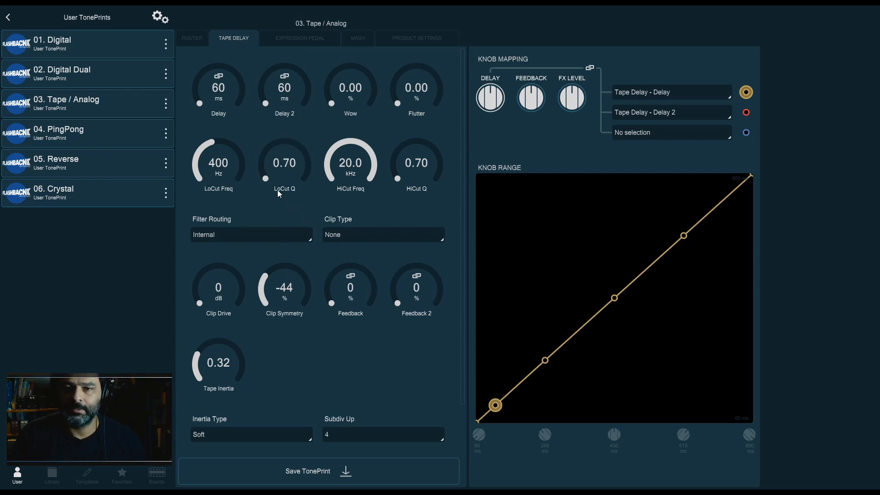
drag(236, 161, 237, 197)
Sweep HiCut Freq down to about 3.15 kHz and HiCut Q up to about 1.40, then restore 20.0 kHz and 0.70
drag(376, 171, 361, 186)
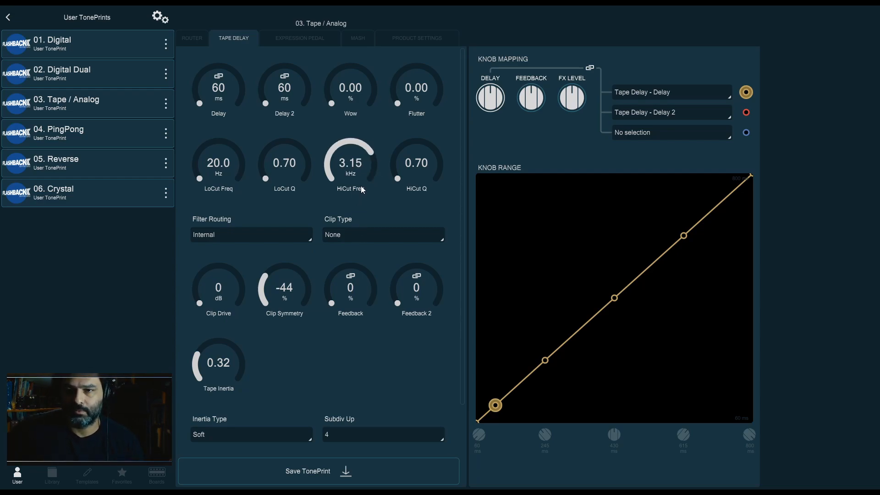
drag(362, 190, 369, 88)
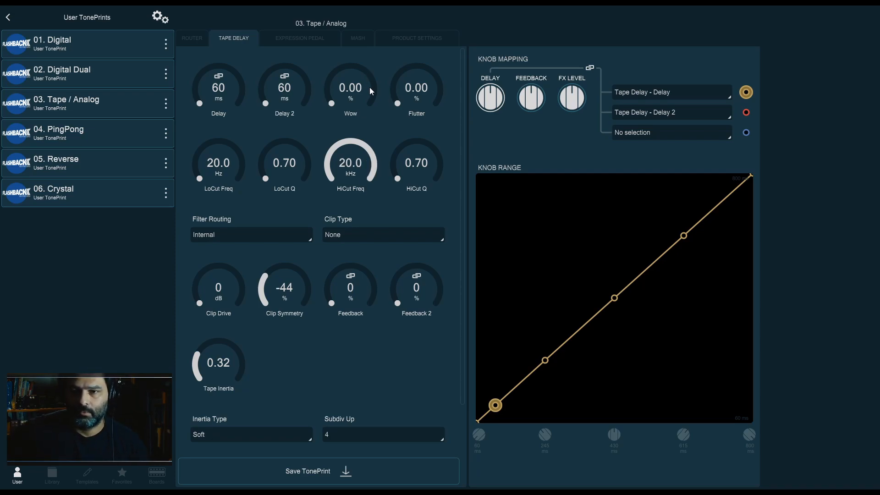
drag(370, 88, 356, 181)
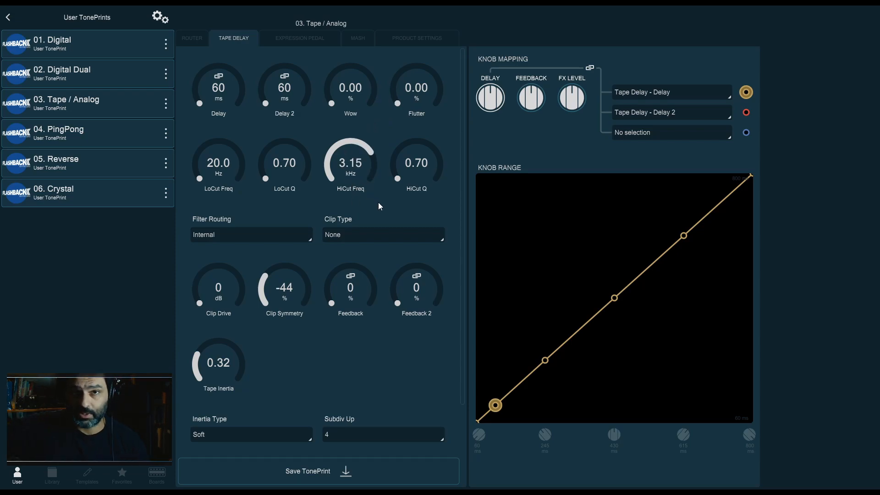
drag(428, 172, 422, 134)
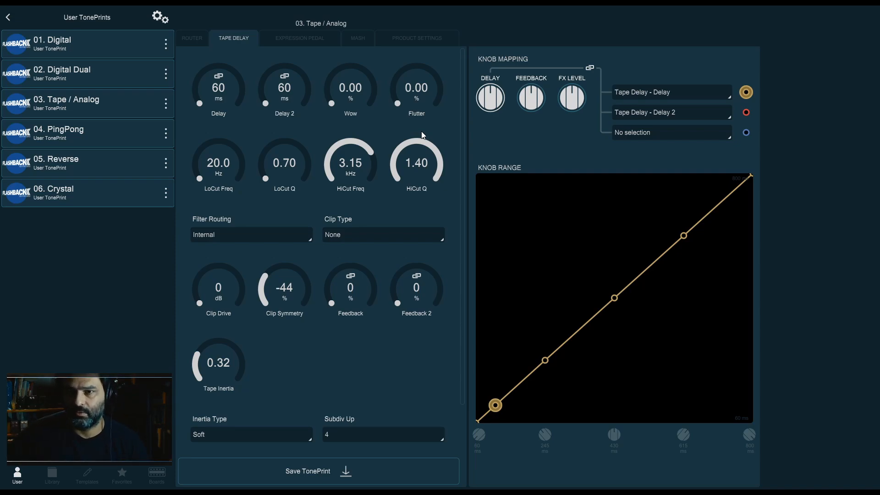
drag(425, 190, 426, 195)
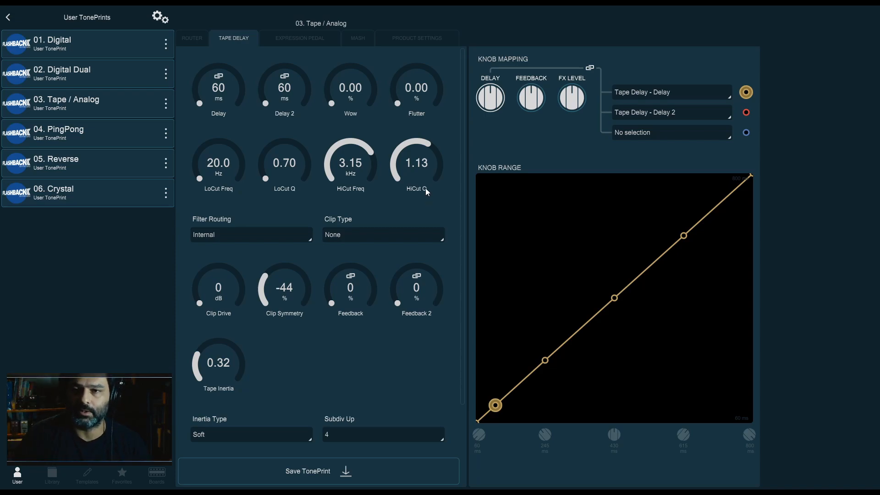
drag(434, 163, 411, 271)
Set LoCut Freq to about 315 Hz
drag(242, 171, 240, 126)
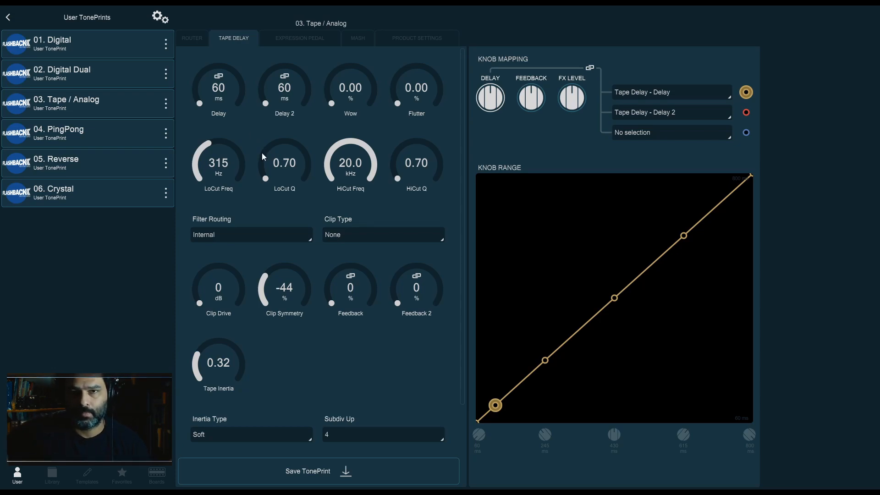
drag(238, 164, 232, 221)
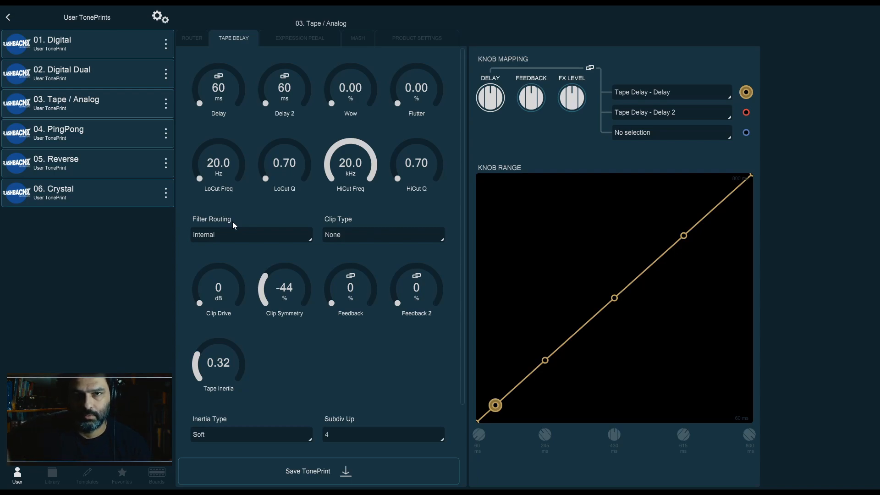
drag(221, 183, 233, 132)
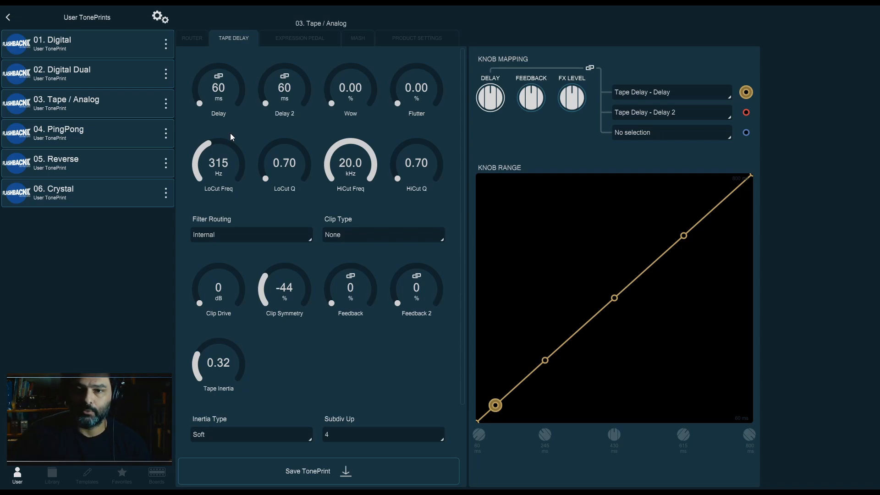
Raise LoCut Q to 1.40, drop it back to 0.70, and reset LoCut Freq to 20.0 Hz
drag(253, 141, 287, 43)
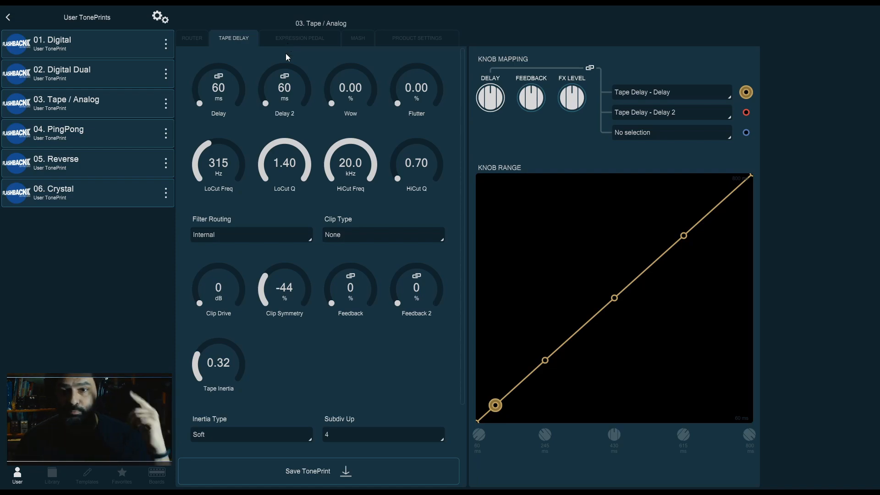
drag(279, 151, 265, 222)
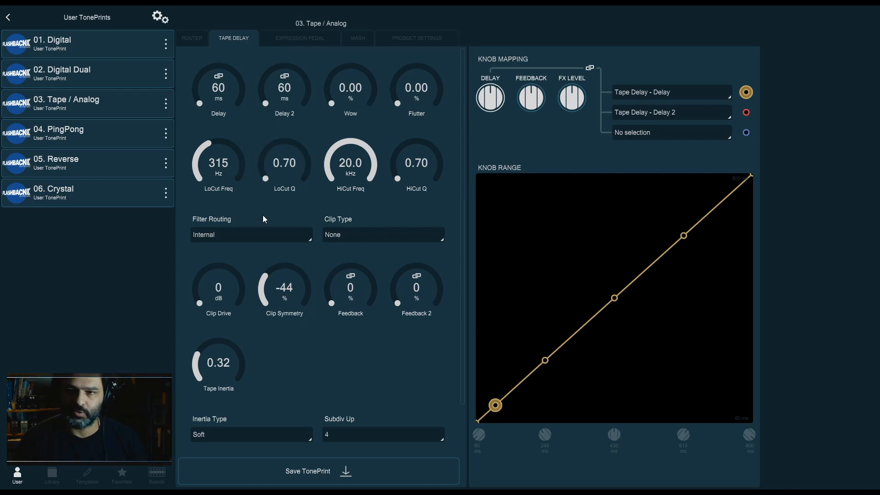
drag(223, 162, 236, 280)
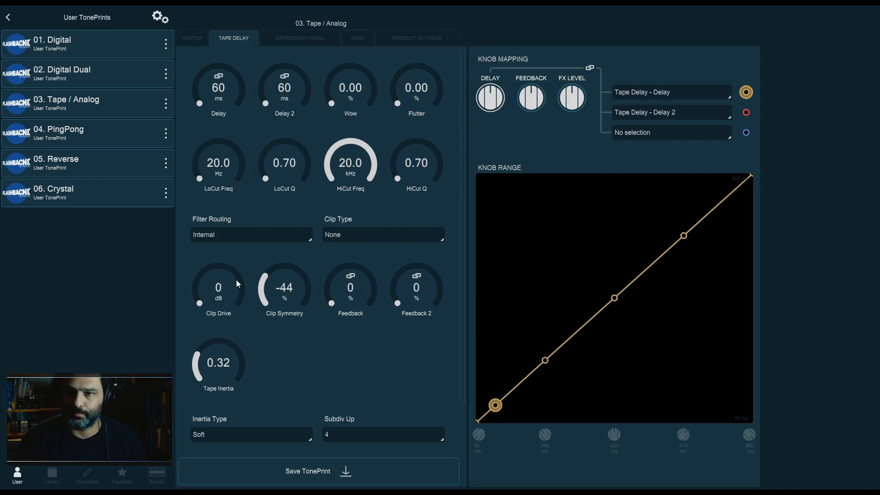
Set Filter Routing to Post
click(289, 237)
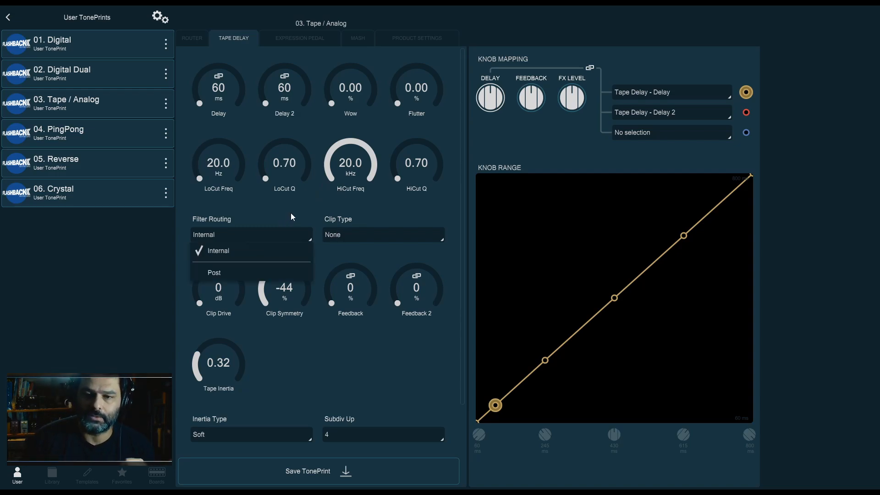
click(291, 213)
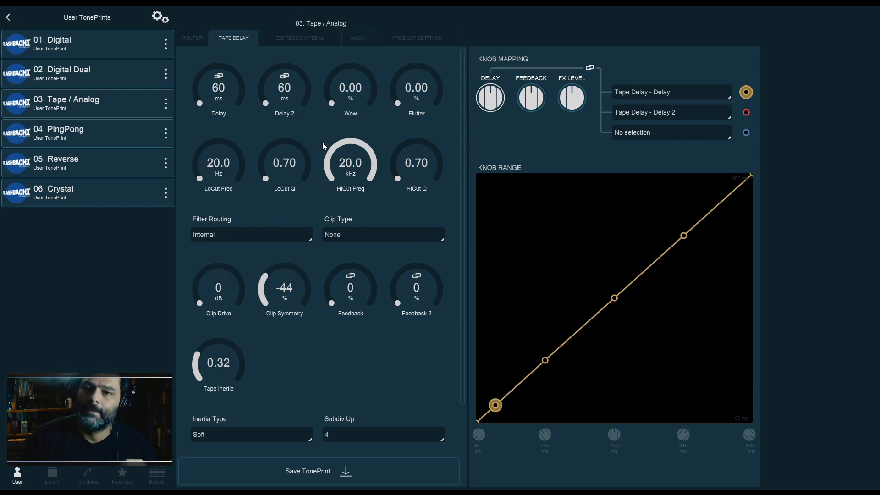
click(273, 222)
click(267, 222)
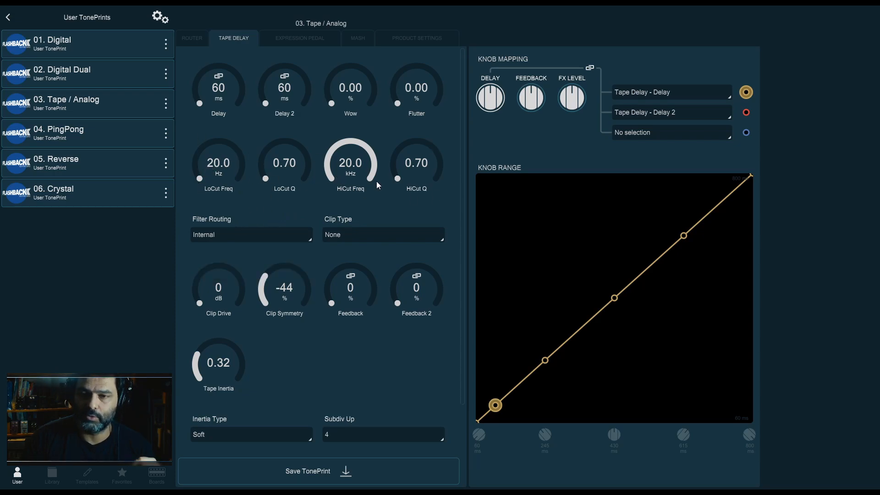
click(268, 233)
click(279, 222)
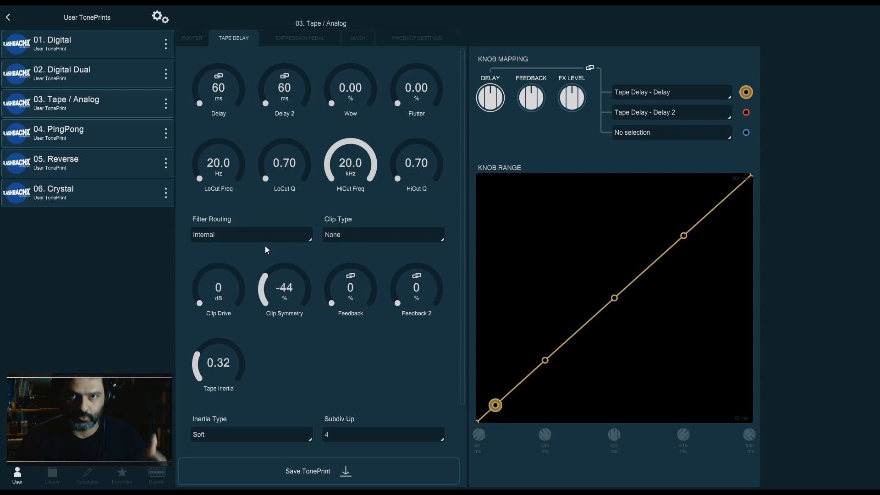
click(268, 238)
click(246, 270)
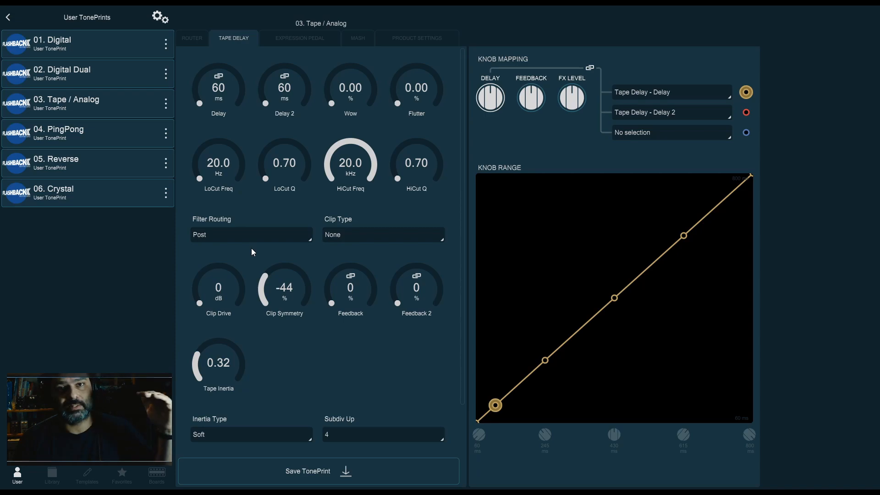
Lower HiCut Freq to about 3.15 kHz and raise HiCut Q to about 1.40
drag(350, 162, 348, 187)
drag(422, 164, 357, 162)
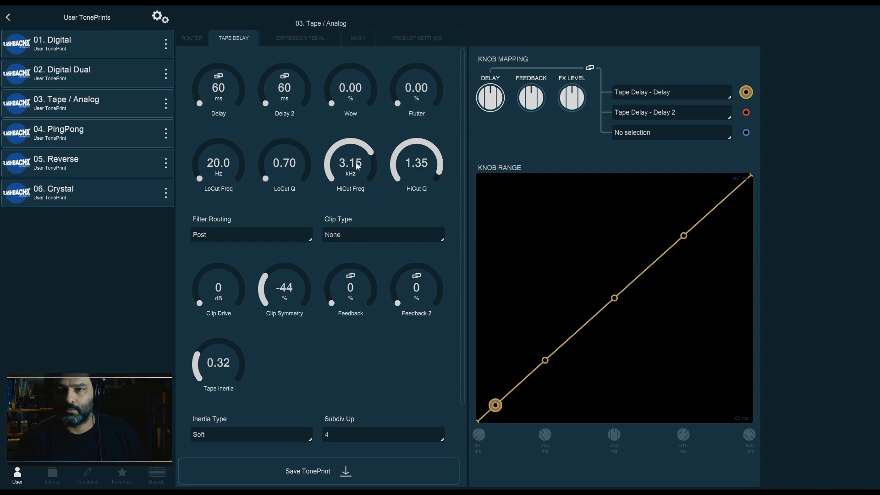
Set both Feedback and Feedback 2 to about 49%
drag(350, 282, 355, 274)
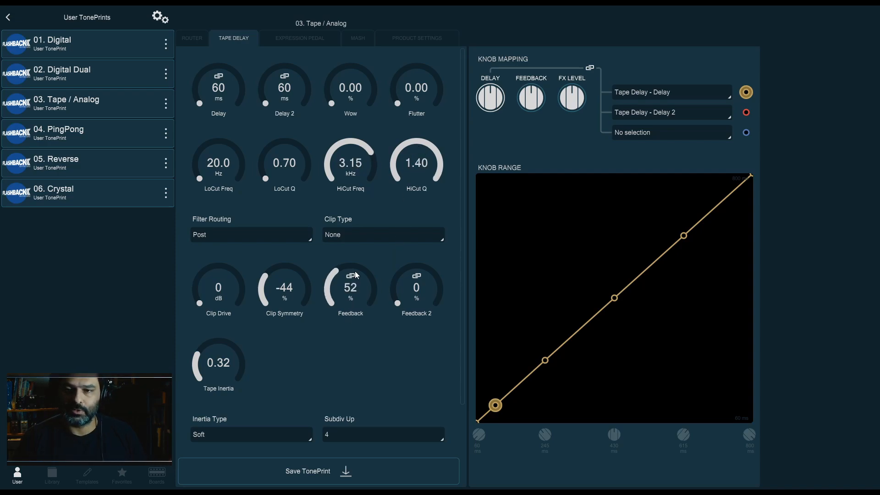
drag(419, 265, 426, 251)
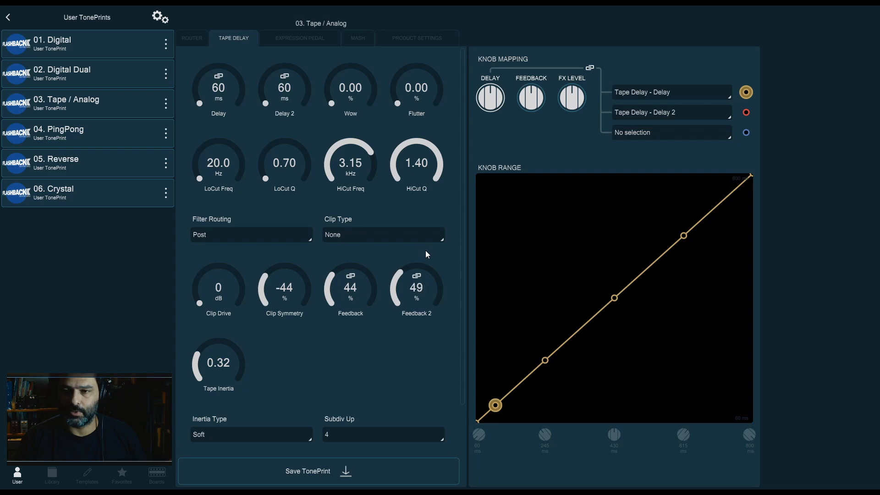
drag(369, 286, 370, 279)
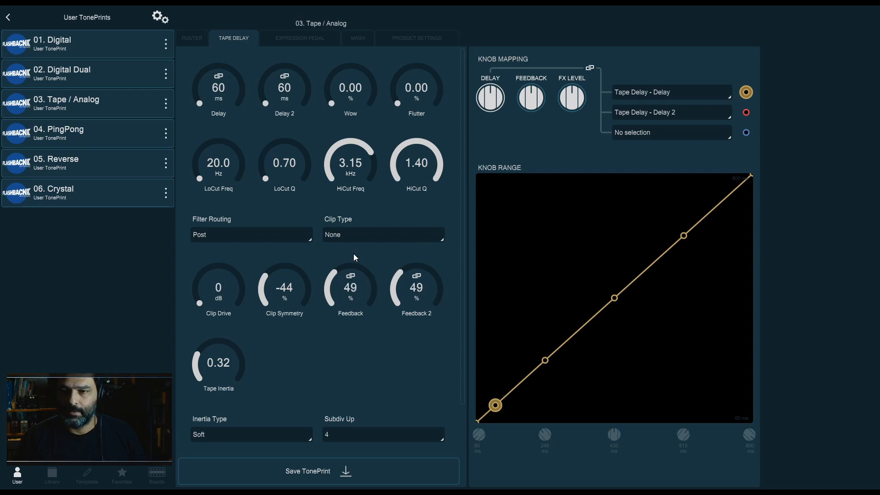
Glance at the Router page, then set Delay and Delay 2 both to 360 ms on the Tape Delay page
click(191, 38)
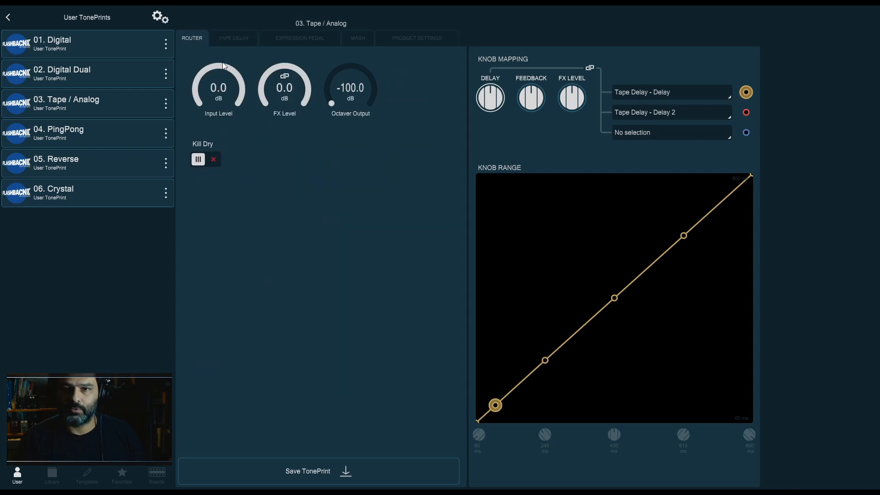
click(233, 38)
drag(220, 104, 287, 51)
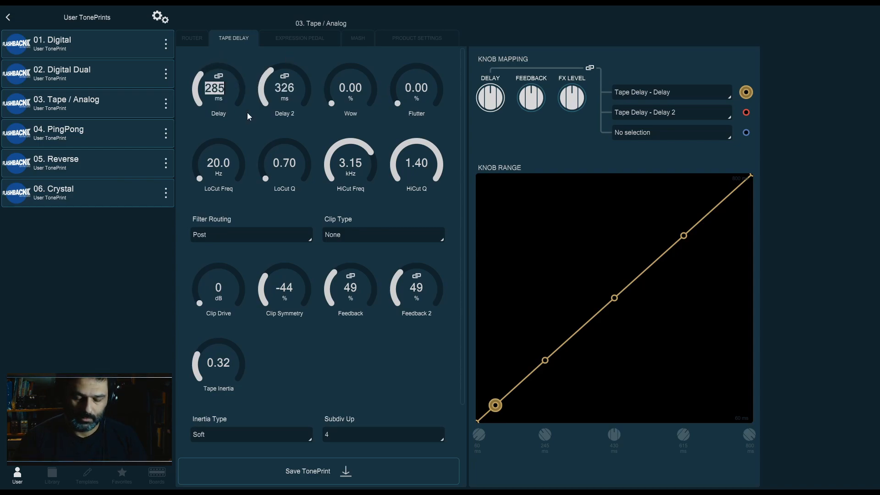
text(360)
key(Return)
double_click(284, 86)
text(320)
key(Return)
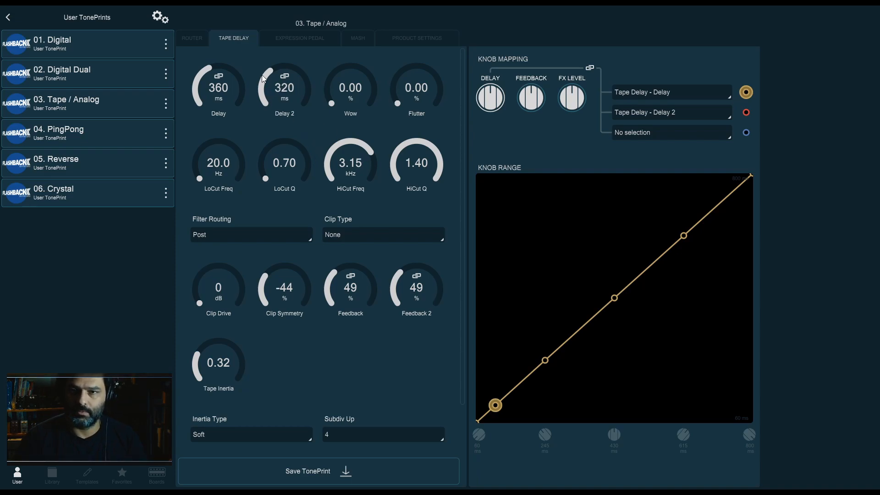
text(360)
key(Return)
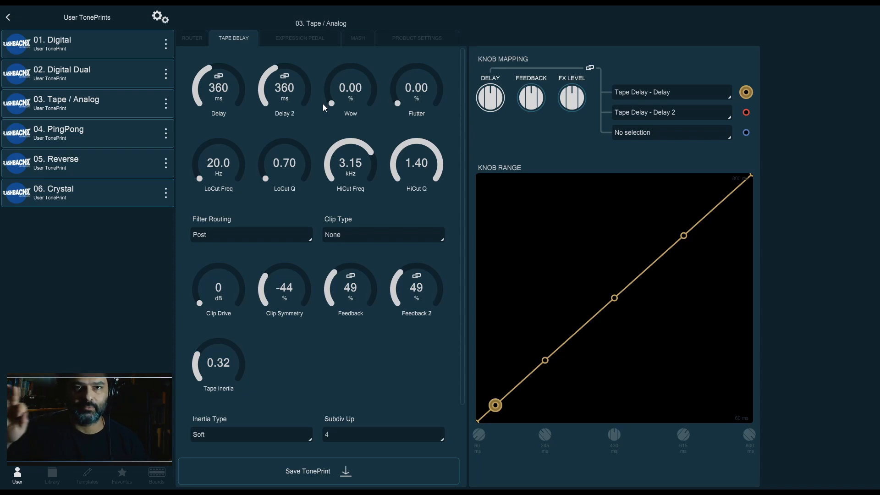
Switch Filter Routing back to Internal
click(227, 236)
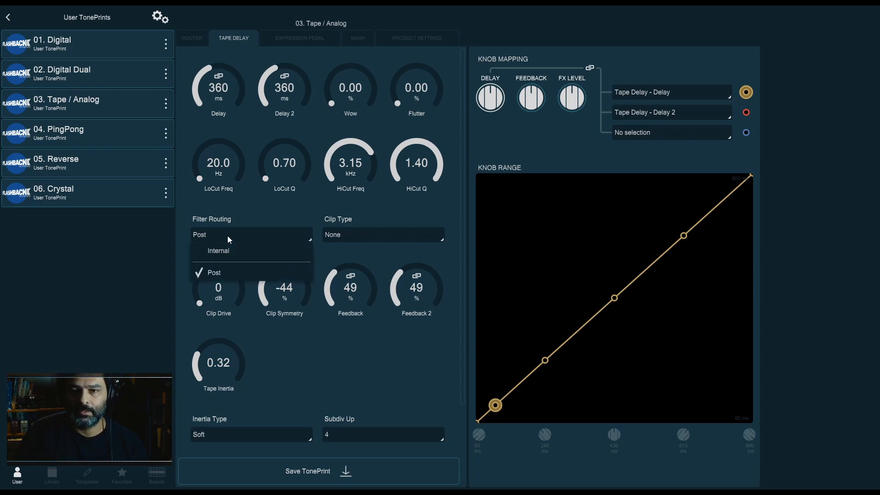
click(244, 250)
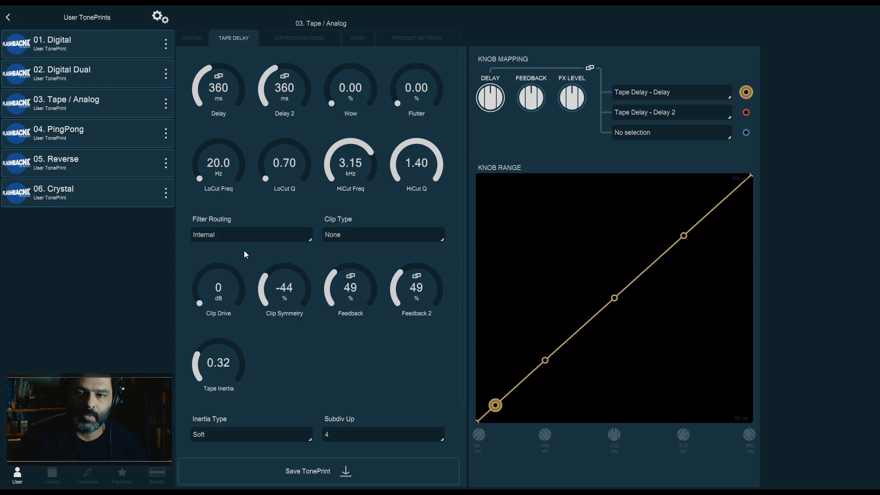
click(252, 232)
click(252, 233)
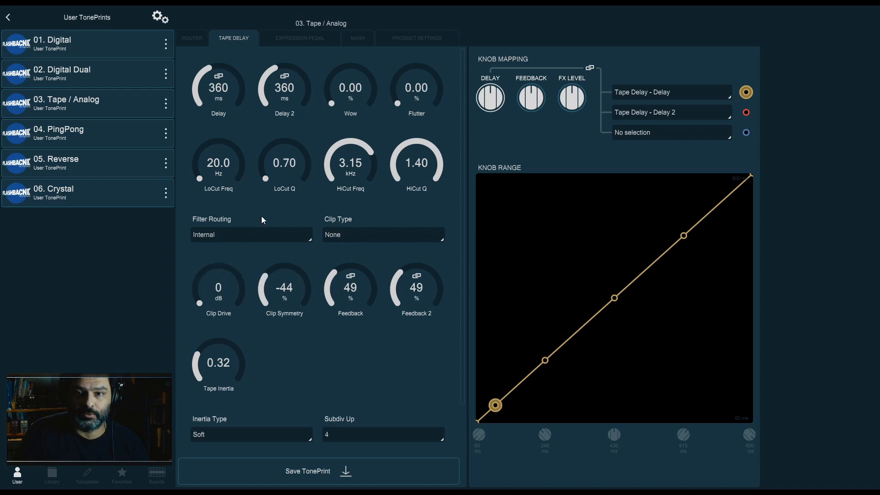
Set LoCut Freq to about 355 Hz and LoCut Q to about 1.35
drag(227, 169, 235, 120)
drag(300, 164, 290, 119)
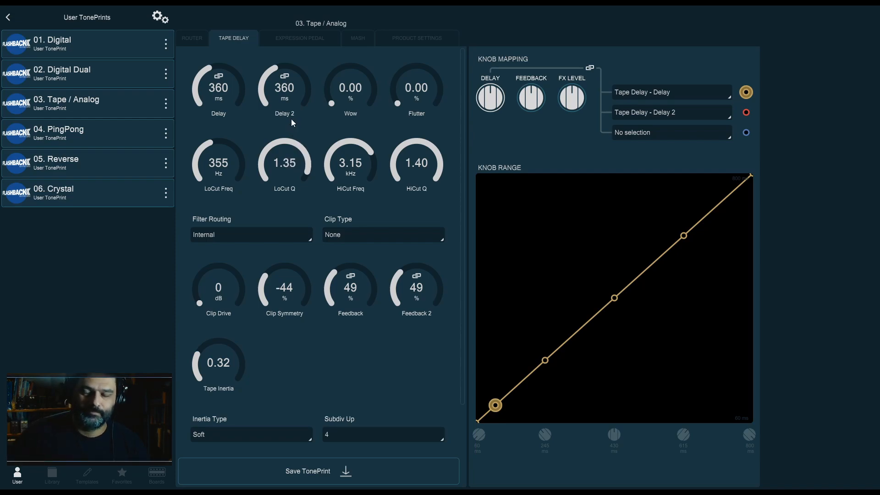
Set Clip Type to 3rd Curved Low
click(353, 233)
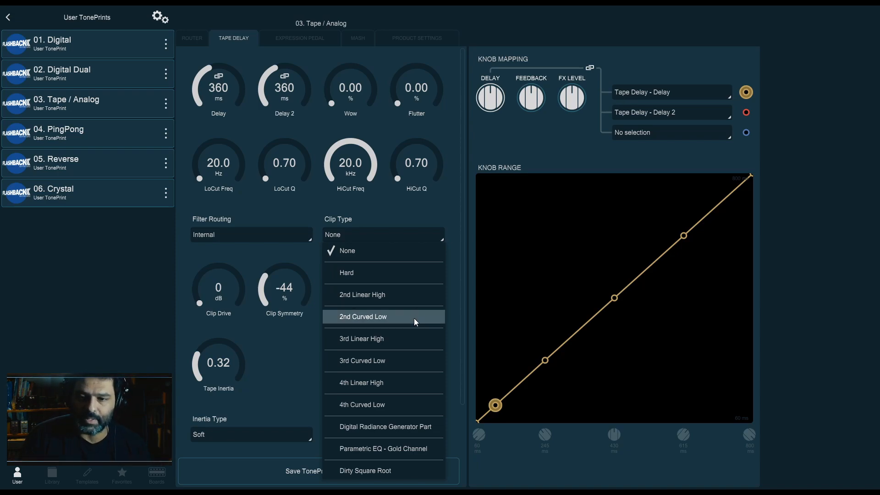
click(416, 357)
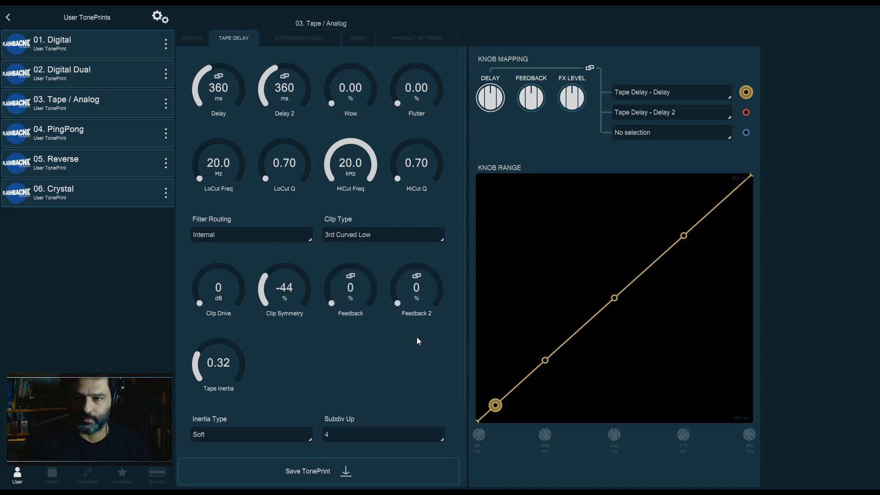
Raise Clip Drive to about 22 dB and set Feedback to about 39% and Feedback 2 to about 41%
drag(207, 305, 225, 239)
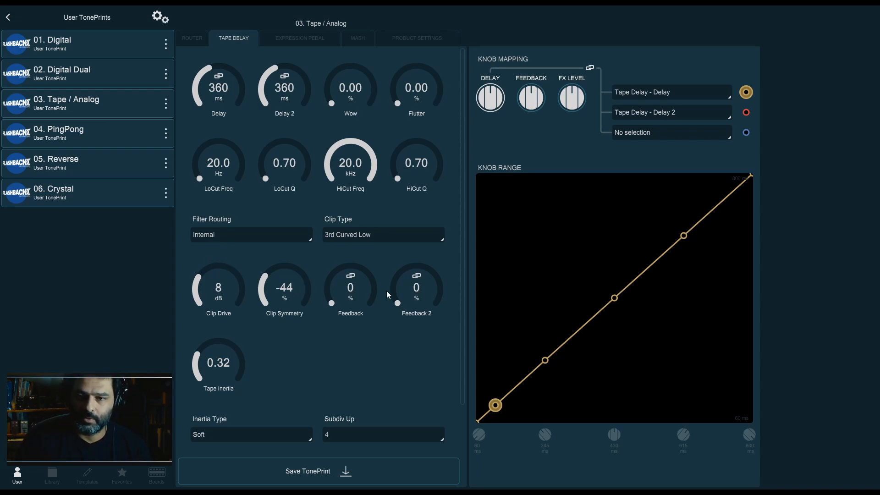
drag(369, 289, 351, 264)
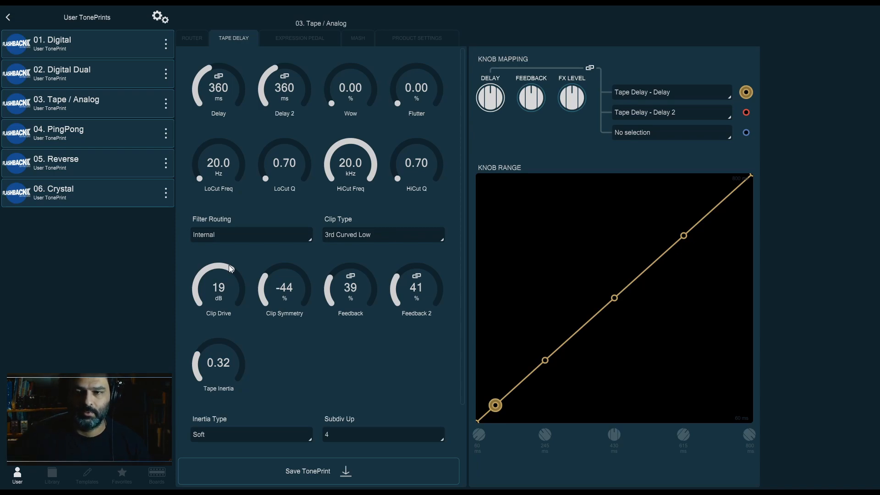
drag(229, 265, 230, 247)
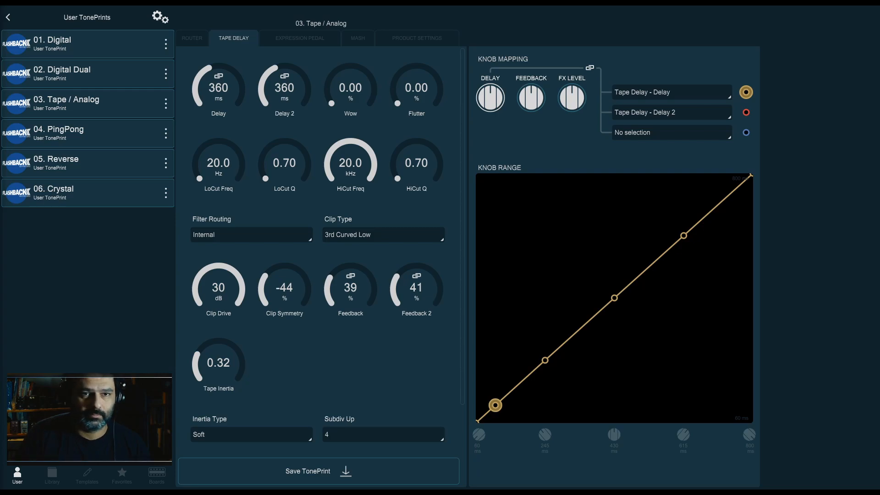
scroll(239, 317, down, 5)
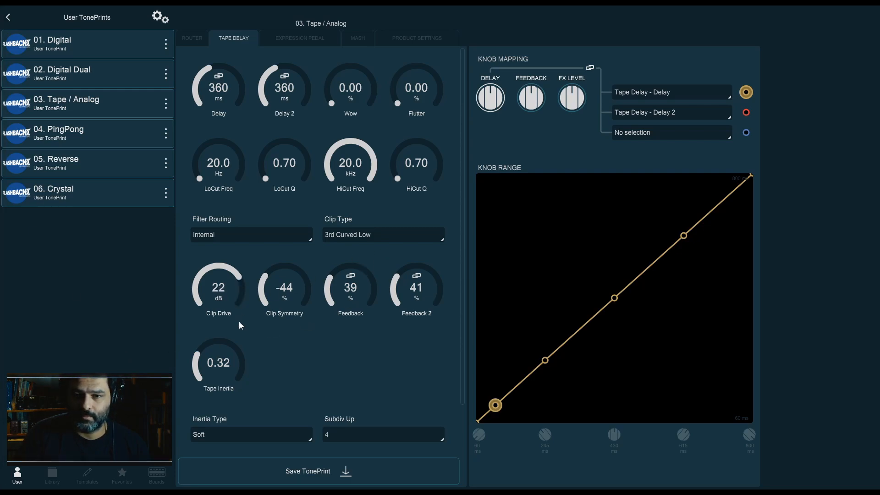
Change Clip Type to 2nd Curved Low and raise Feedback to about 55% and Feedback 2 to about 51%
click(419, 233)
click(396, 274)
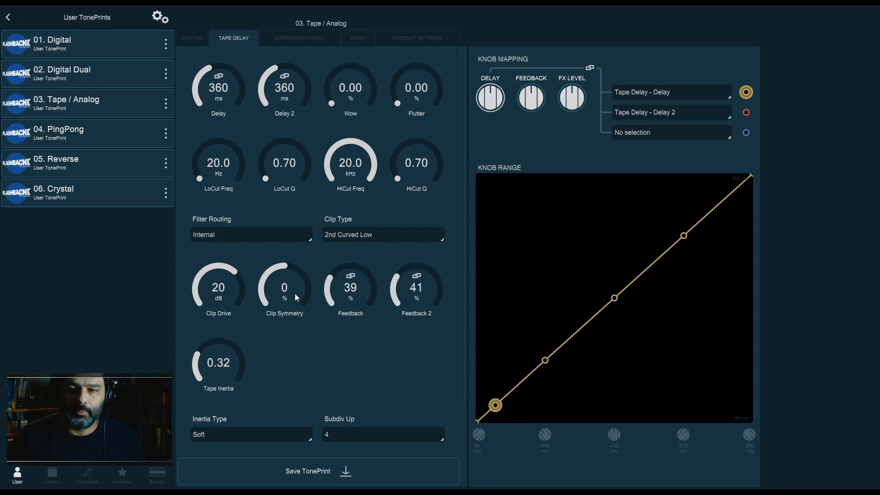
drag(362, 298, 411, 279)
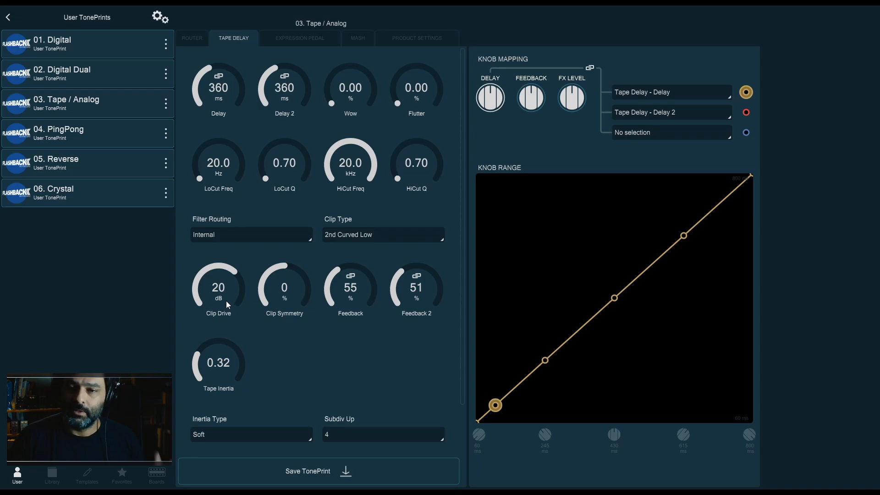
Set Clip Symmetry to about 47%
click(378, 232)
click(285, 307)
mouse_move(285, 308)
mouse_down()
mouse_move(285, 266)
mouse_move(291, 292)
mouse_up()
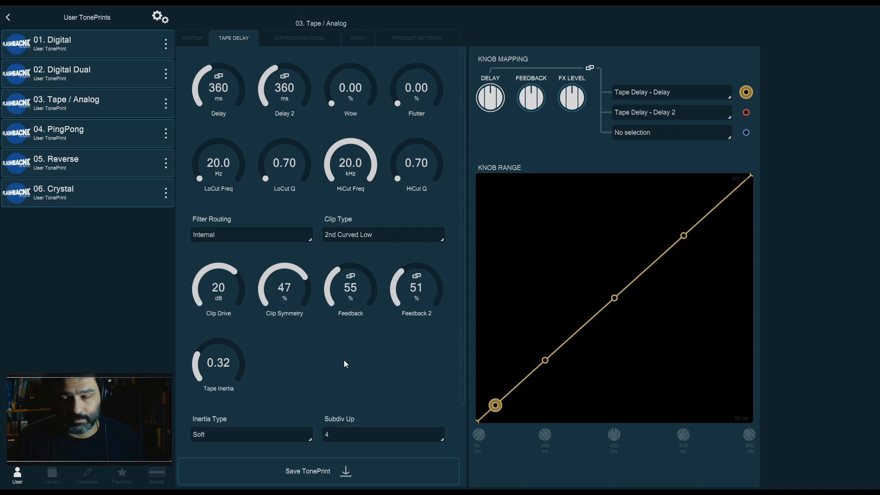
Sweep Tape Inertia up to 1.00, down to 0.10, and back up to 1.00
scroll(345, 364, down, 1)
scroll(348, 348, up, 1)
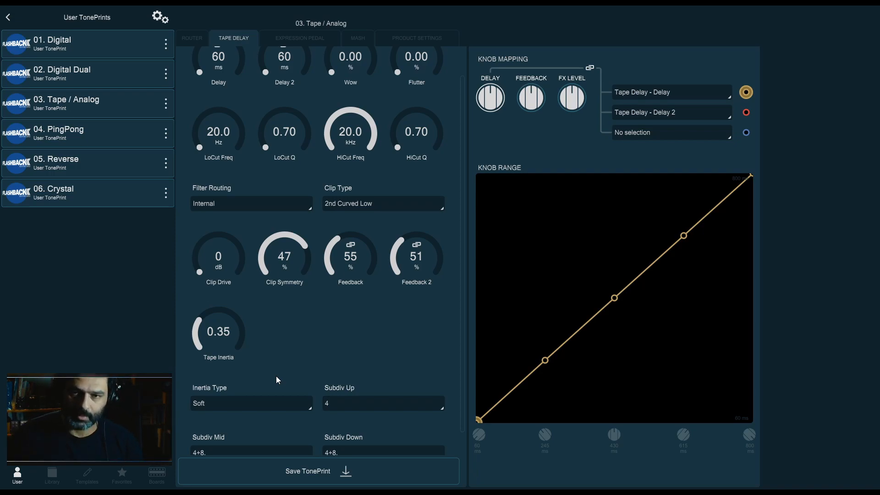
drag(225, 358, 249, 245)
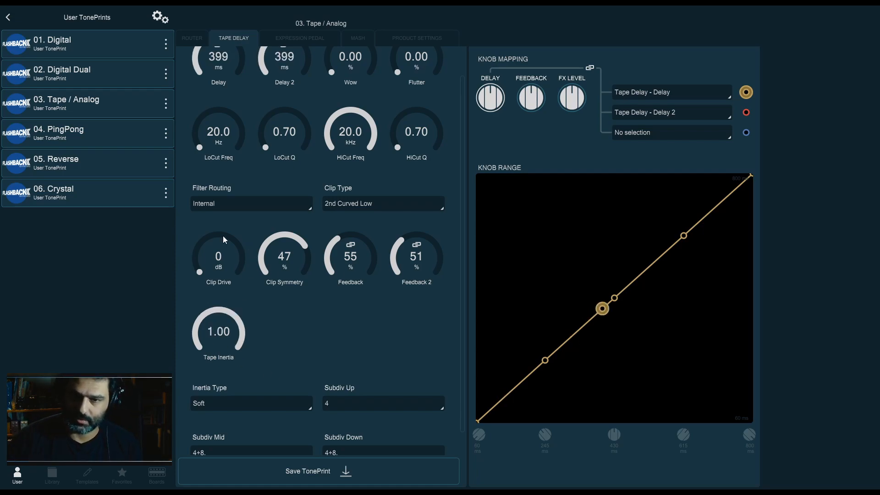
drag(221, 320, 225, 450)
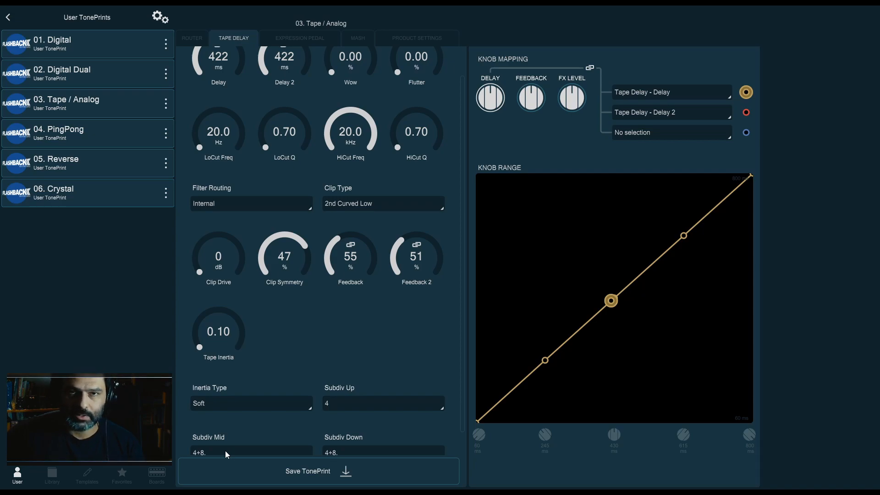
drag(232, 337, 233, 119)
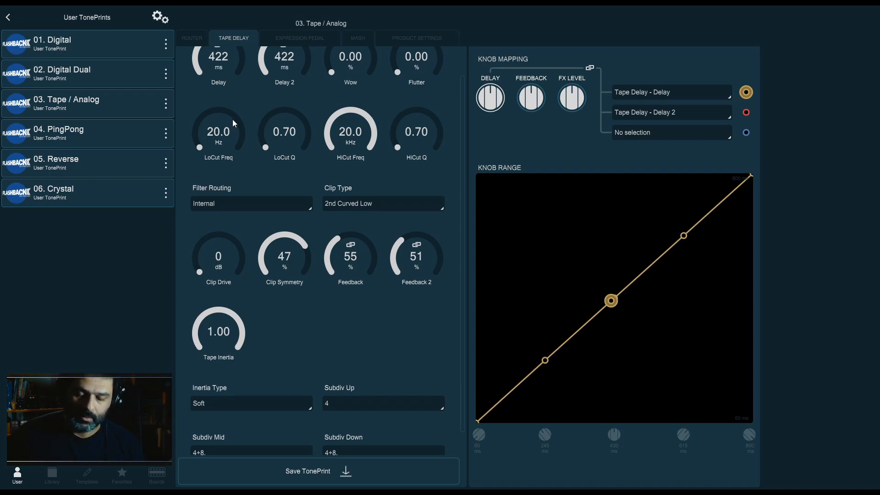
Lower Tape Inertia to 0.10
drag(216, 306, 224, 401)
mouse_move(232, 345)
mouse_down()
mouse_move(237, 372)
mouse_move(241, 333)
mouse_up()
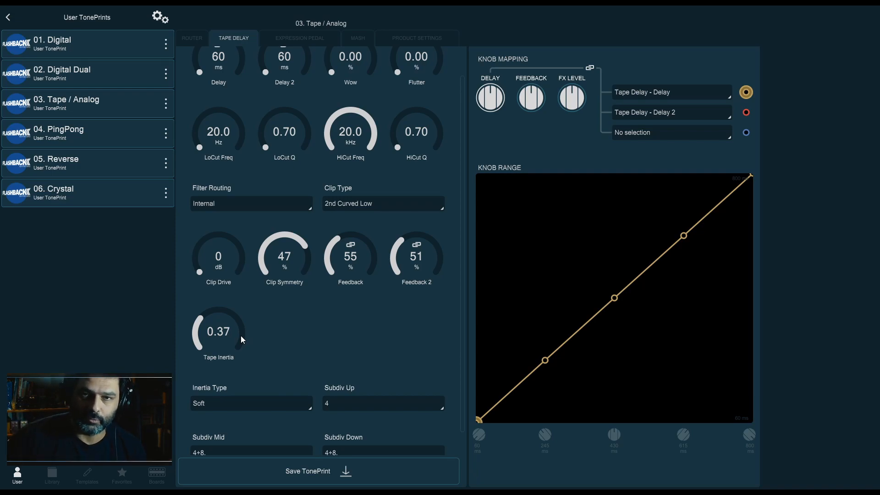
drag(241, 336, 238, 368)
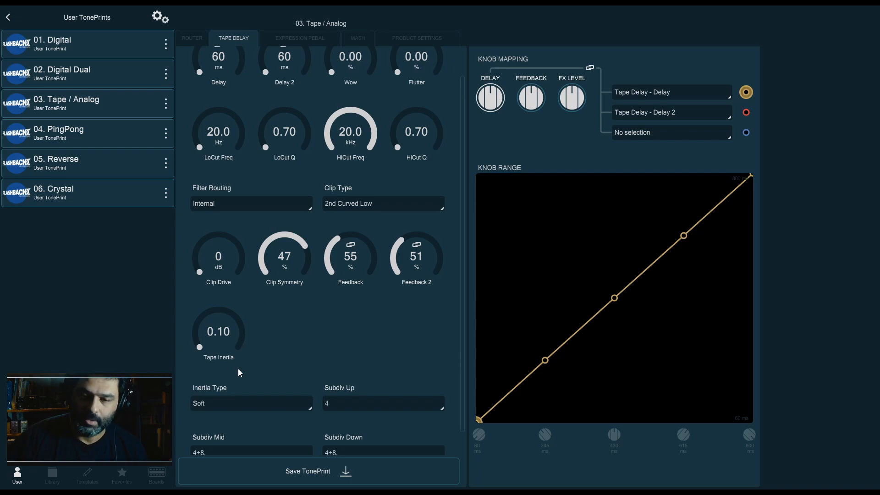
Move Tape Inertia up to 1.00 and back down to about 0.29, and set Inertia Type to Exp
drag(202, 354, 263, 175)
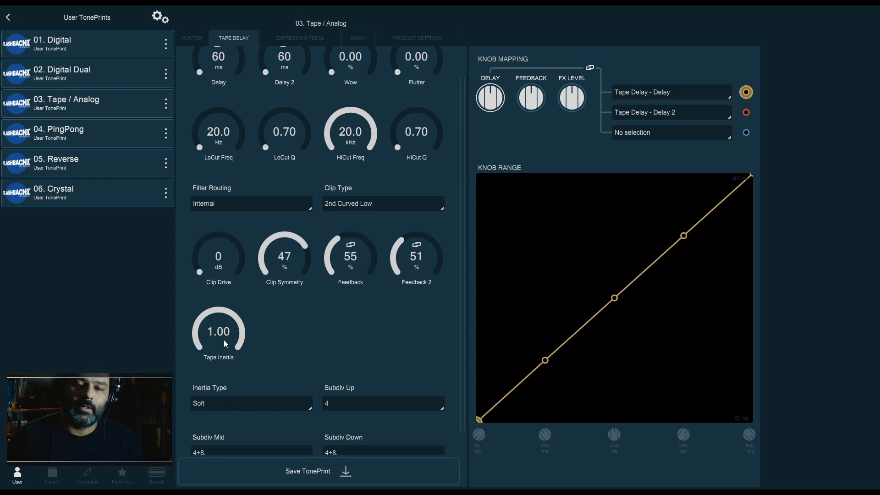
drag(228, 334, 231, 420)
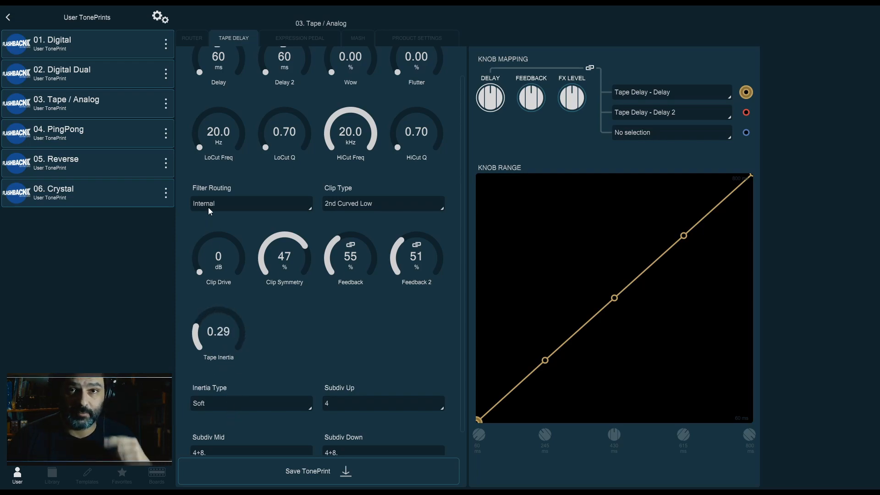
click(230, 401)
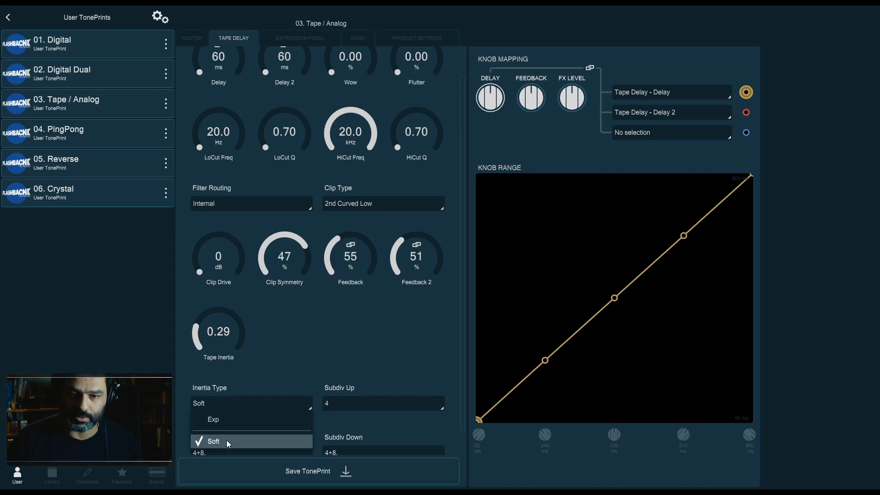
click(228, 421)
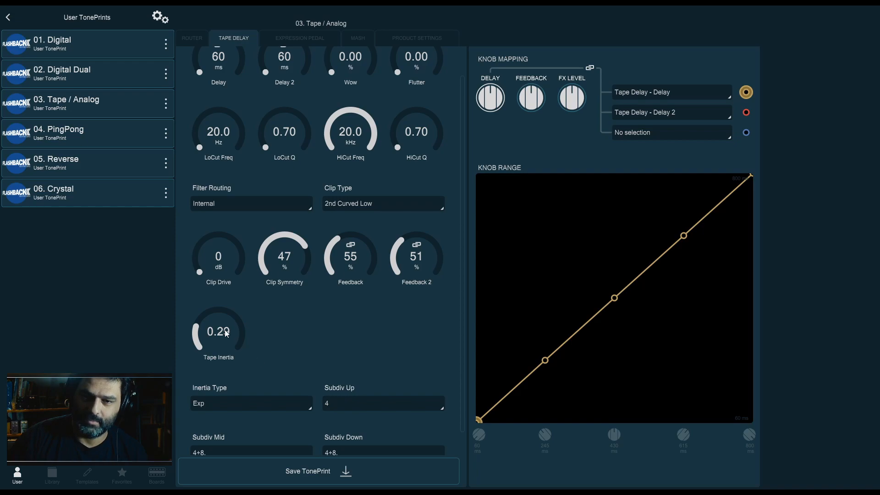
Sweep Tape Inertia up to 1.00 and back down to about 0.34
drag(232, 303, 221, 261)
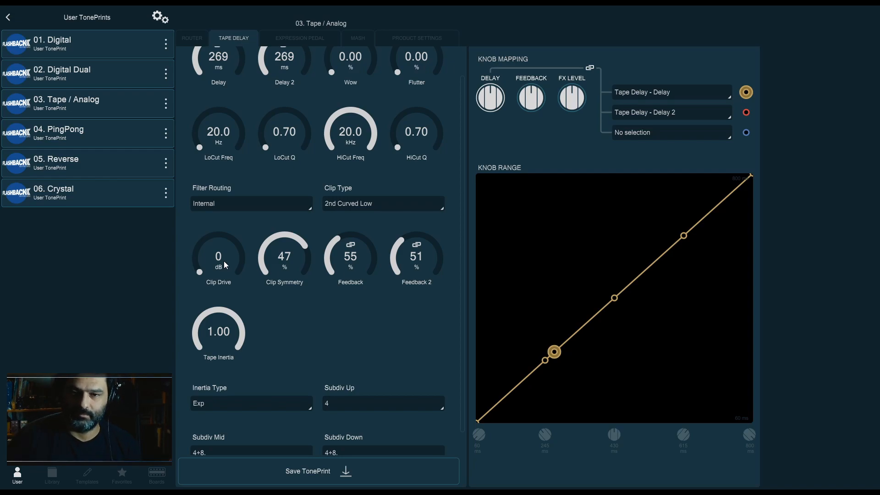
drag(225, 350, 233, 425)
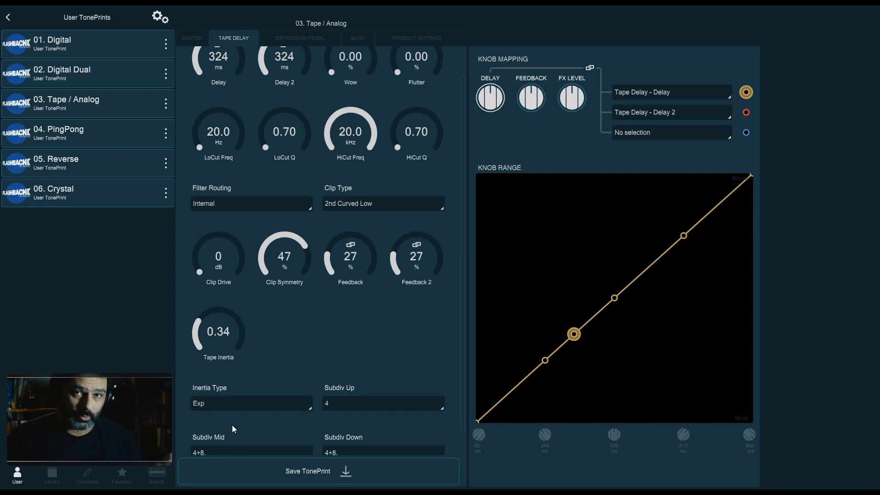
Open the 04. PingPong user TonePrint for editing
scroll(232, 425, up, 2)
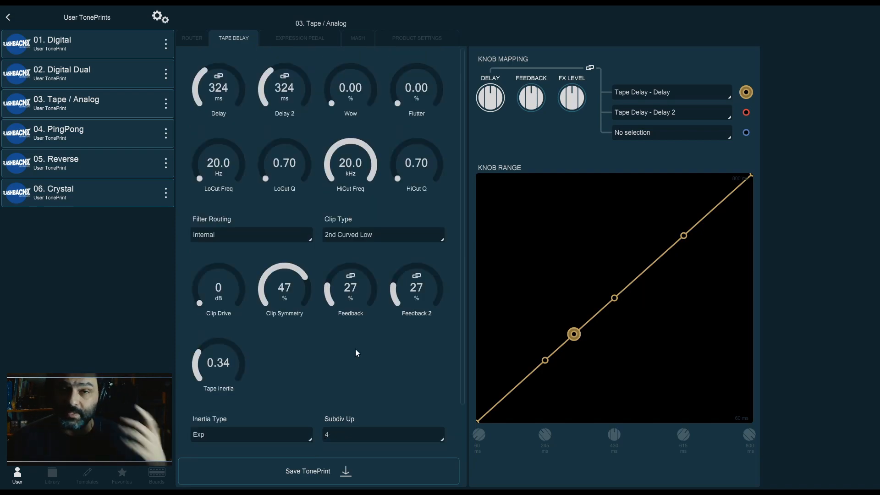
click(105, 141)
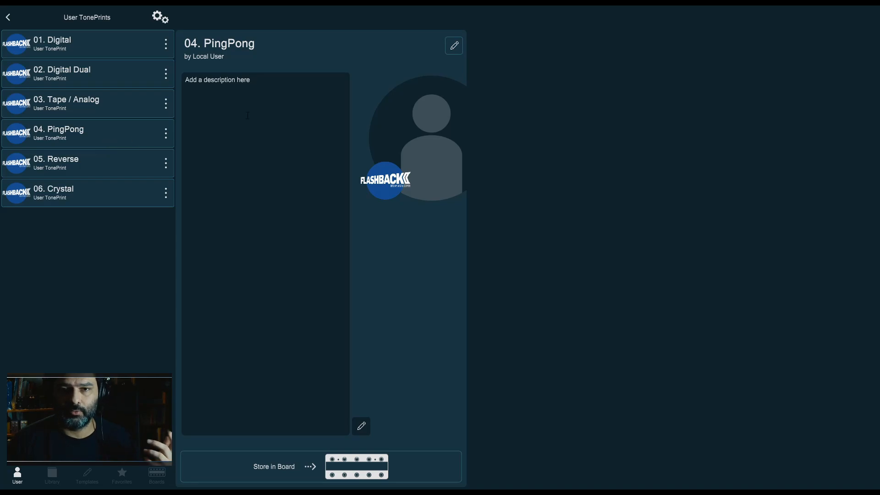
click(454, 50)
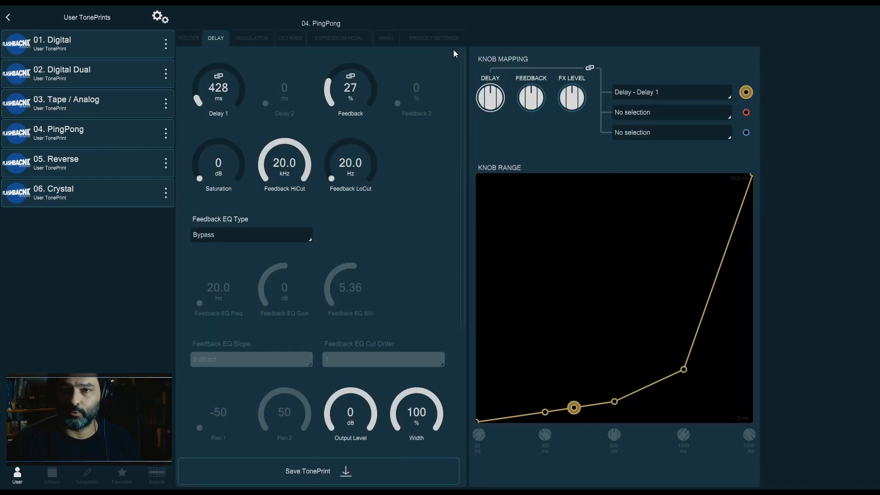
Sweep the Width down to 0% and back up to 100%
scroll(410, 222, down, 2)
scroll(410, 221, up, 2)
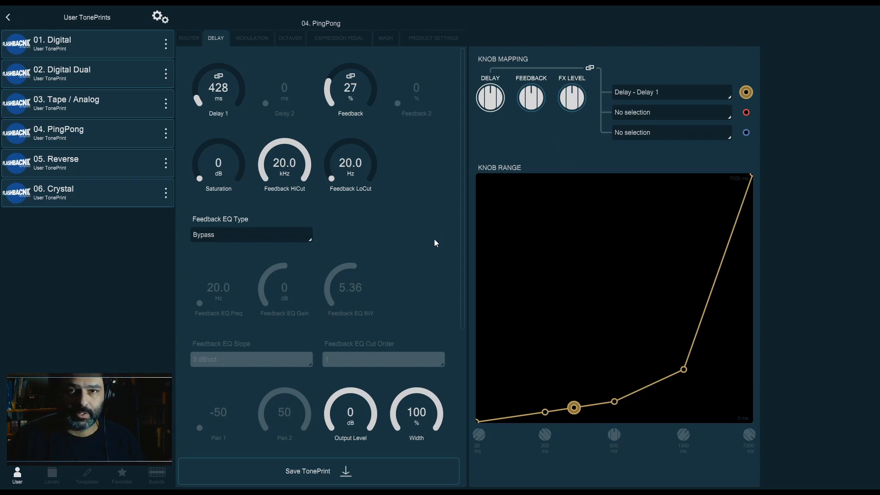
scroll(458, 410, down, 1)
drag(418, 393, 408, 426)
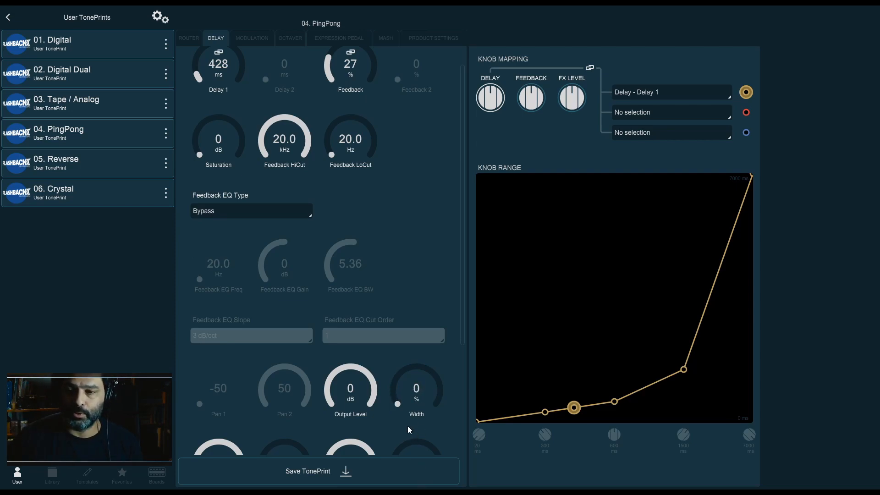
drag(439, 392, 438, 351)
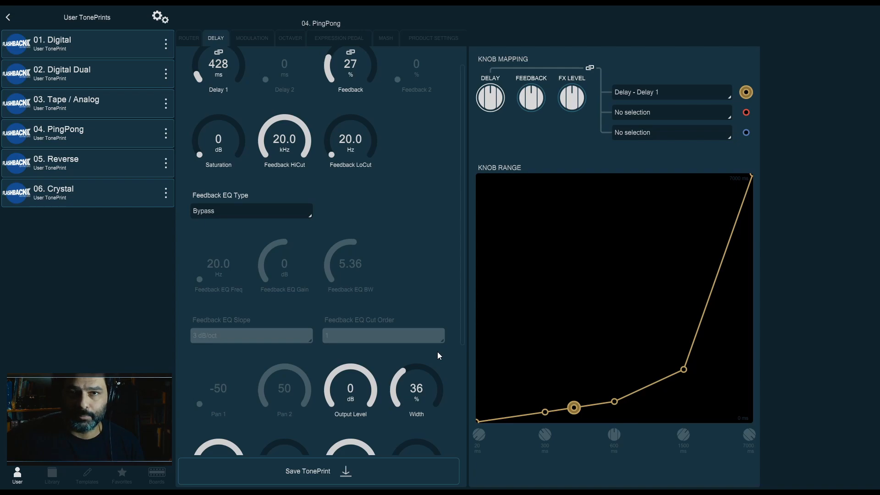
drag(438, 351, 408, 238)
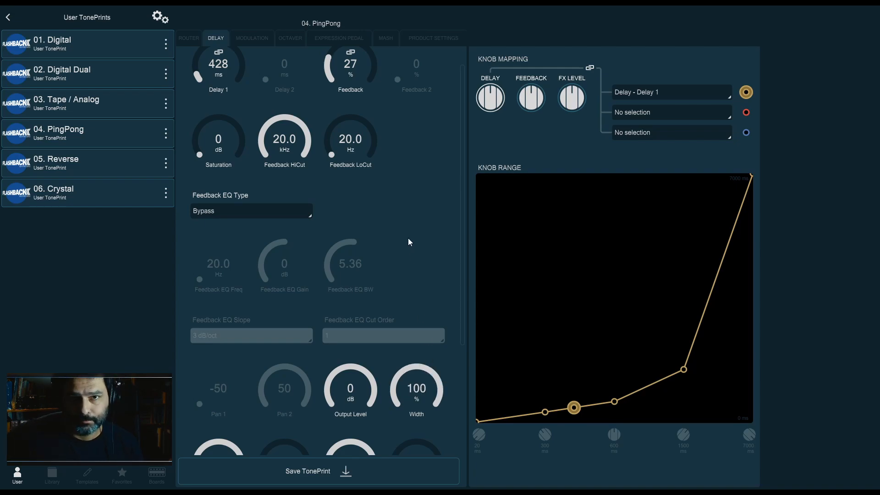
Try Subdiv Up options 8. and 4+8., then set Subdiv Up back to 4
scroll(410, 243, down, 2)
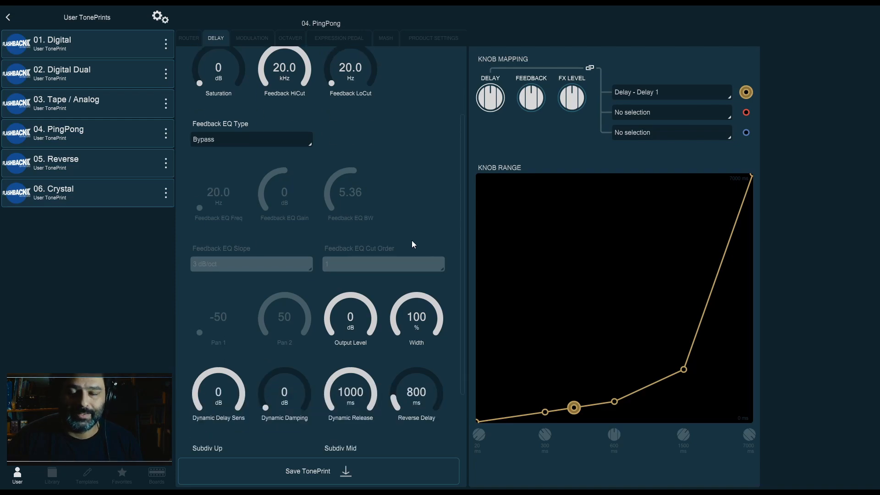
scroll(411, 244, down, 2)
click(264, 380)
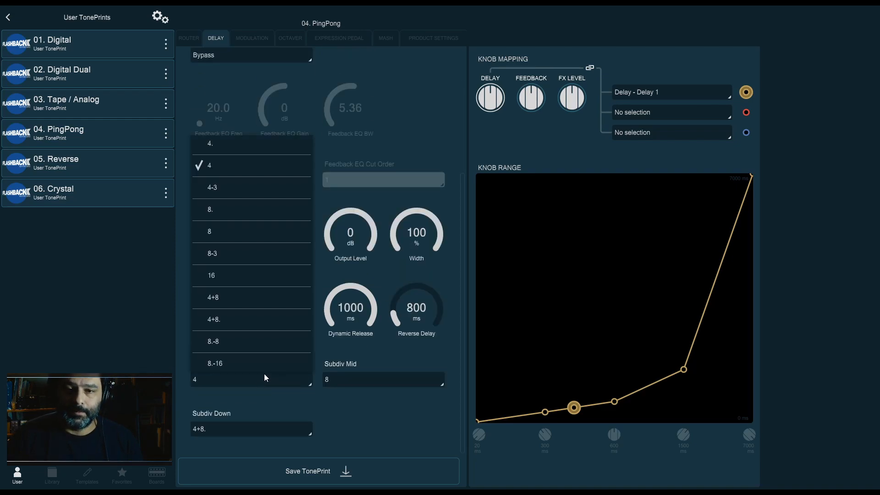
click(284, 211)
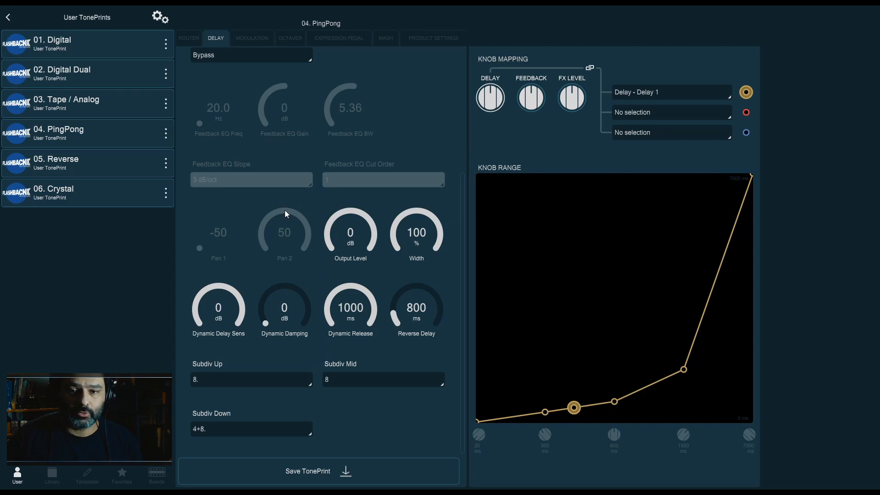
scroll(340, 258, up, 4)
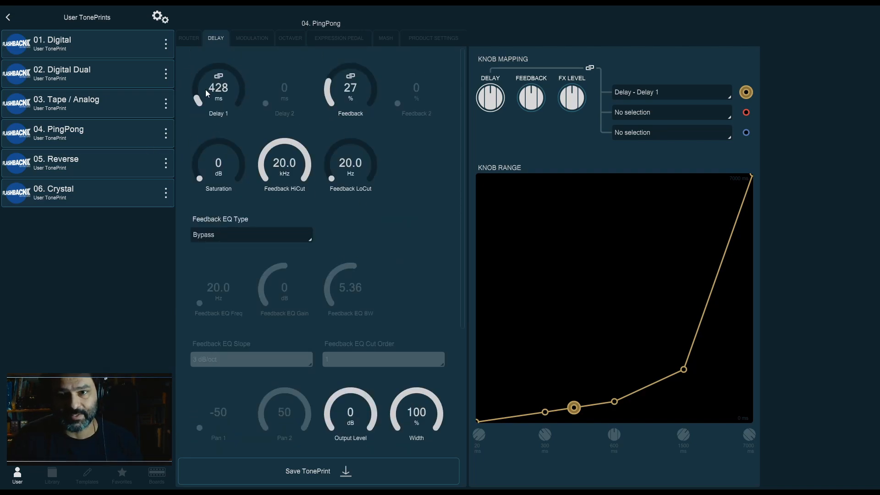
scroll(252, 137, down, 5)
click(225, 387)
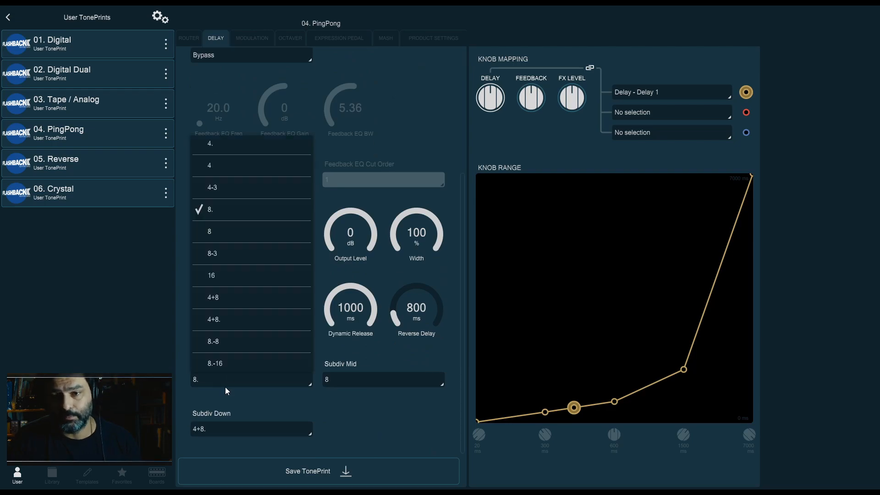
click(257, 320)
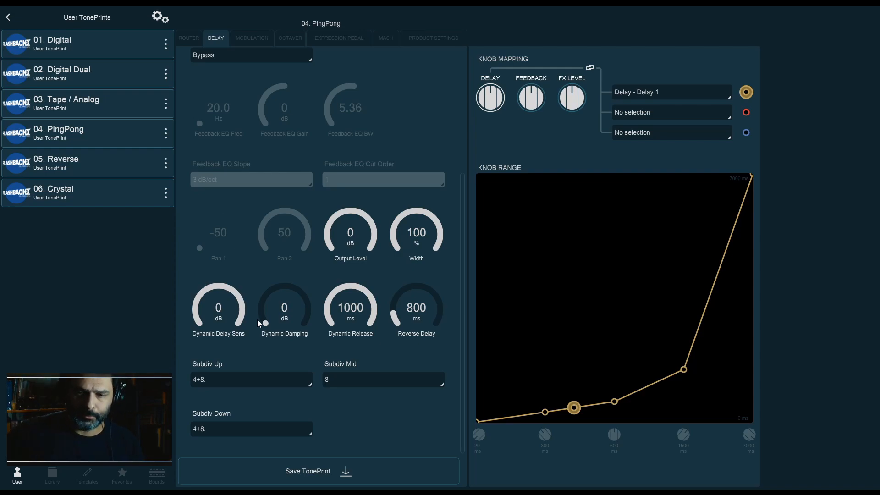
click(219, 380)
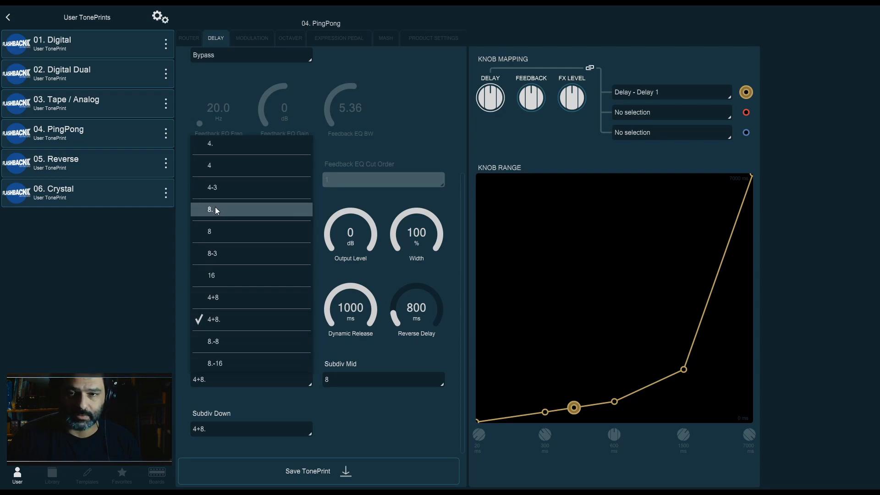
click(220, 172)
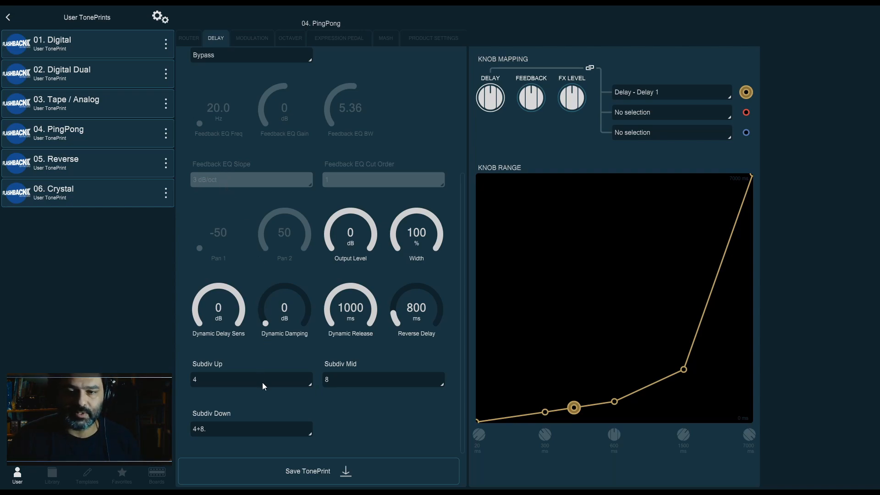
Switch on Mod Active in the Modulation section
scroll(262, 386, up, 4)
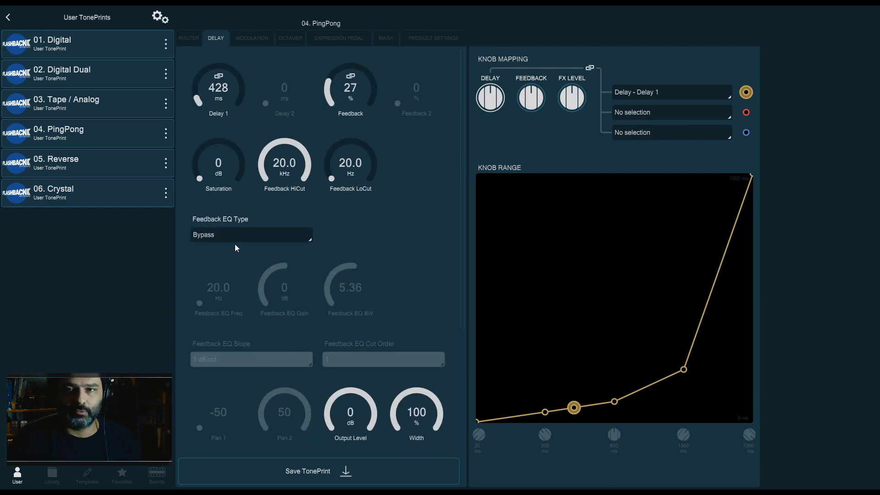
click(241, 40)
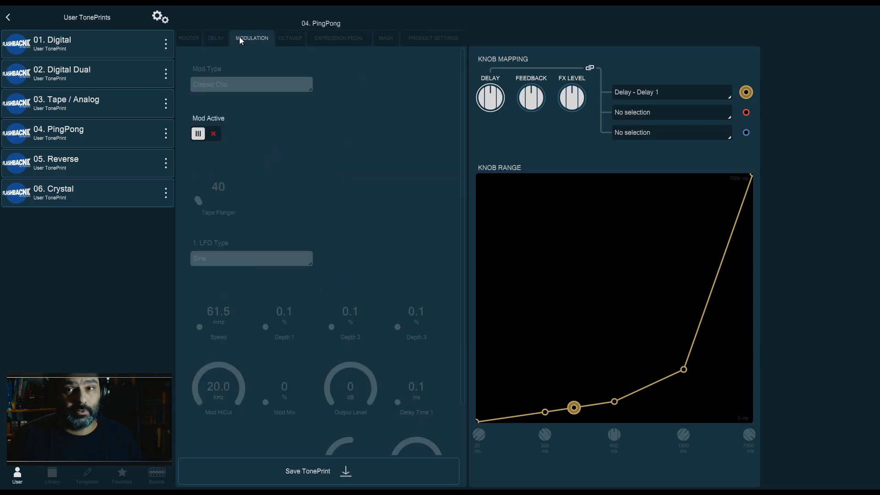
click(217, 43)
click(242, 41)
click(212, 133)
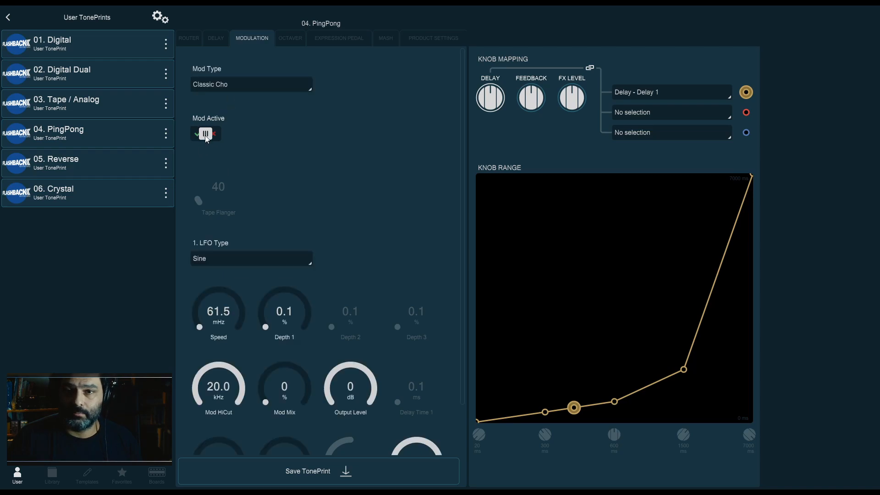
Set Mod Type to Vibrato and raise the modulation Speed to about 1.85 Hz
click(252, 85)
click(238, 188)
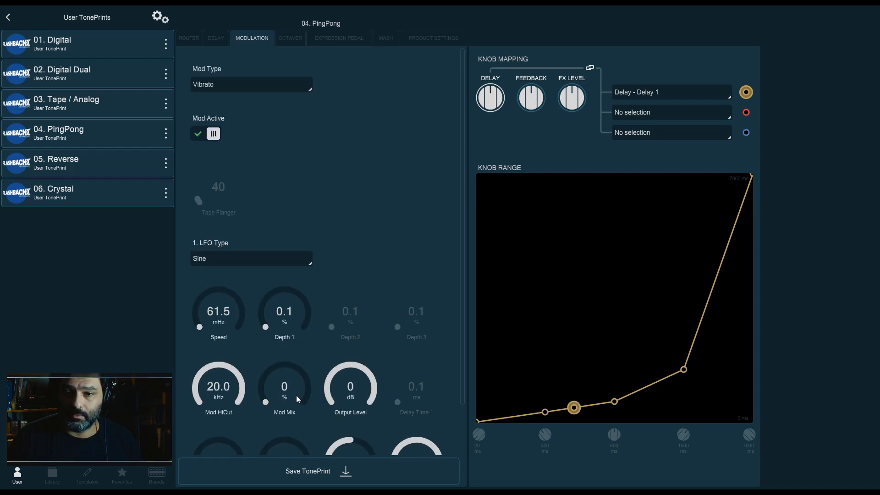
drag(248, 314, 234, 284)
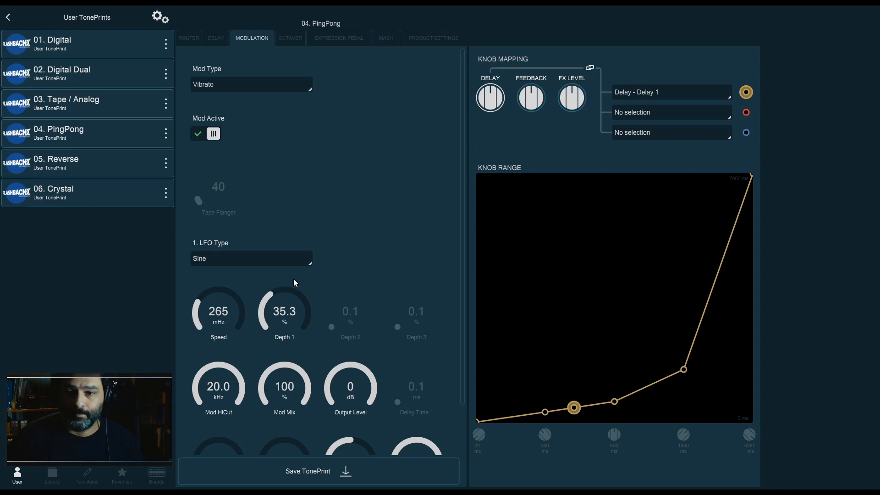
scroll(376, 239, down, 1)
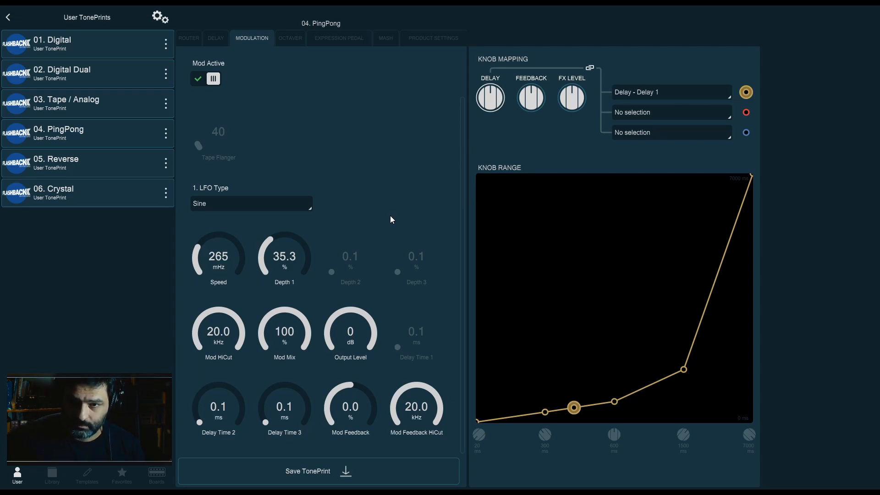
drag(234, 280, 231, 230)
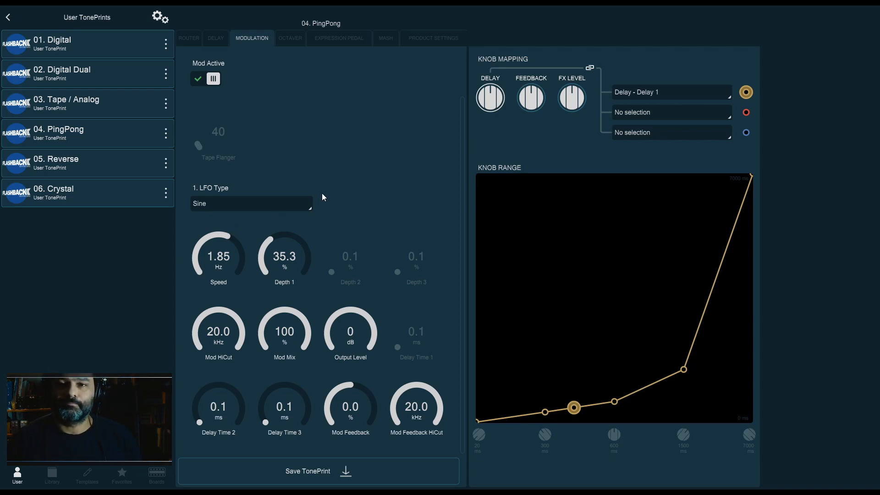
Open the 05. Reverse user TonePrint for editing
click(214, 38)
click(181, 38)
click(213, 39)
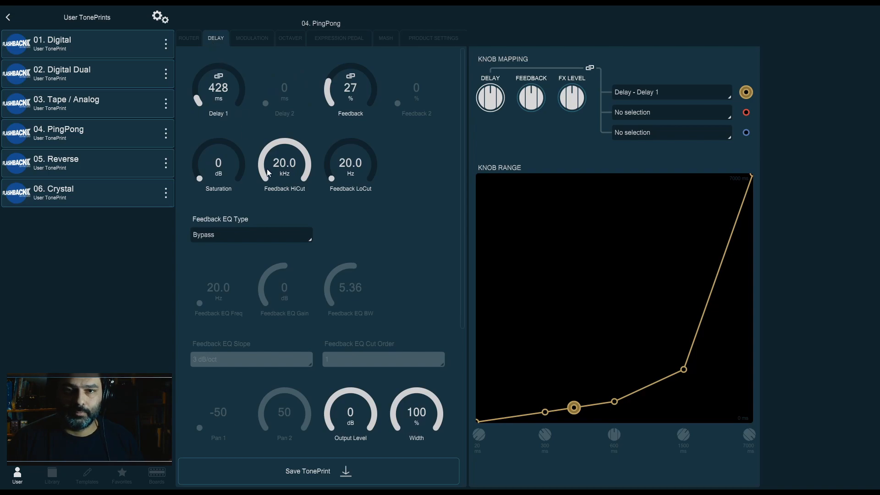
click(108, 170)
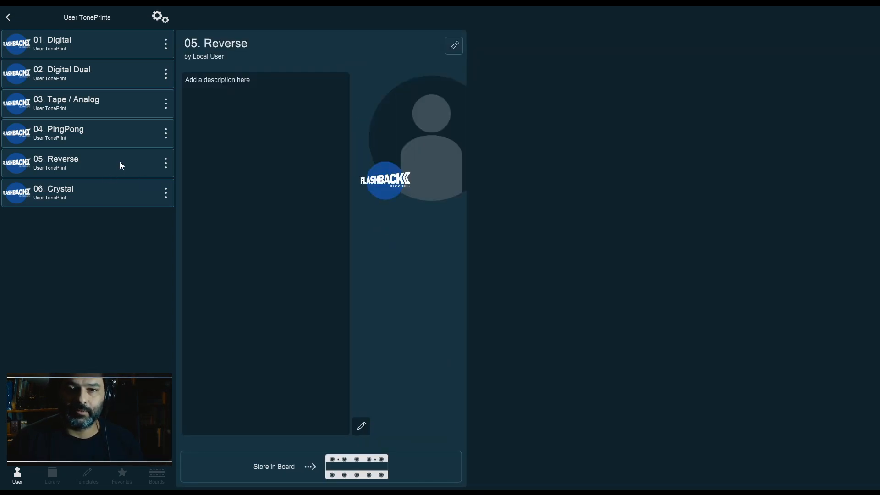
click(455, 45)
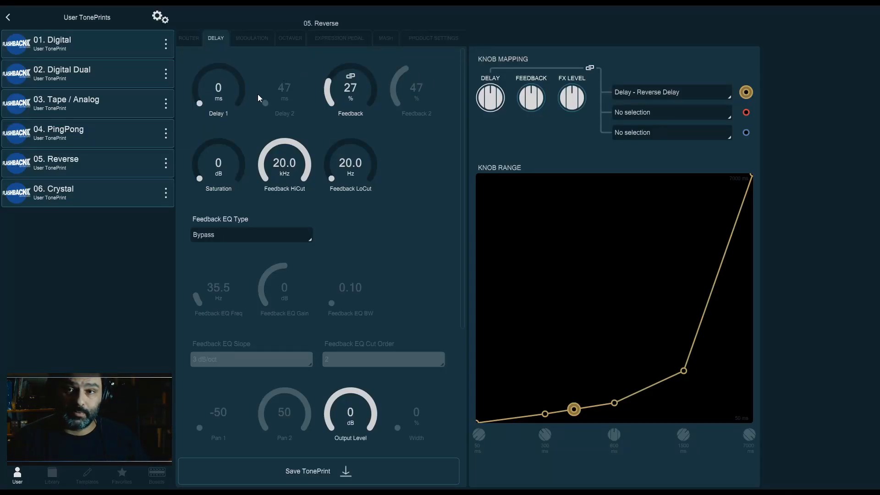
Sweep Feedback up to about 87% and down to 0%, then open the Router section
scroll(434, 213, down, 3)
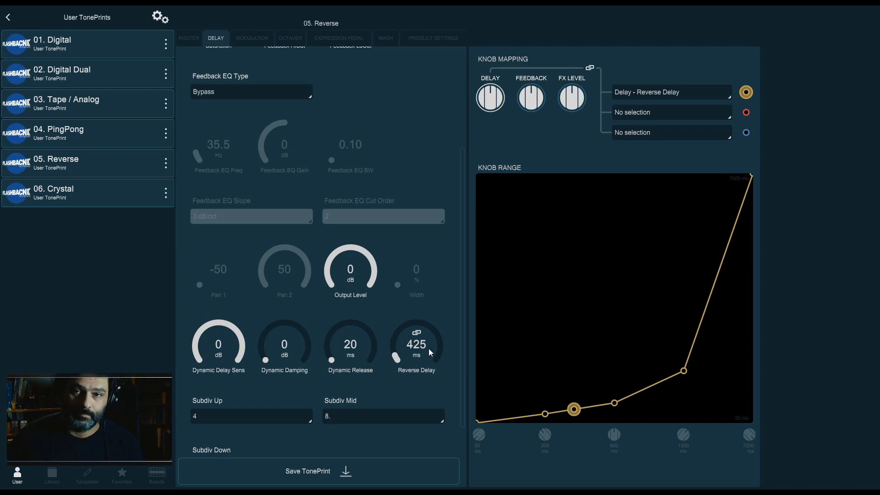
scroll(441, 313, up, 3)
drag(372, 98, 373, 42)
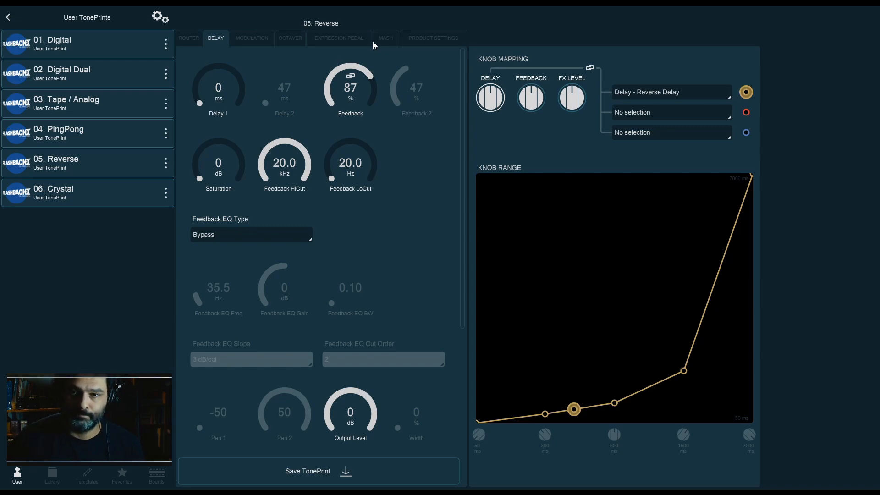
drag(372, 41, 310, 153)
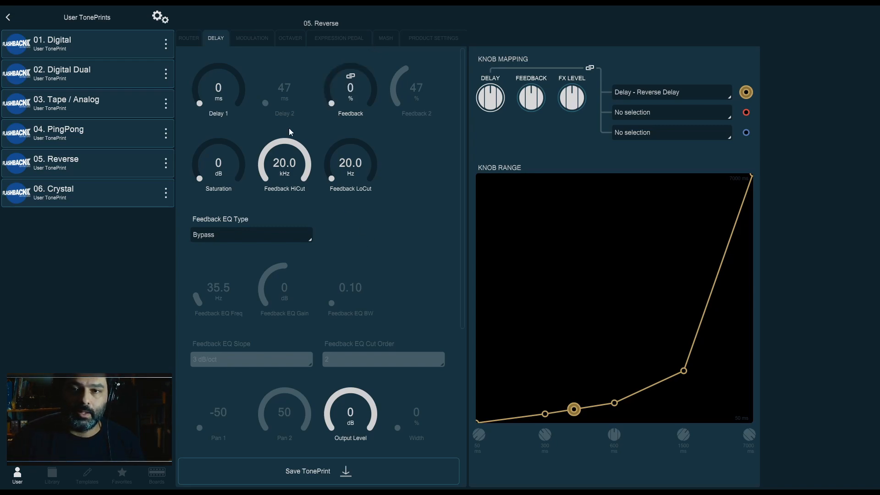
click(191, 40)
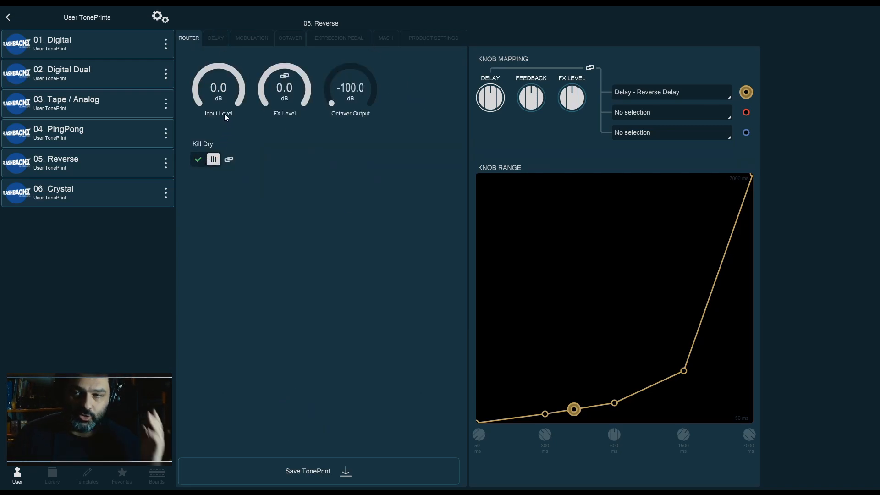
Review the Reverse TonePrint's Delay and Modulation sections, including the Reverse Delay parameters
click(219, 38)
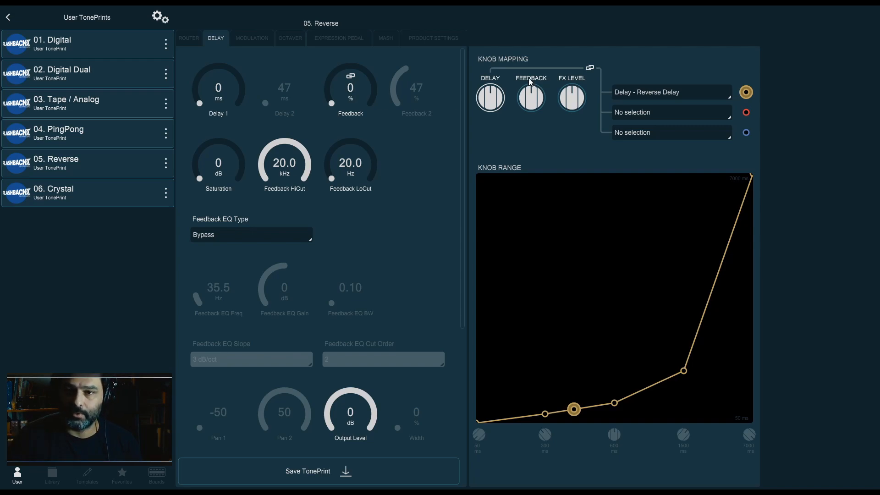
scroll(431, 250, down, 5)
drag(438, 356, 428, 341)
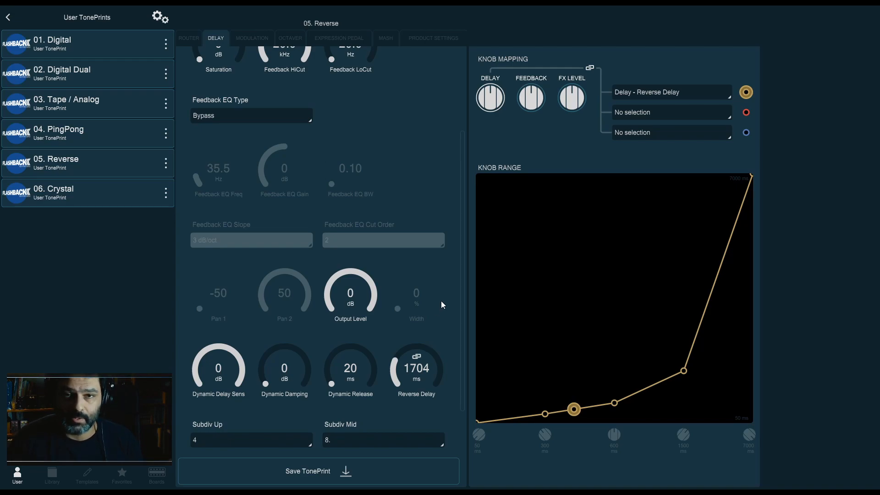
scroll(450, 204, down, 2)
scroll(450, 205, up, 3)
click(265, 37)
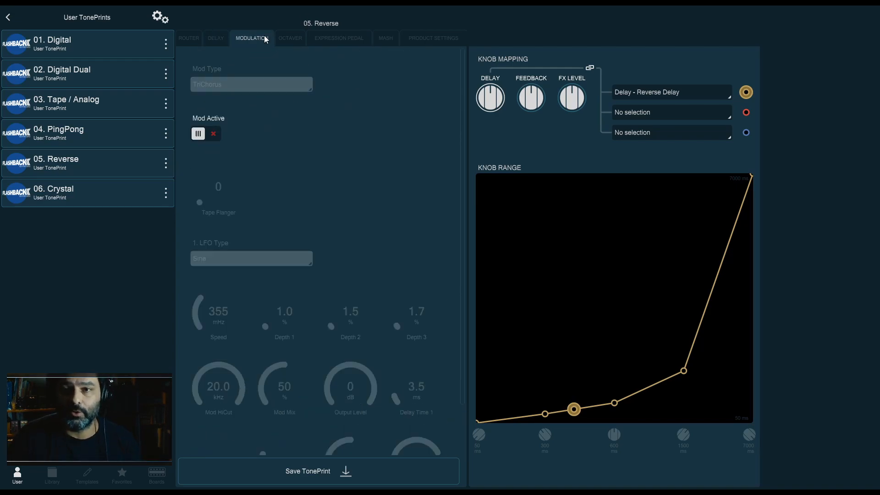
click(296, 40)
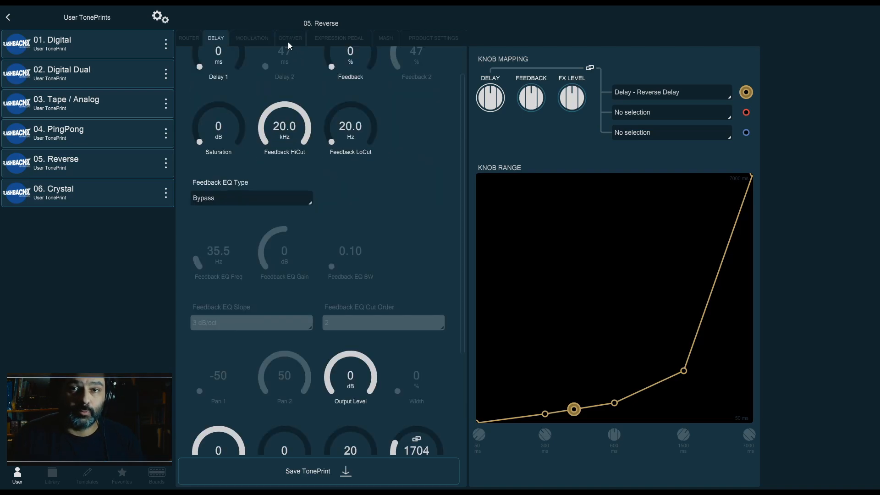
Open the 06. Crystal user TonePrint and browse its Router, Modulation and Octaver sections
click(64, 198)
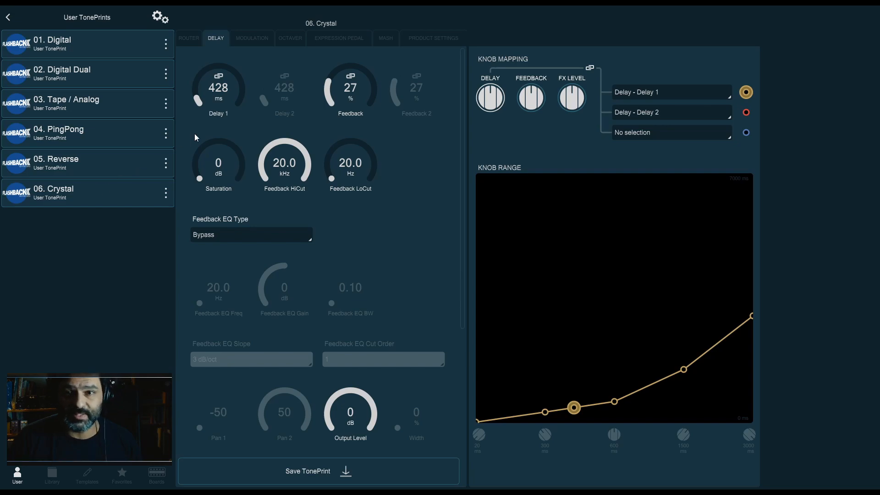
click(197, 38)
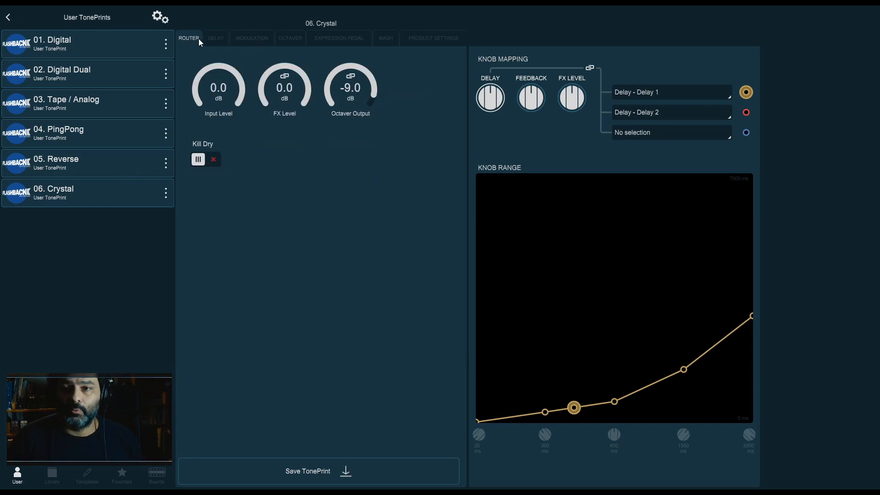
click(257, 40)
click(289, 39)
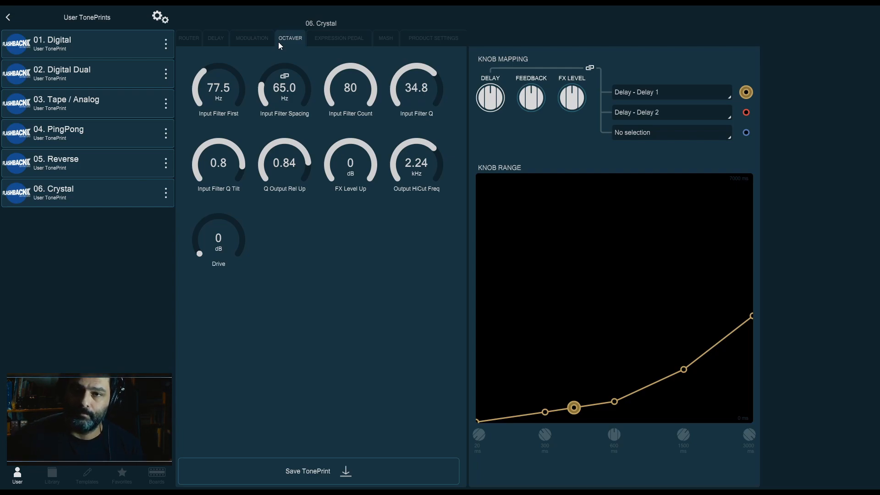
Set the Octaver Output level in the Router section to -10 dB
click(188, 38)
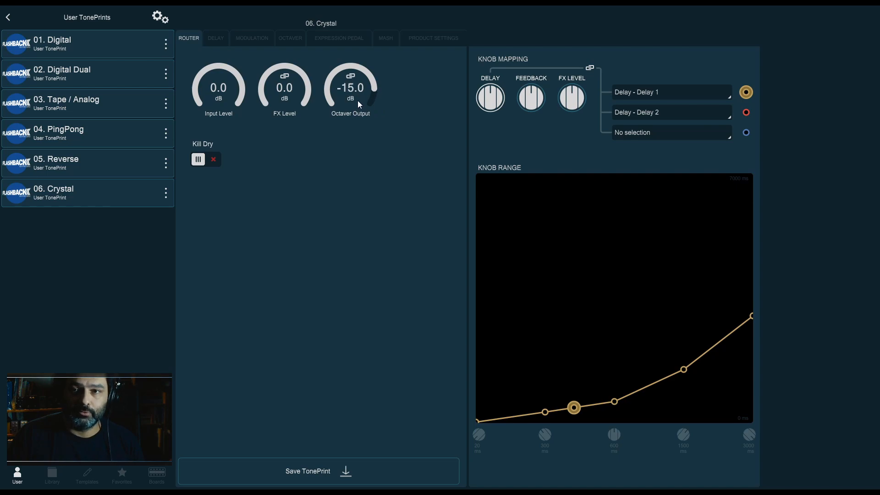
drag(359, 96, 387, 274)
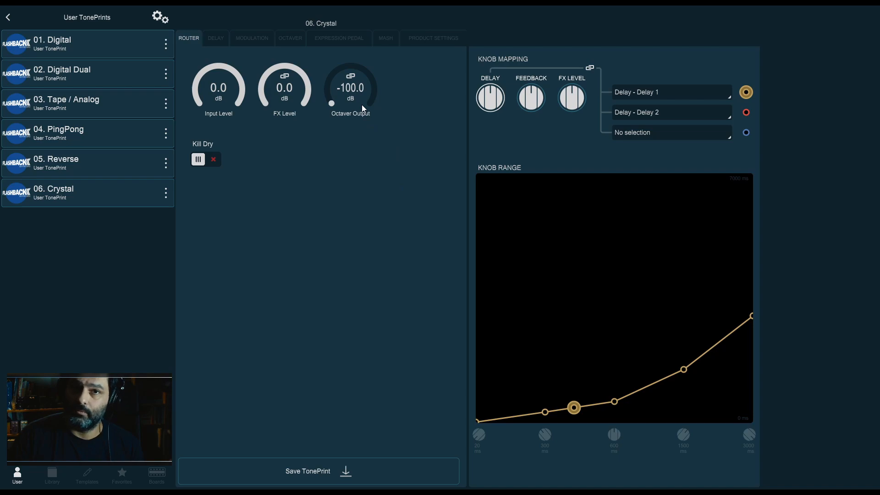
drag(361, 105, 364, 19)
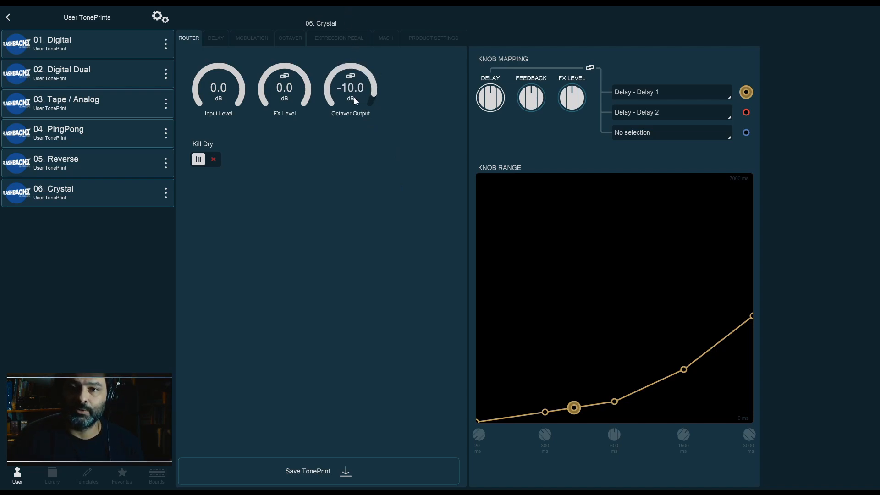
Open the Octaver section and lower Input Filter First to 53 Hz and Input Filter Spacing to 60 Hz
click(264, 41)
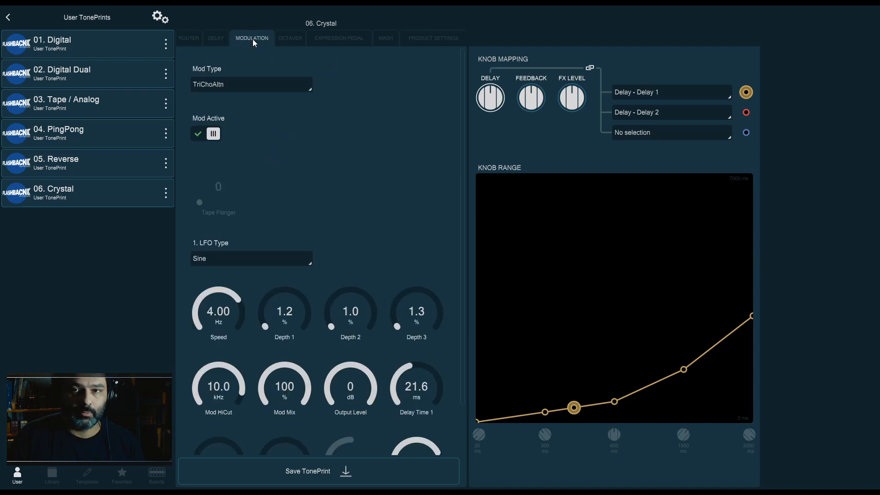
click(218, 40)
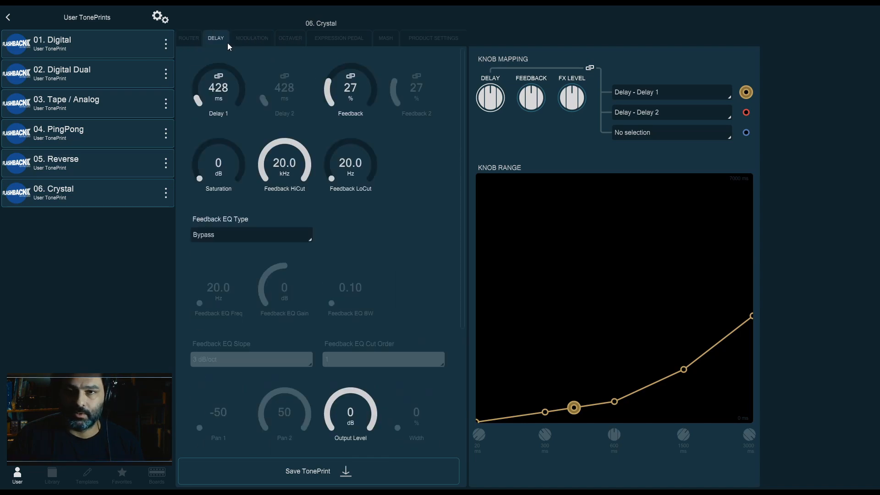
click(255, 40)
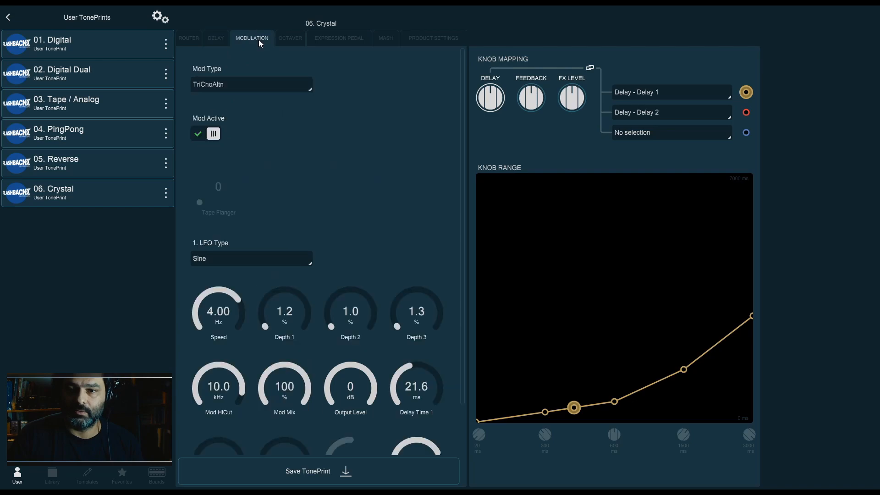
click(293, 39)
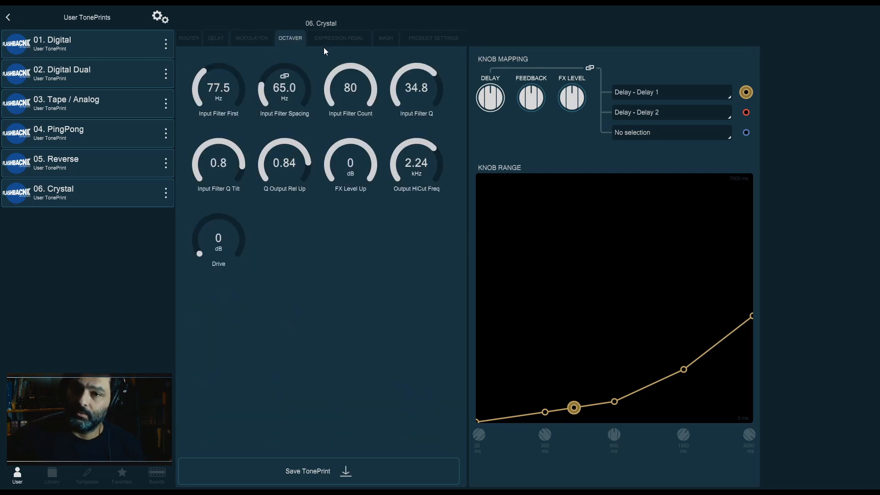
scroll(238, 98, down, 6)
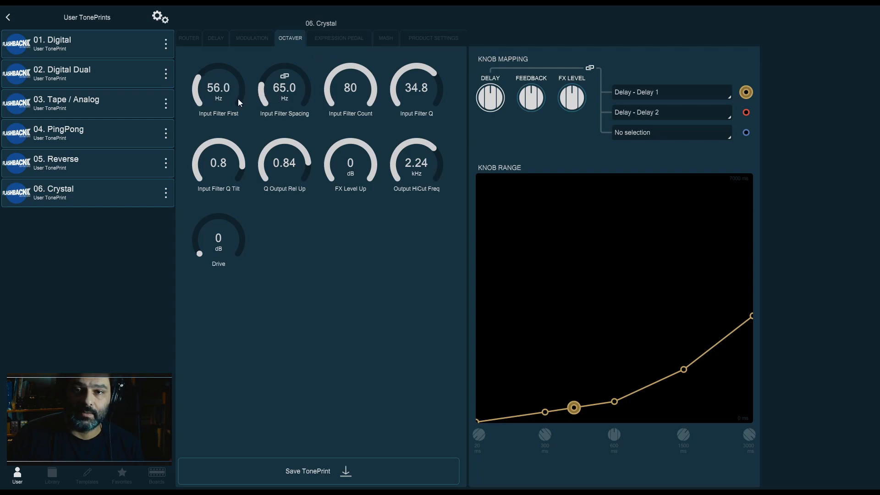
scroll(239, 101, up, 3)
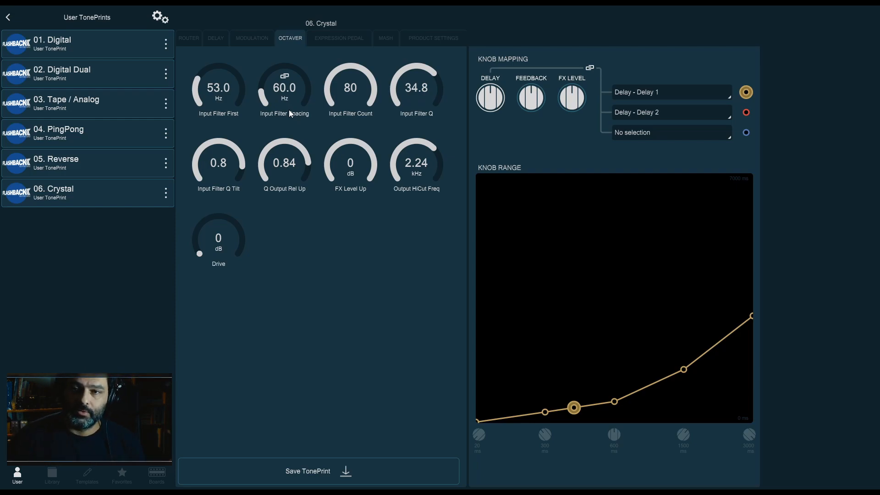
Set Input Filter Q to about 30.7, Input Filter First to 50 Hz and Input Filter Spacing to 61.5 Hz
mouse_move(372, 88)
mouse_down()
mouse_move(375, 126)
mouse_move(373, 84)
mouse_up()
drag(433, 85, 432, 111)
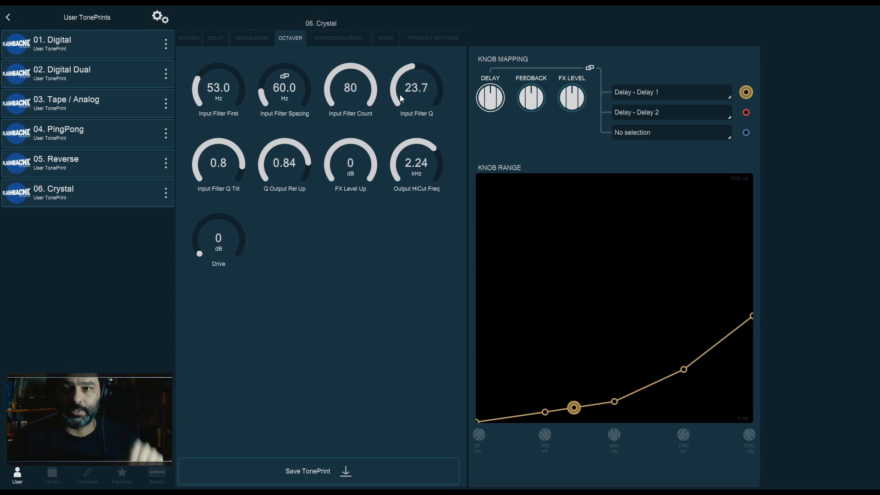
drag(402, 79, 404, 72)
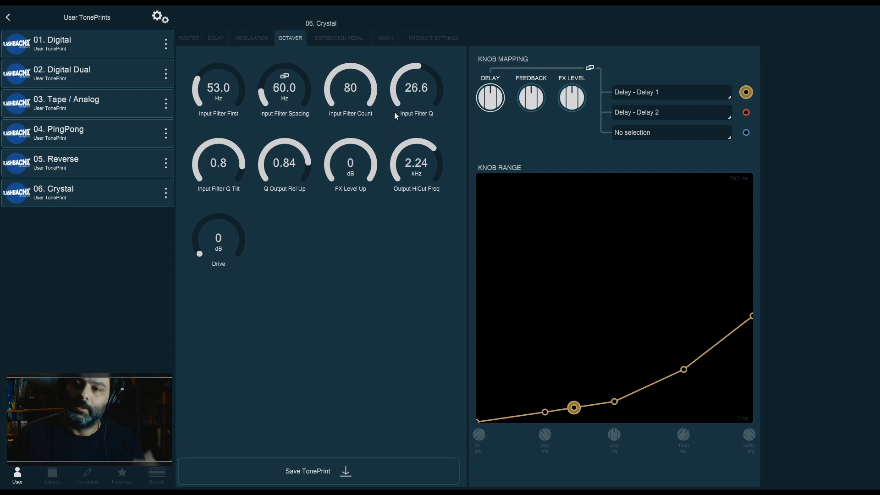
drag(425, 86, 425, 92)
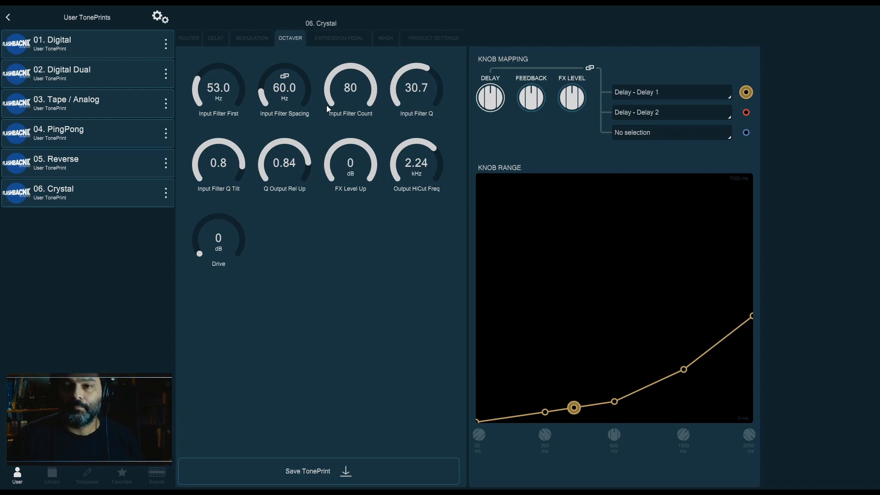
drag(238, 93, 286, 91)
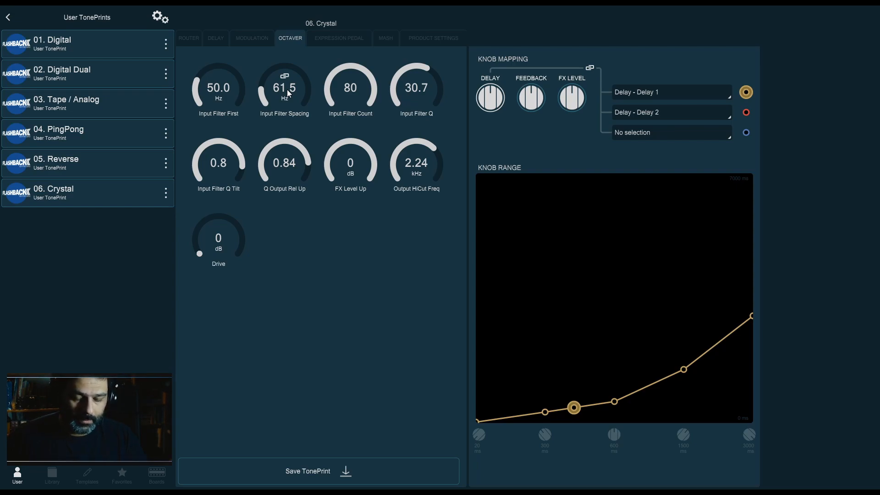
Set the Delay 1 time to 0 ms in the Delay section
click(197, 40)
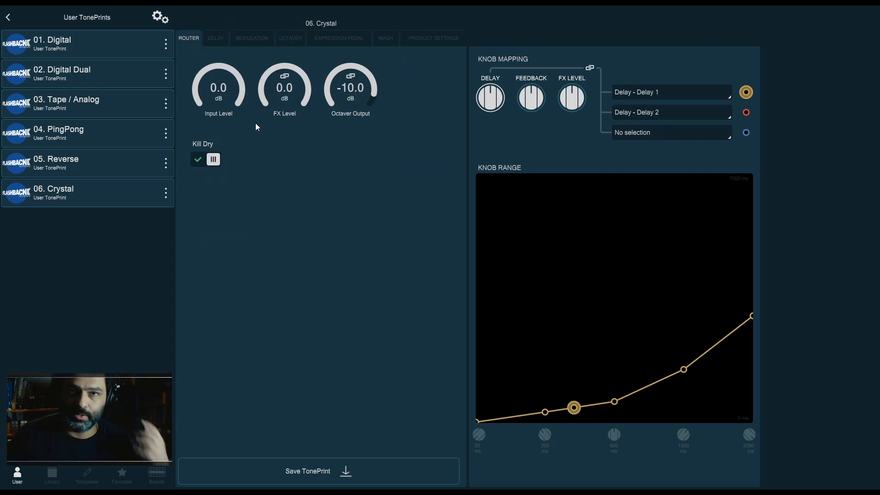
click(216, 38)
drag(231, 98, 239, 224)
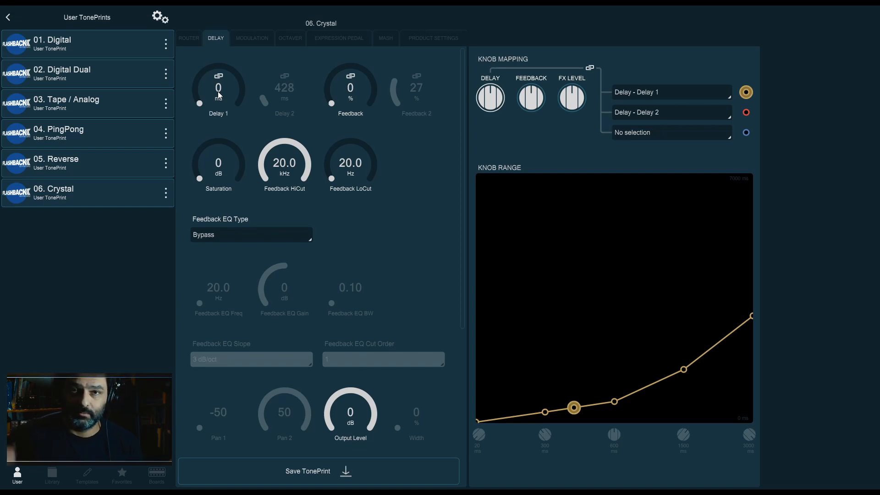
Switch off Mod Active in the Modulation section and return to the Octaver section
click(252, 38)
click(251, 85)
click(344, 79)
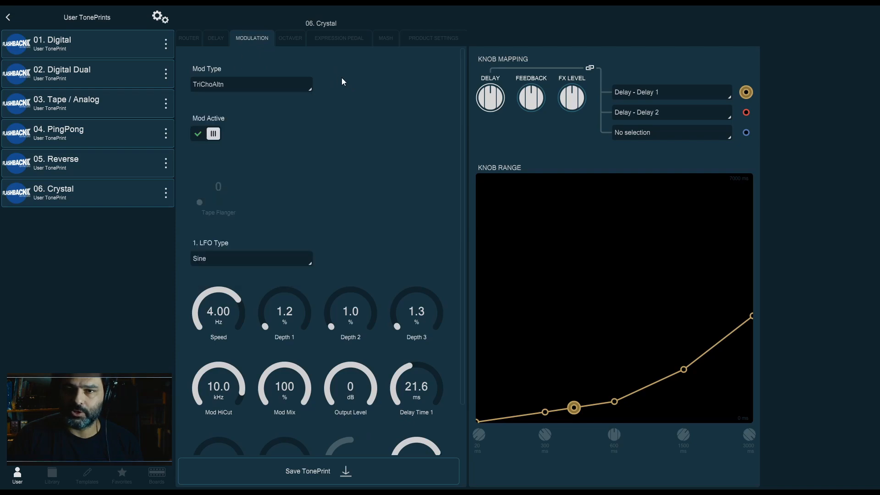
click(294, 38)
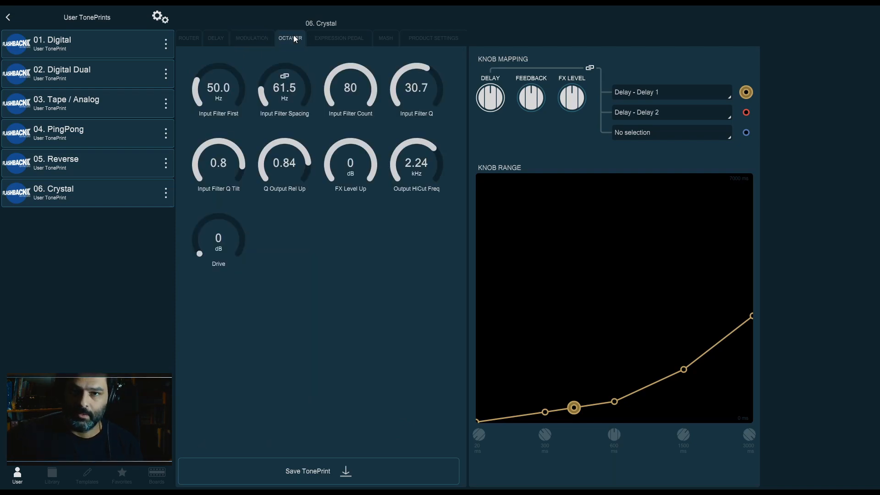